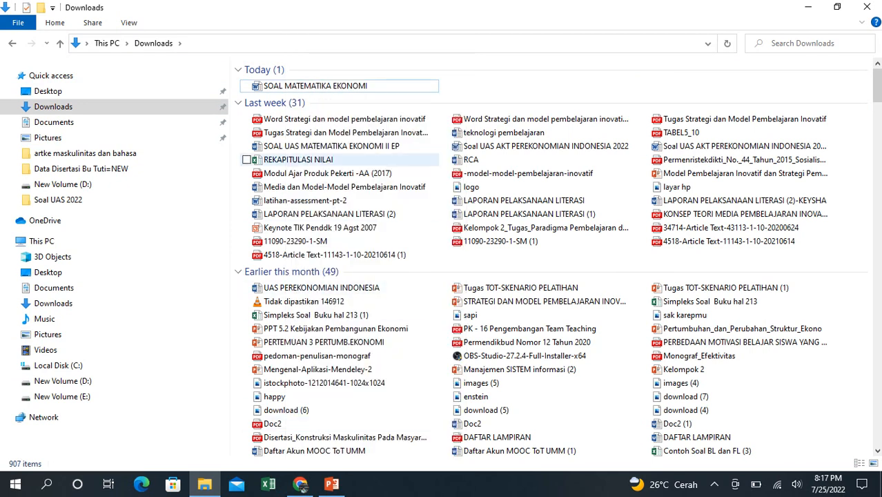
- Open the SOAL MATEMATIKA EKONOMI document from the Downloads folder and dismiss the Office activation notice
click(316, 86)
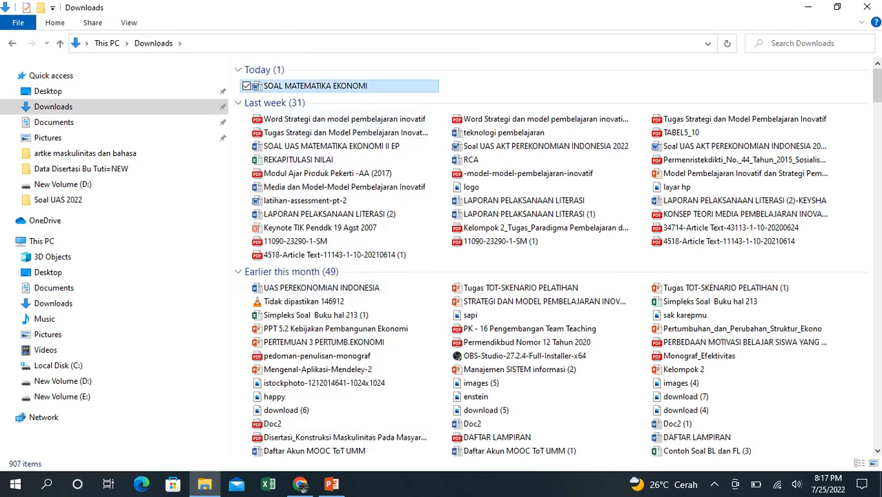
double_click(315, 86)
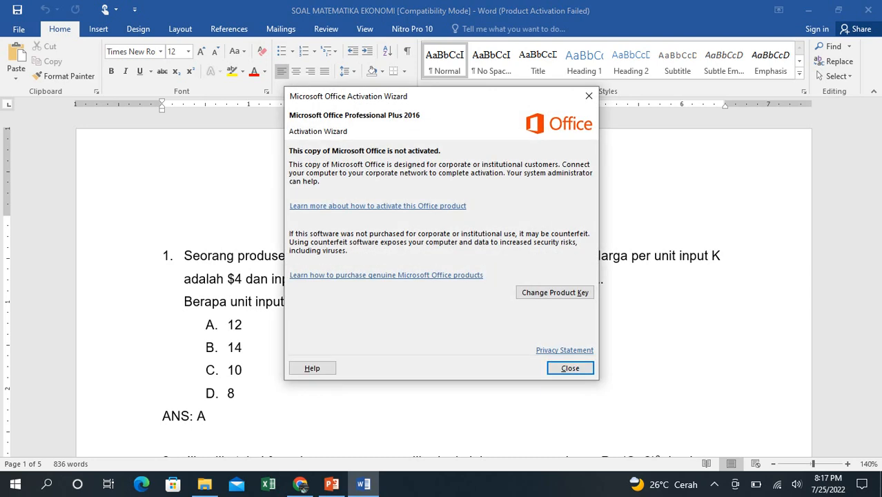
click(571, 367)
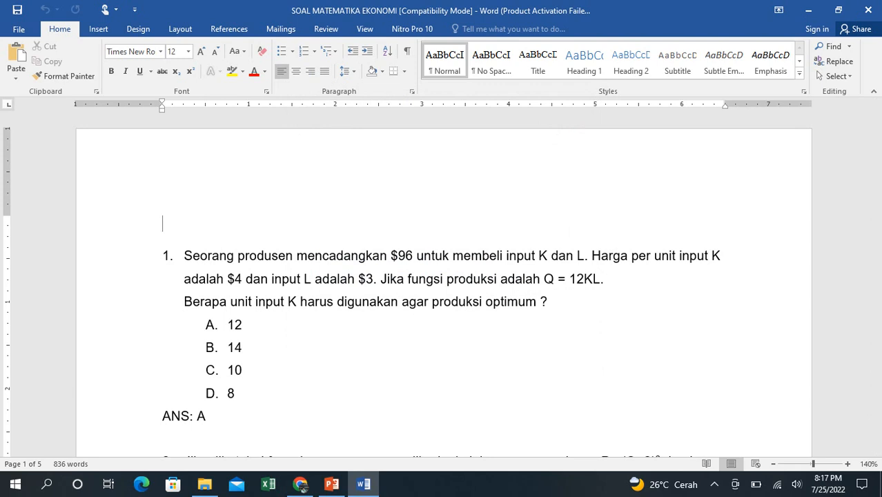
- Enter the title "LATIHAN SOAL MATEMATIKA EKONOMI" on the empty line above question 1
text(Lati)
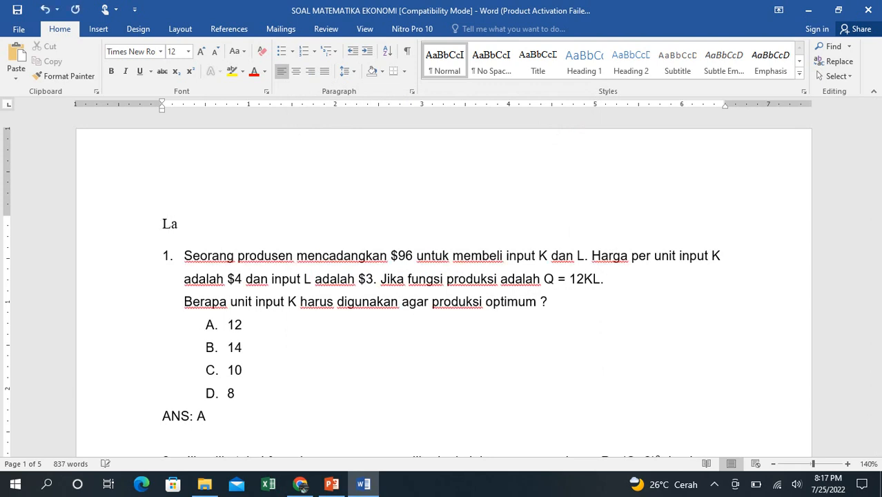
key(BackSpace)
key(BackSpace)
key(BackSpace)
text(ATIHAN SOAL )
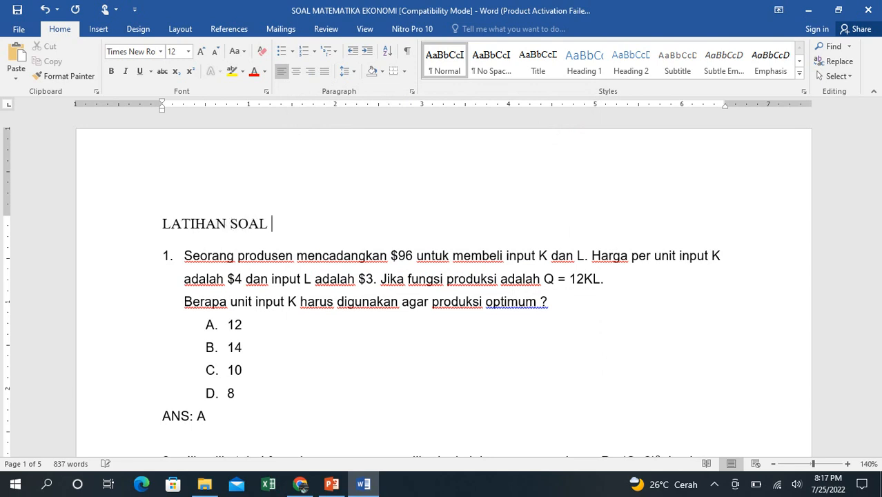
text(MATEMAT)
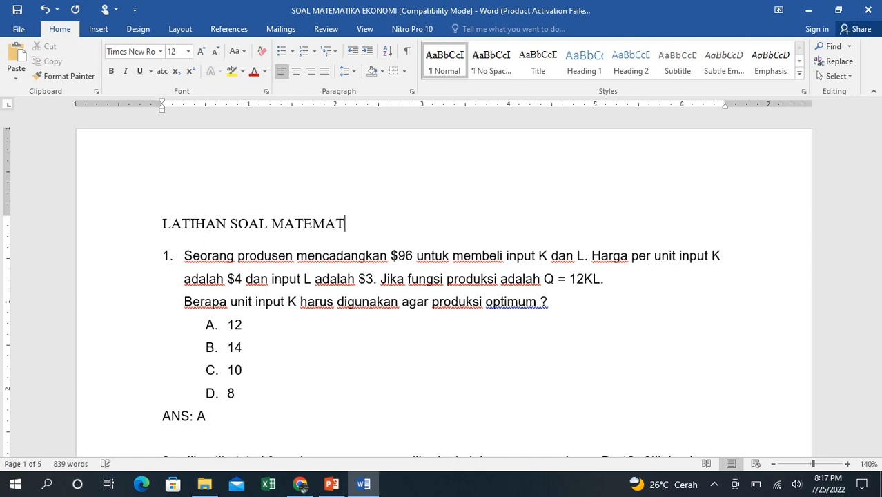
text(IKA EKONOMI)
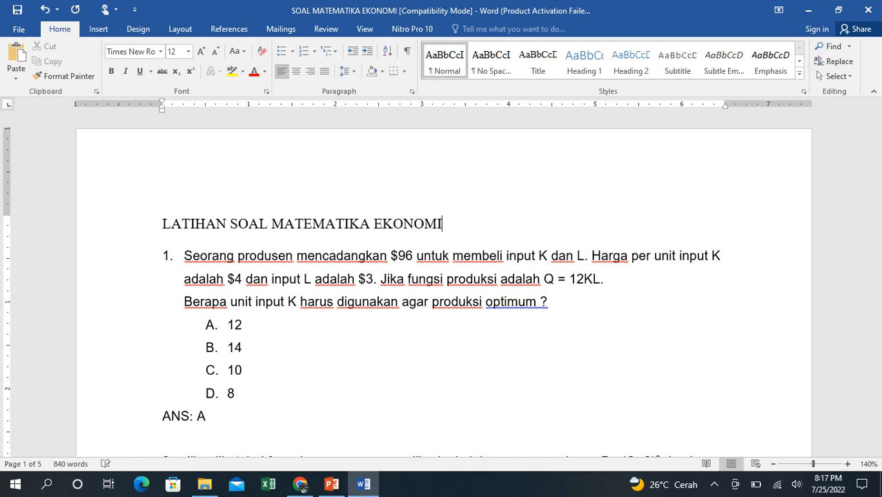
- Add a second heading line reading "MULTIPLE CHOICE" below the title, followed by a new line
key(Return)
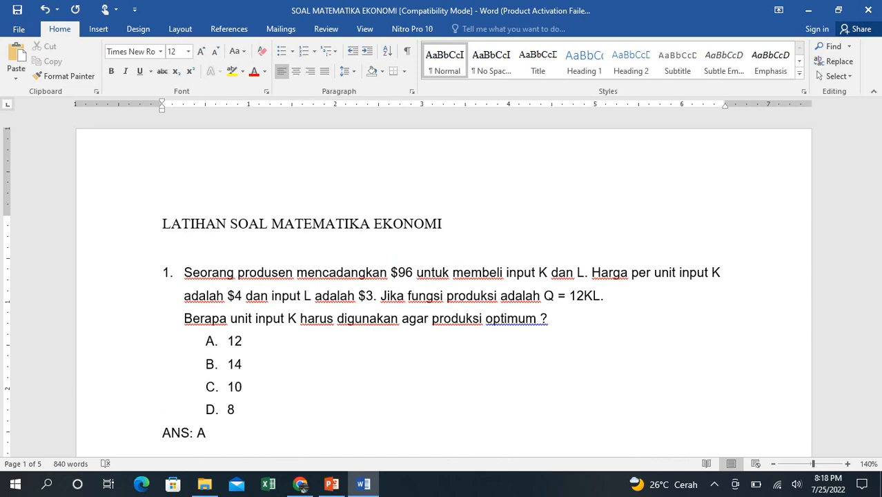
text(MULTIP)
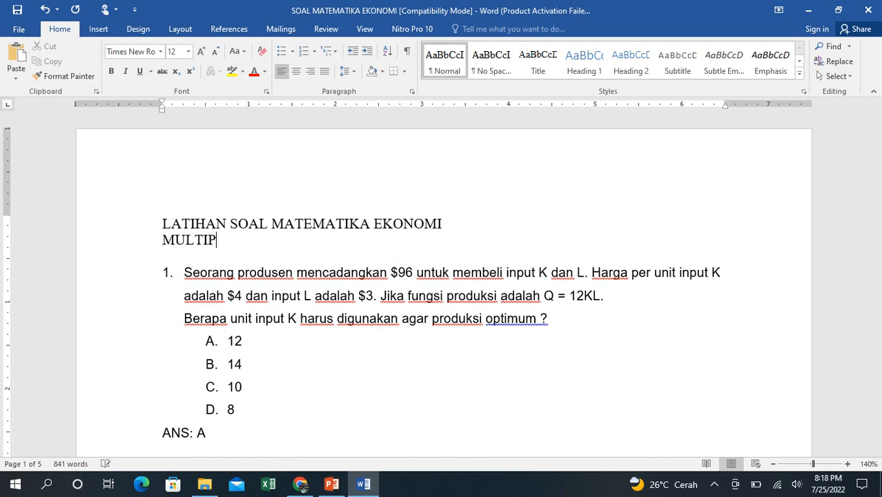
text(LE CHOICE)
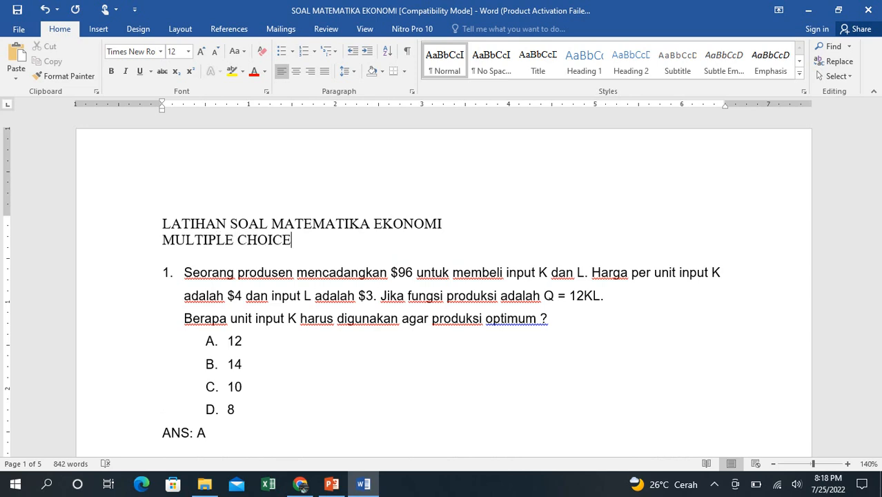
key(Return)
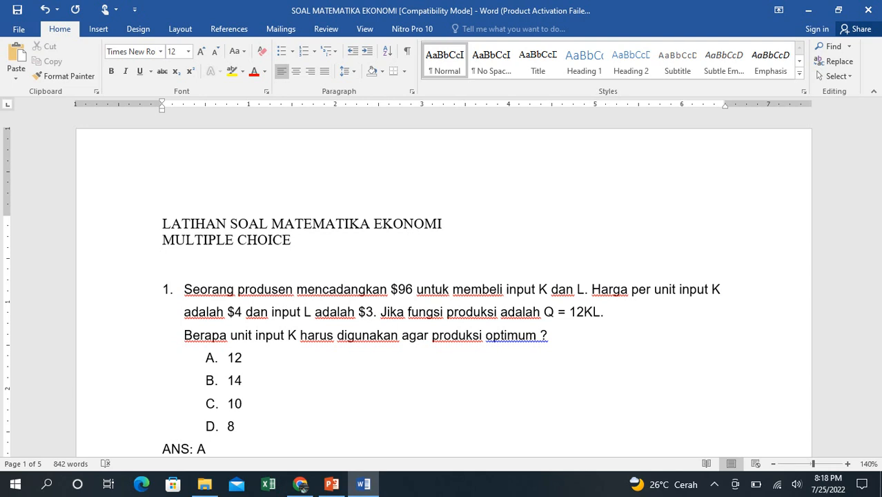
- Examine the automatic numbering of questions 1 to 3 and how their answer options and answer lines are laid out
key(Down)
key(Down)
key(Down)
key(Up)
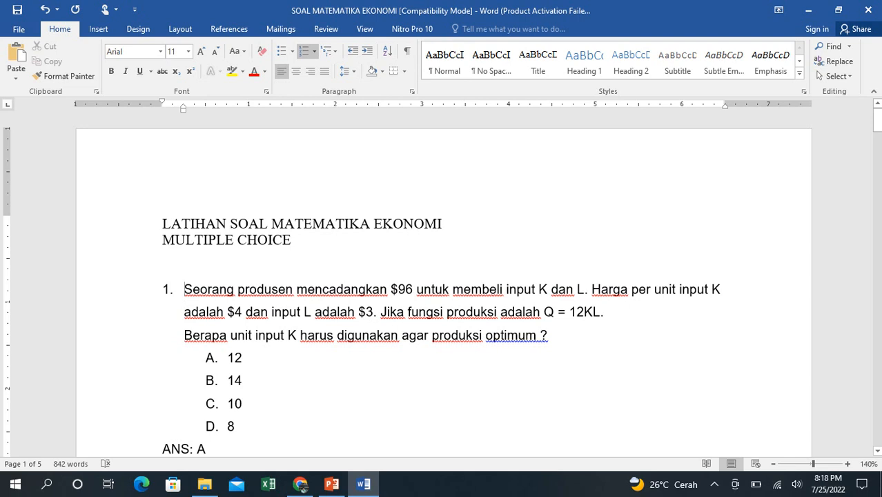
click(167, 290)
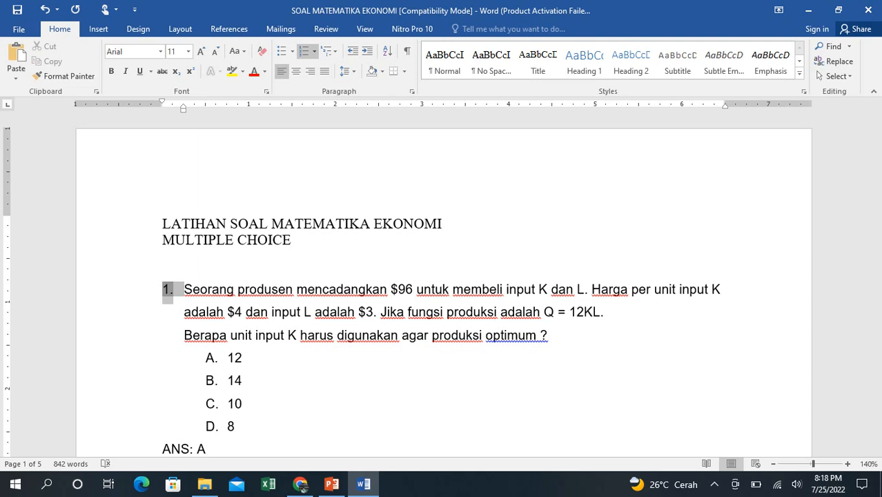
click(185, 312)
click(228, 381)
click(228, 404)
key(Down)
key(Down)
key(Down)
key(Down)
key(Down)
key(Down)
key(Down)
key(Down)
key(Down)
key(Down)
key(Down)
key(Down)
key(Down)
key(Down)
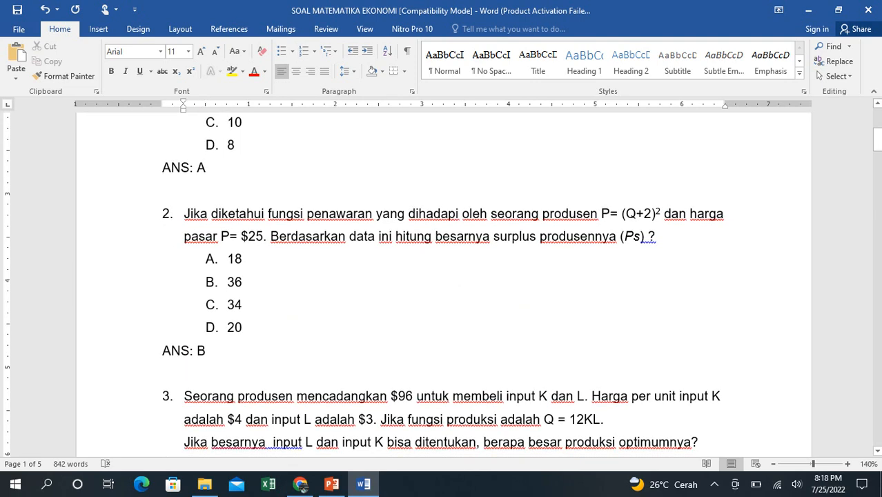
click(167, 214)
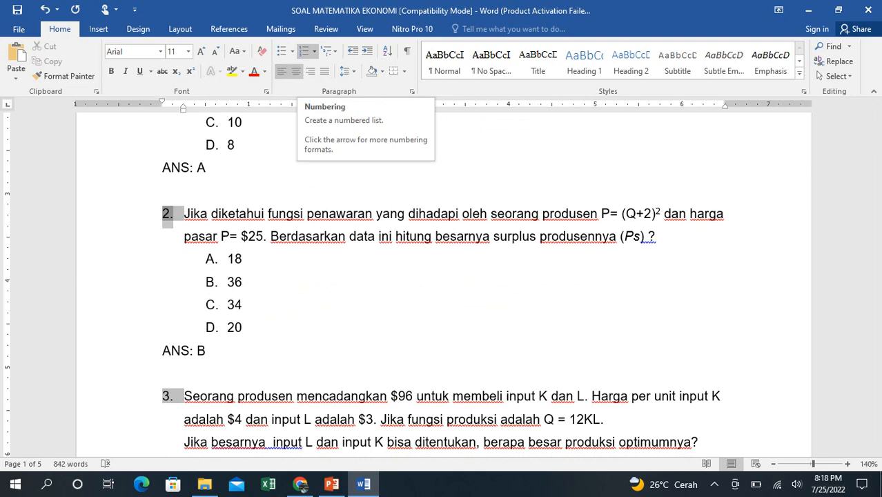
key(Up)
key(Up)
key(Up)
key(Up)
key(Up)
key(Up)
key(Up)
key(Up)
key(Up)
key(Up)
key(Up)
key(Up)
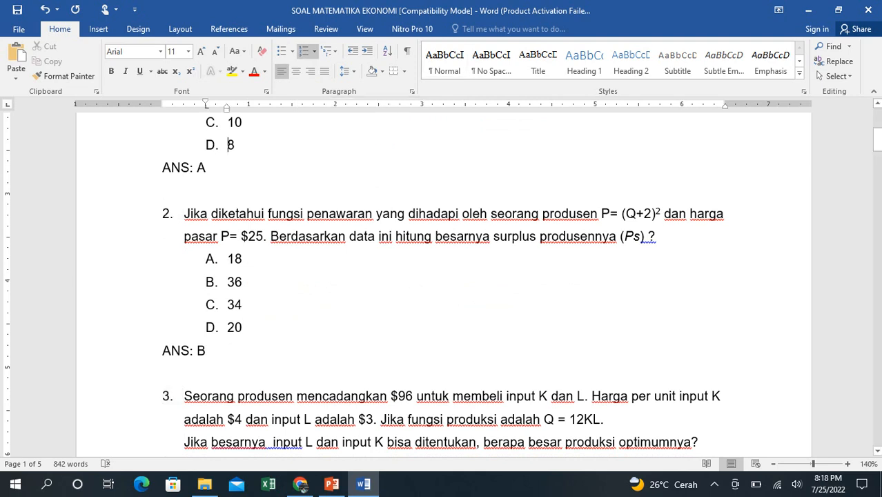
key(Down)
key(Down)
key(Down)
key(Down)
key(Down)
key(Down)
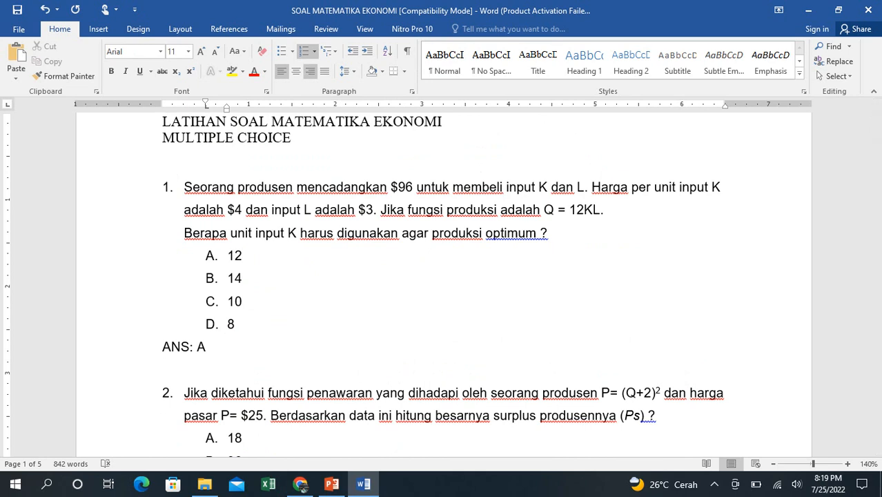
- Try removing the automatic lettering from question 1's first answer option, and undo that change
click(304, 51)
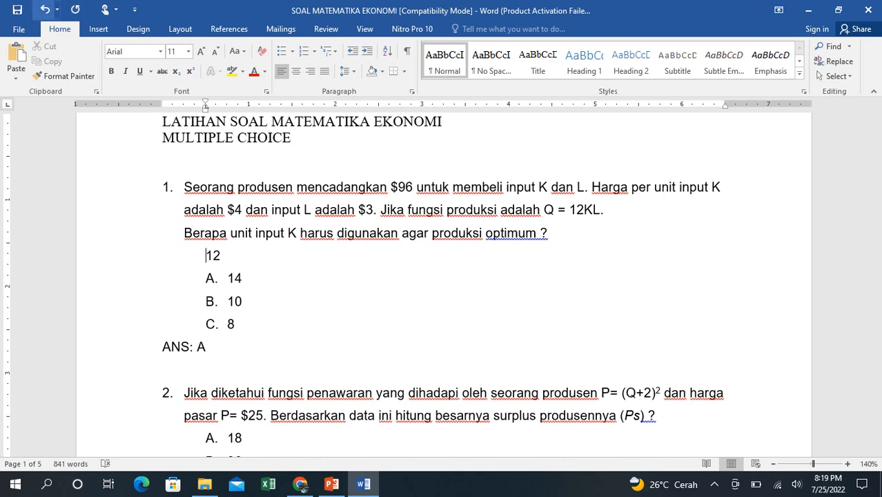
click(44, 9)
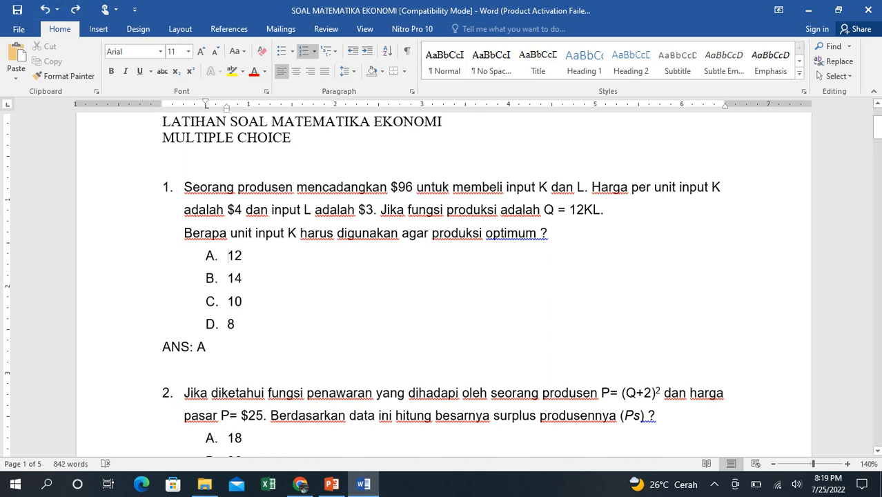
- Examine the lettering of question 1's options and the numbering, option letters and ANS line of question 2
click(220, 258)
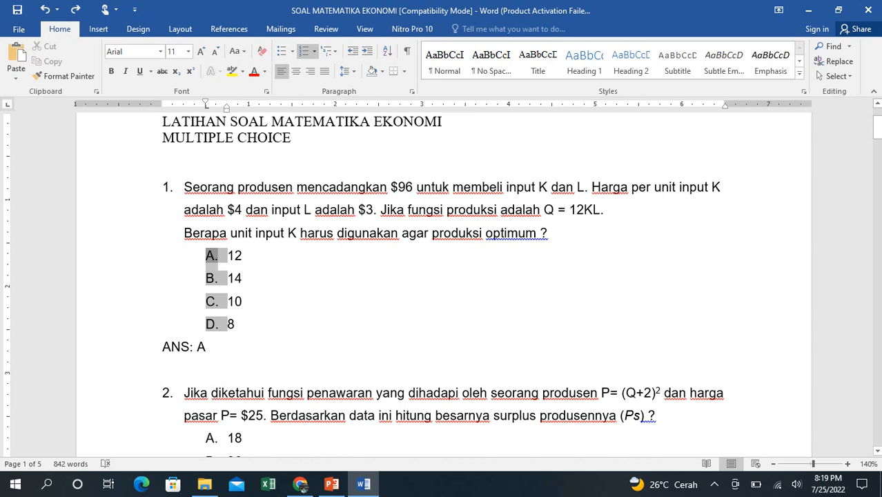
key(Down)
key(Down)
key(Down)
key(Down)
key(Down)
key(Down)
key(Down)
key(Down)
key(Down)
key(Down)
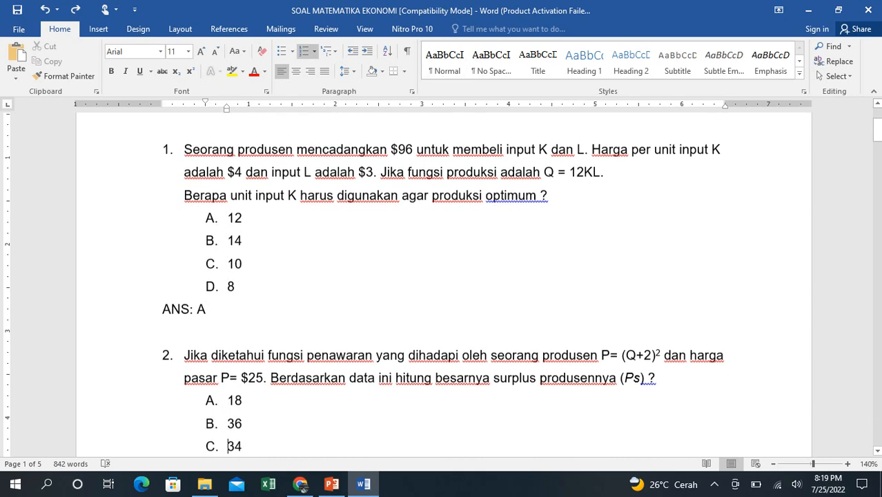
key(Down)
key(Down)
key(Down)
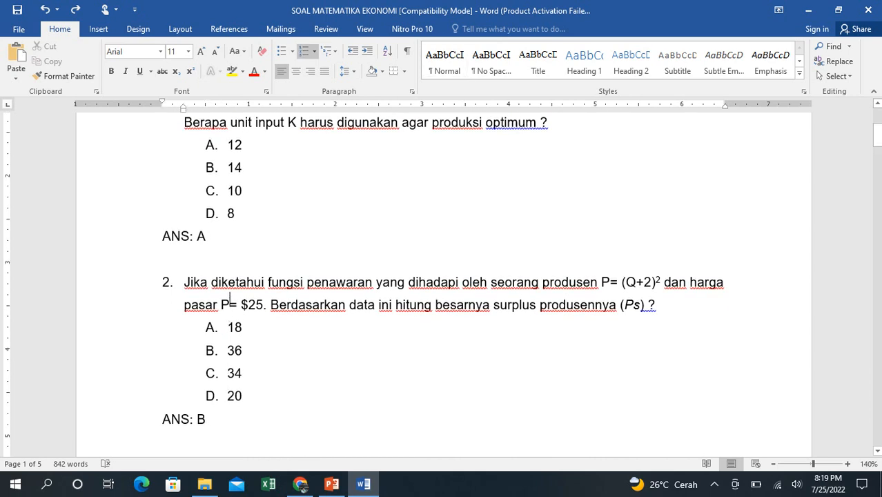
click(228, 282)
click(168, 282)
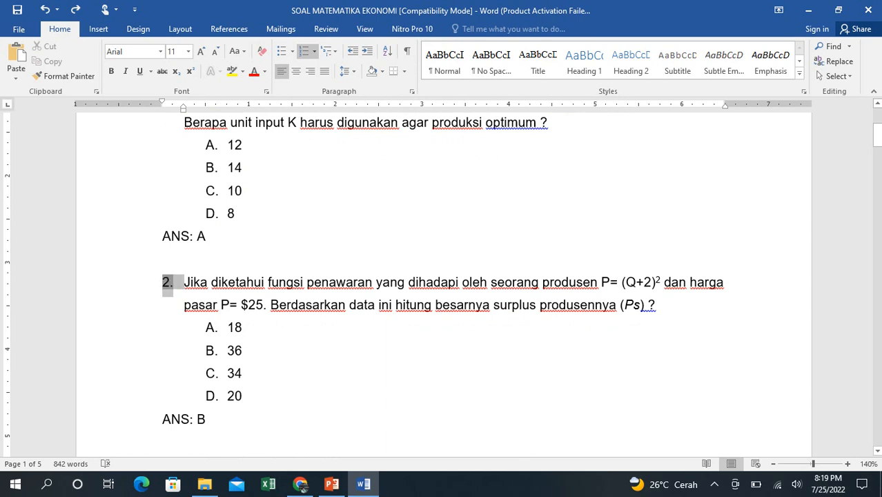
click(212, 328)
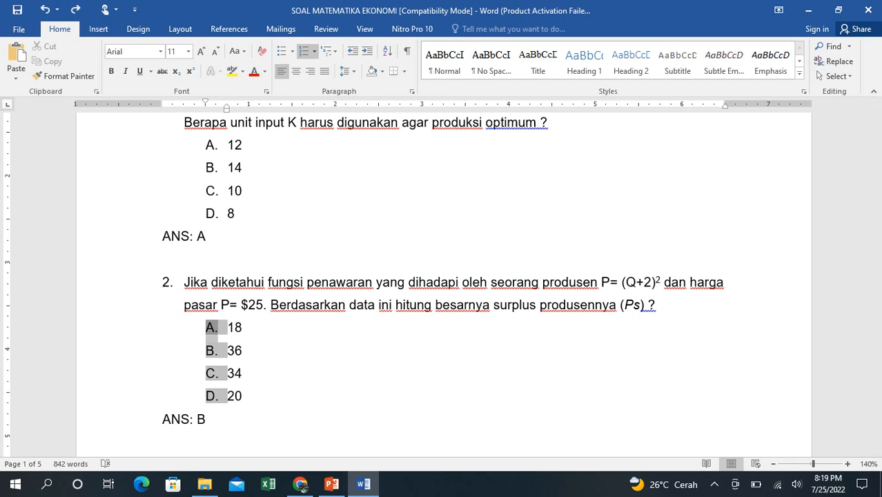
click(181, 418)
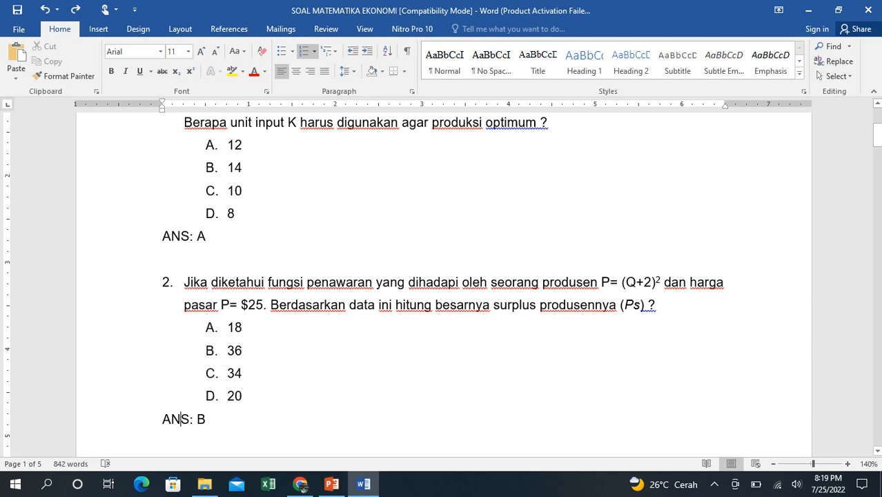
- Review the remaining questions from 3 to 10, checking their numbering, tables, graph, answer options and ANS lines
key(Down)
key(Down)
key(Down)
key(Down)
key(Down)
key(Down)
key(Down)
key(Down)
key(Down)
key(Down)
key(Down)
key(Down)
key(Down)
key(Down)
key(Down)
key(Down)
key(Down)
key(Down)
key(Down)
key(Down)
key(Down)
key(Down)
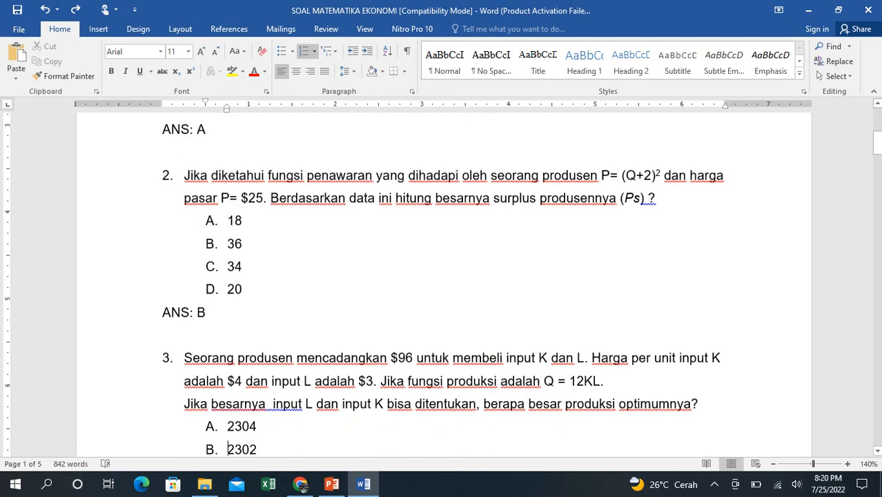
key(Down)
key(Down)
key(Down)
key(Down)
key(Down)
key(Down)
key(Down)
key(Down)
key(Down)
key(Down)
key(Down)
key(Down)
key(Down)
key(Down)
key(Down)
key(Down)
key(Down)
key(Down)
key(Down)
key(Down)
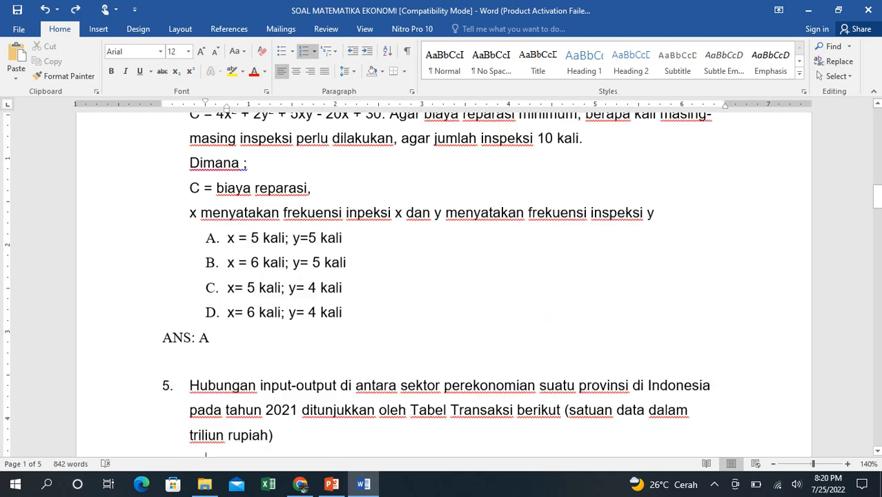
key(Down)
key(Down)
key(Down)
key(Down)
key(Down)
key(Down)
key(Down)
key(Down)
key(Down)
key(Down)
key(Down)
key(Down)
key(Down)
key(Down)
key(Down)
key(Down)
key(Down)
key(Down)
key(Down)
key(Down)
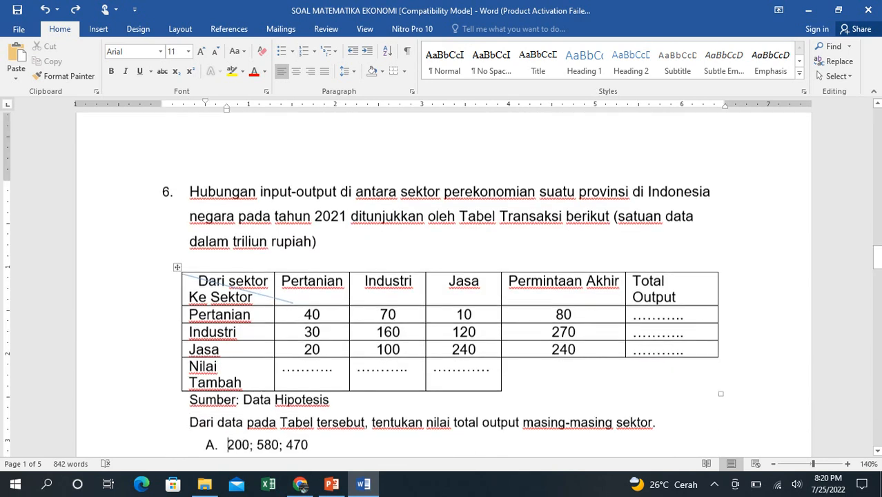
key(Down)
key(Down)
key(Down)
key(Down)
key(Down)
key(Down)
key(Down)
key(Down)
key(Down)
key(Down)
key(Down)
key(Down)
key(Down)
key(Down)
key(Down)
key(Down)
key(Down)
key(Down)
key(Down)
key(Down)
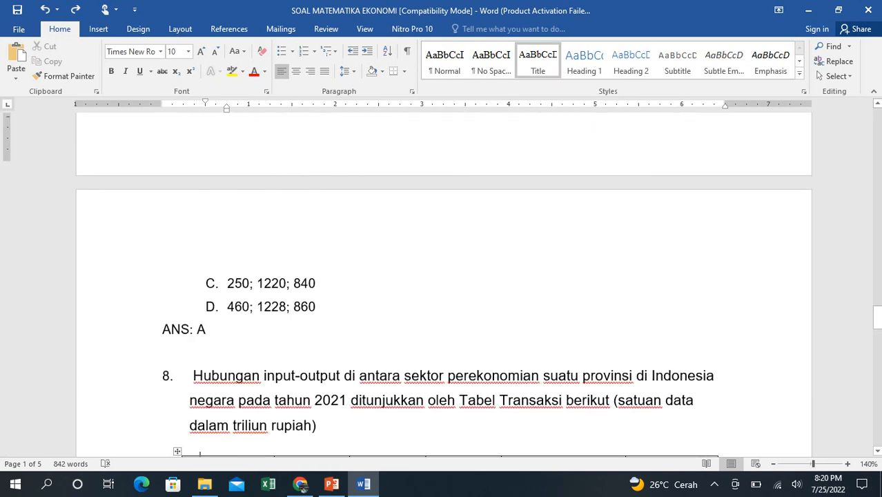
key(Down)
key(Down)
key(Down)
key(Down)
key(Down)
key(Down)
key(Down)
key(Down)
key(Down)
key(Down)
key(Down)
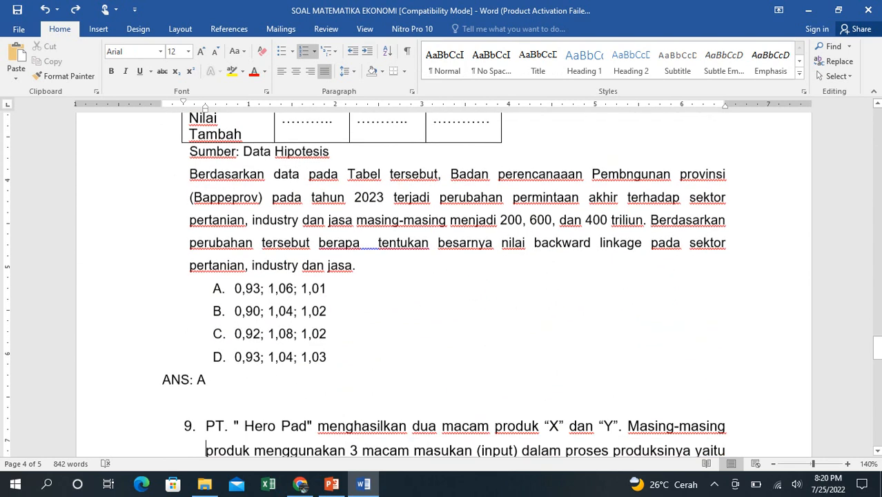
key(Down)
key(Down)
key(Down)
key(Down)
key(Down)
key(Down)
key(Down)
key(Down)
key(Down)
key(Down)
key(Down)
key(Down)
key(Down)
key(Down)
key(Down)
key(Down)
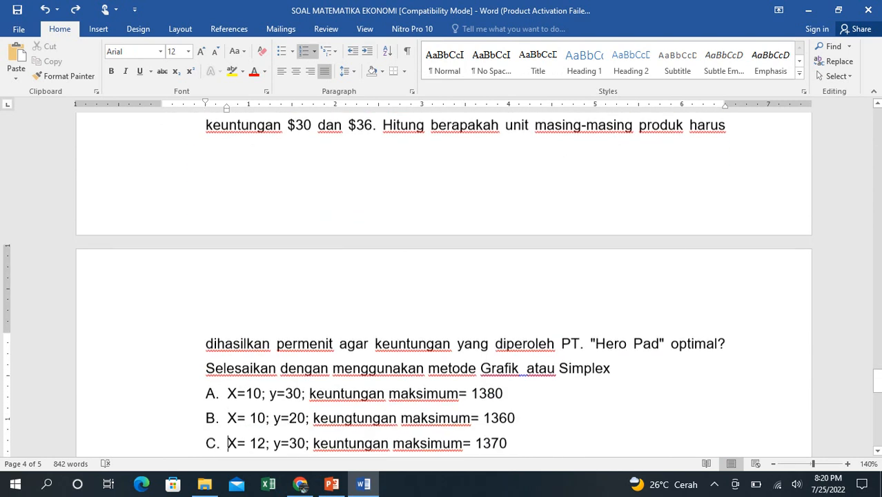
key(Down)
key(Down)
key(Down)
key(Down)
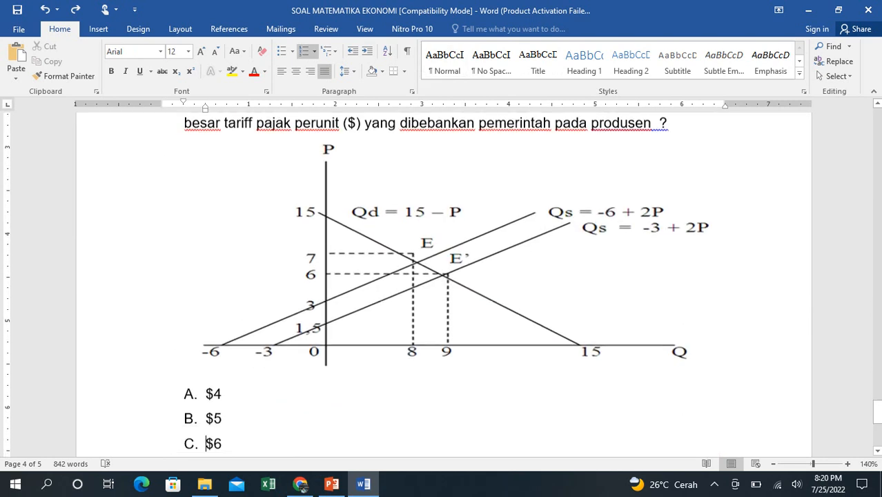
- Review the questions once more from question 10 back up to the headings at the start of the document
key(Up)
key(Up)
key(Up)
key(Up)
key(Up)
key(Up)
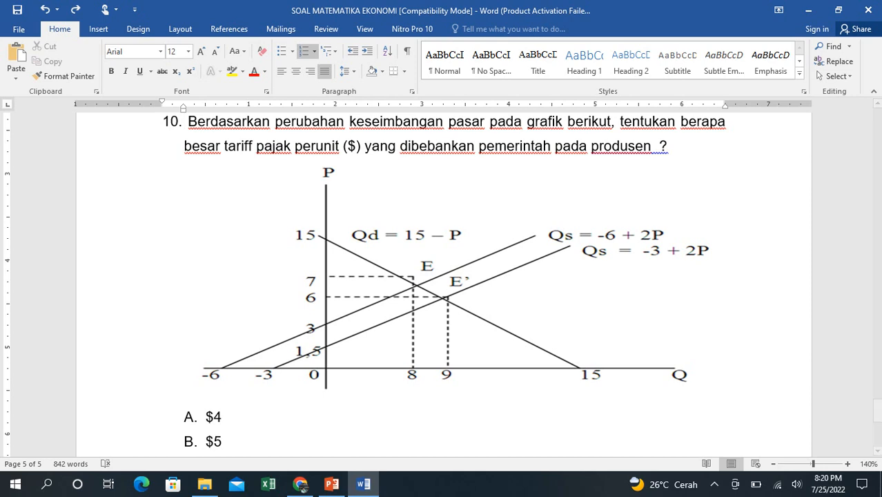
key(Return)
scroll(442, 276, up, 15)
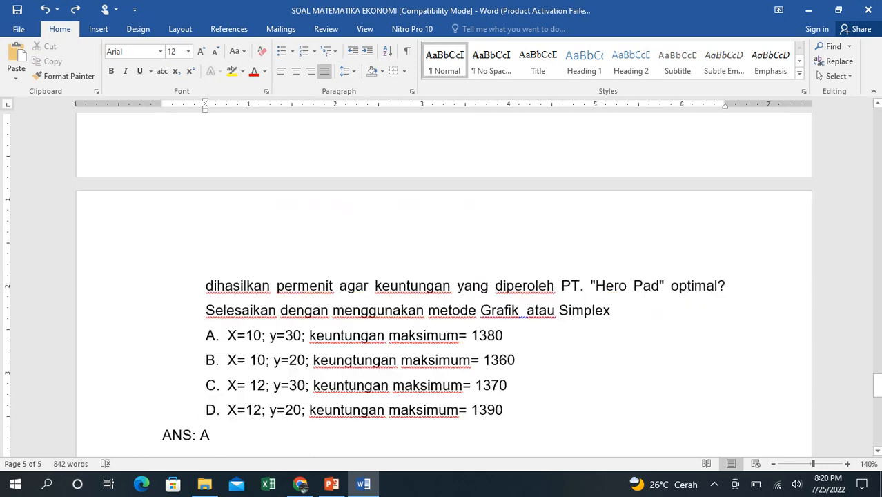
scroll(441, 276, up, 3)
scroll(442, 276, down, 15)
scroll(441, 276, up, 5)
scroll(442, 276, up, 5)
scroll(442, 276, up, 15)
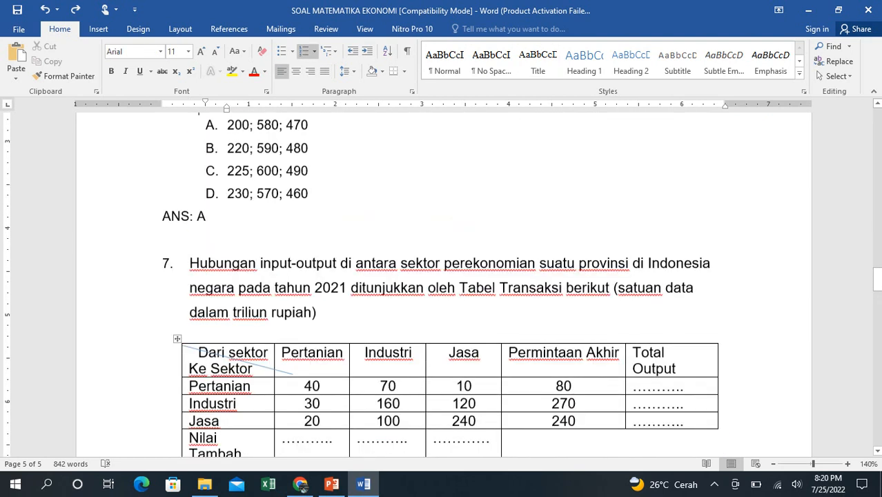
scroll(442, 276, up, 15)
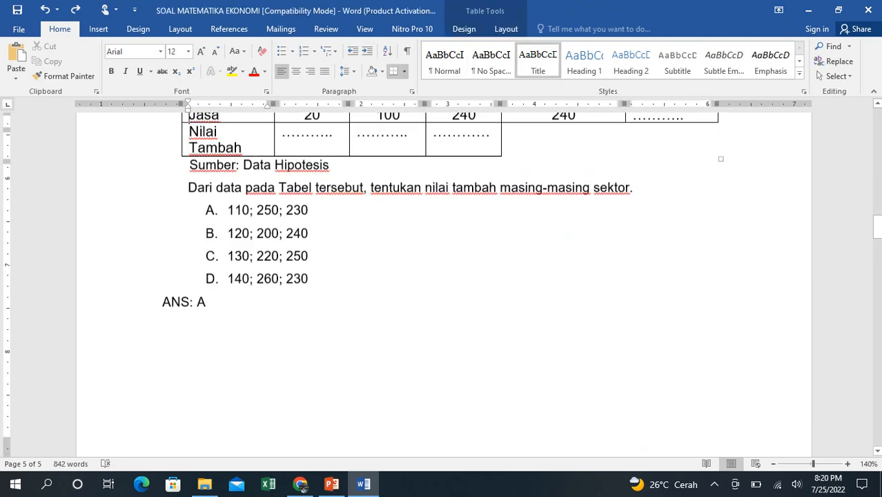
scroll(442, 276, up, 15)
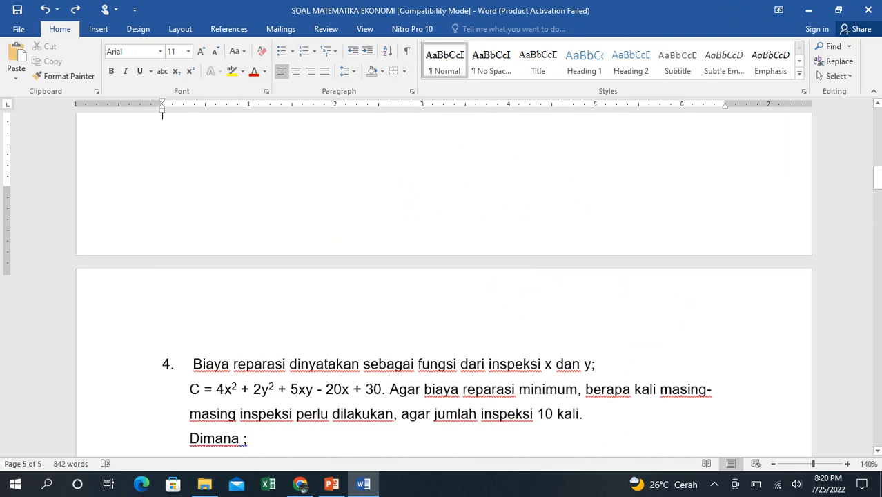
key(Up)
key(Up)
key(Up)
key(Up)
key(Up)
key(Up)
key(Up)
key(Up)
key(Up)
key(Up)
key(Up)
key(Up)
key(Up)
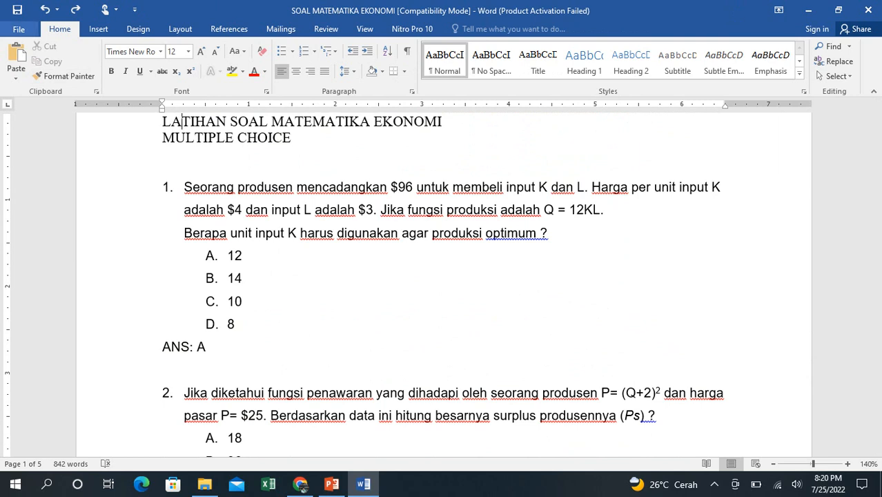
- Save the document in the Downloads folder as SOAL MATEMATIKA EKONOMI in Rich Text Format
click(18, 29)
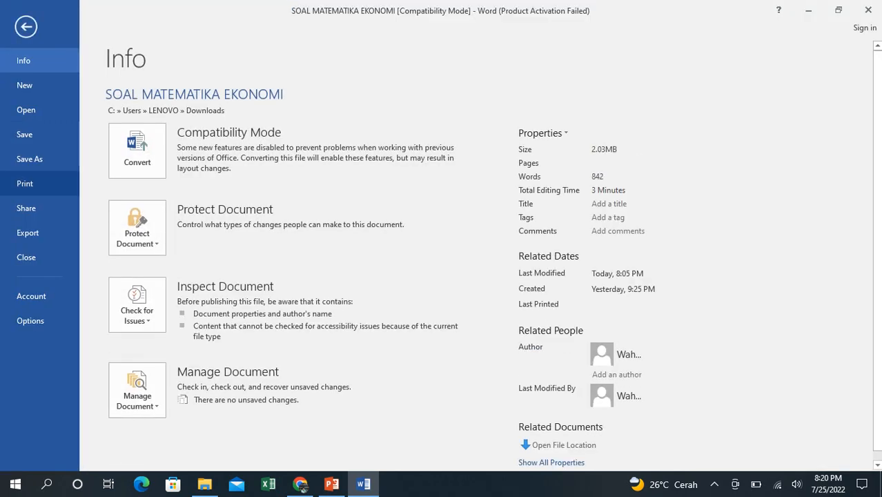
click(29, 159)
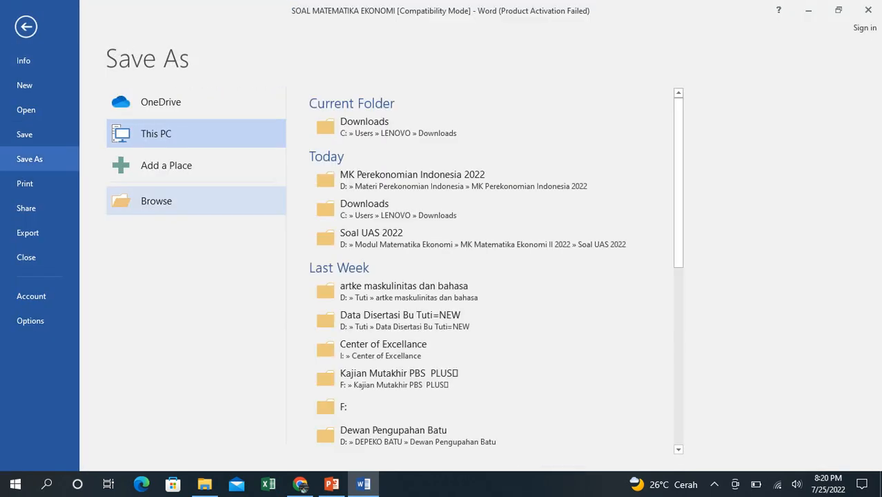
click(156, 201)
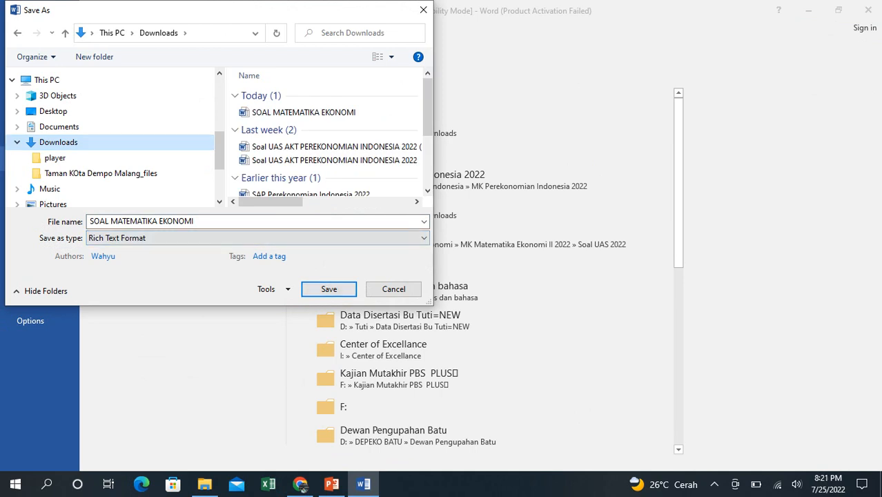
key(Return)
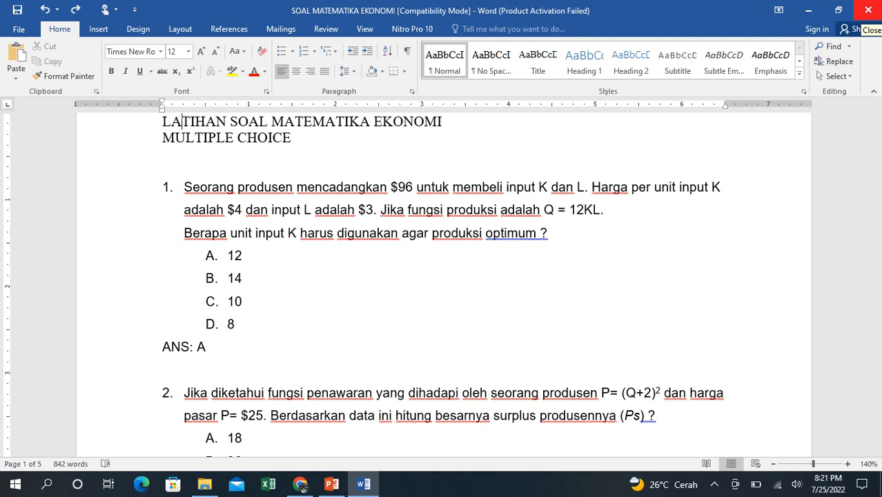
- Close the Word document and minimize the Downloads folder and slide show windows to reach the desktop
click(867, 11)
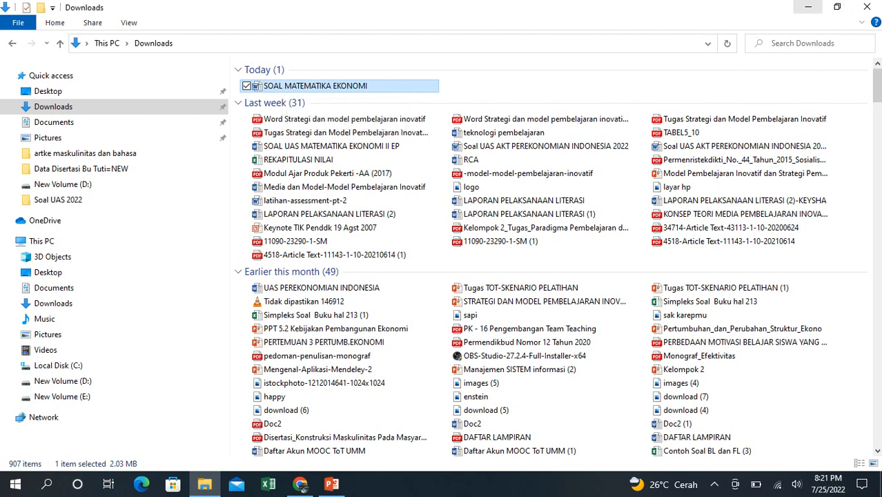
click(808, 6)
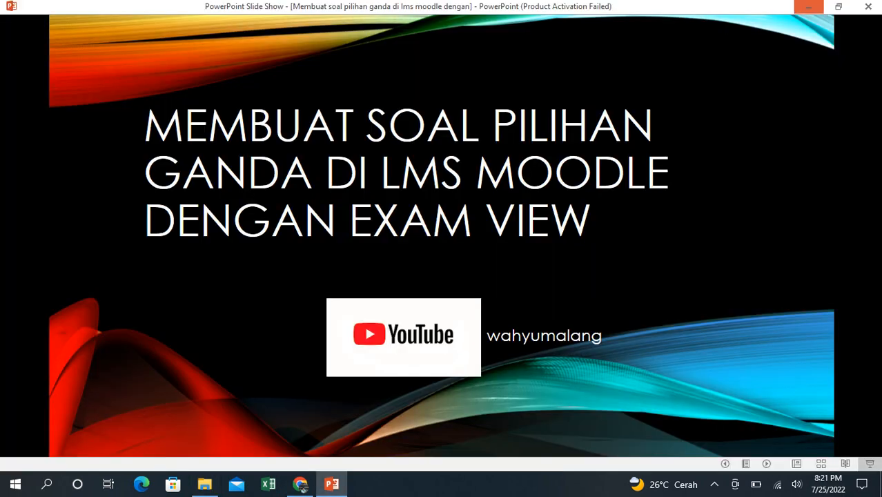
click(808, 7)
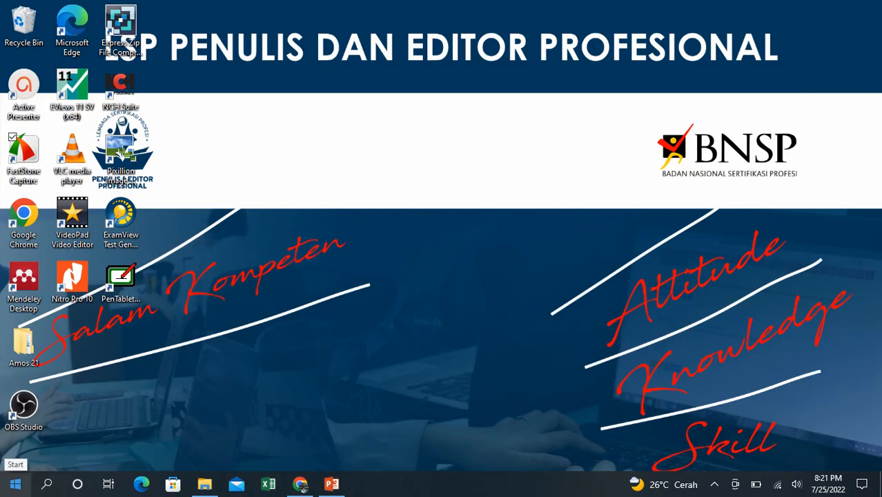
- Find the ExamView Import Utility among the installed programs and switch to it
click(15, 483)
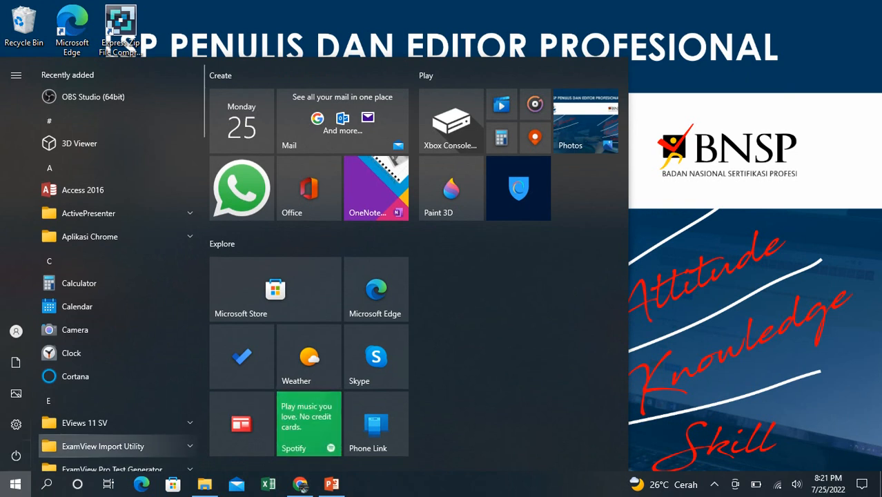
click(103, 447)
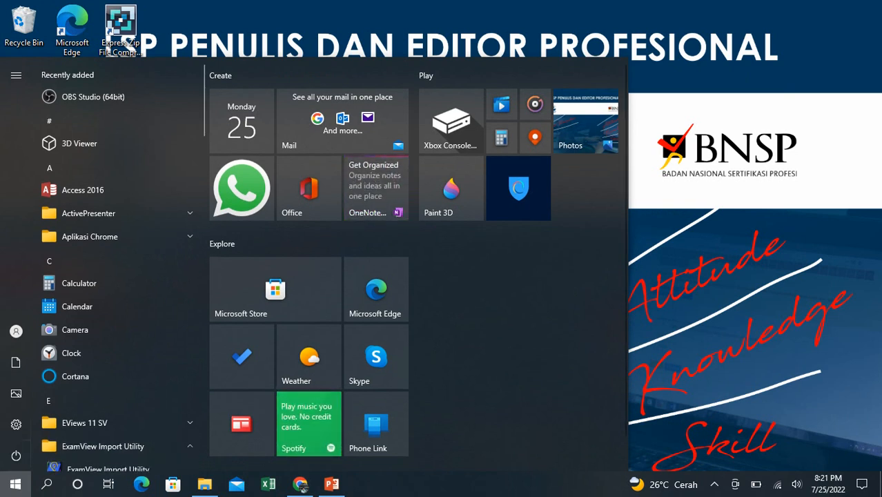
key(Down)
key(Down)
key(Down)
key(Down)
key(Down)
key(Down)
key(Down)
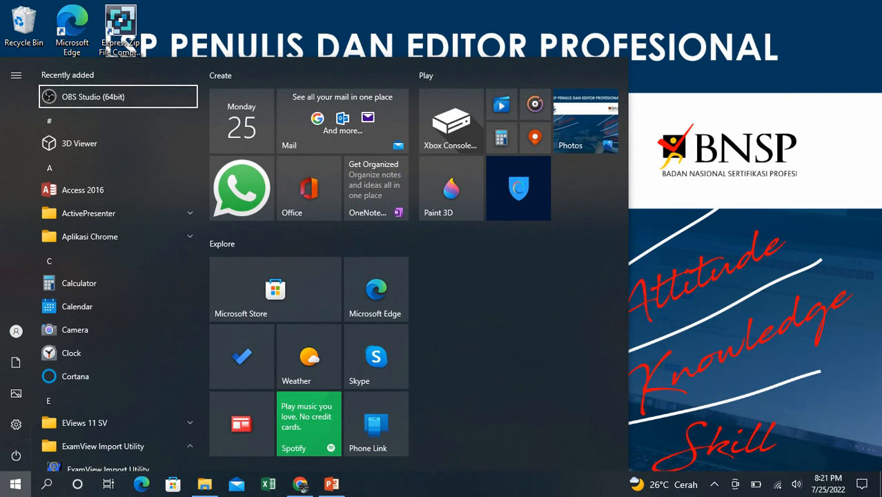
key(Down)
key(Down)
key(Down)
key(Down)
key(Down)
key(Down)
key(Down)
key(Down)
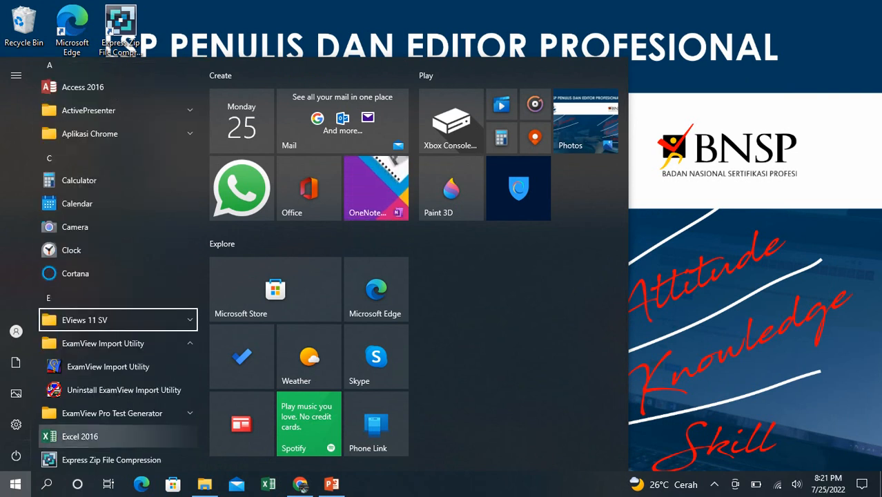
key(Down)
key(Down)
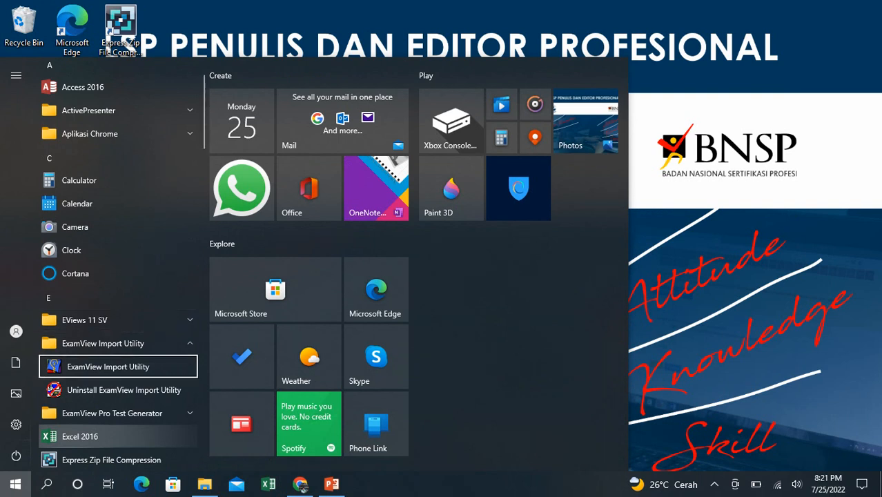
key(Down)
key(Down)
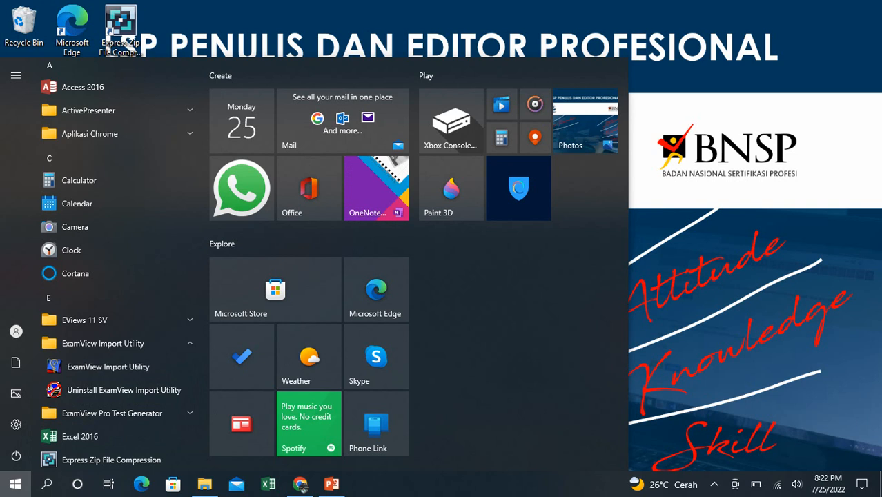
key(Escape)
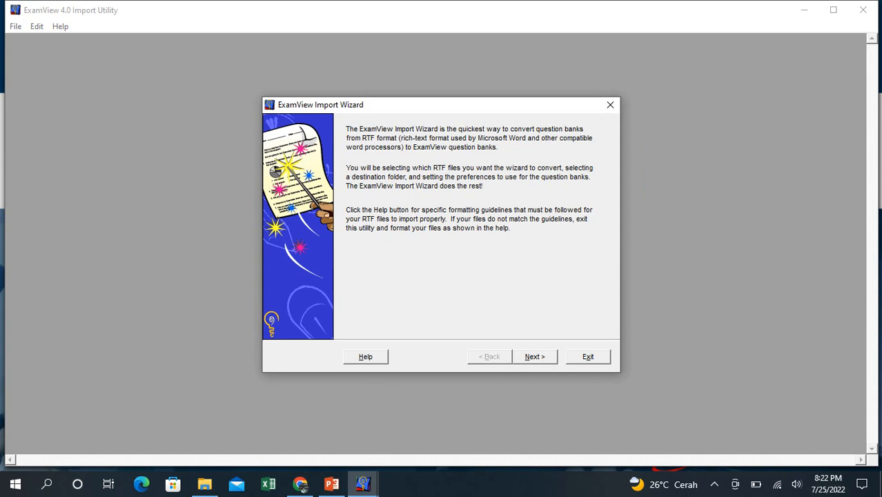
- Add SOAL MATEMATIKA EKONOMI.rtf from the Downloads folder to the list of files to import
key(alt+n)
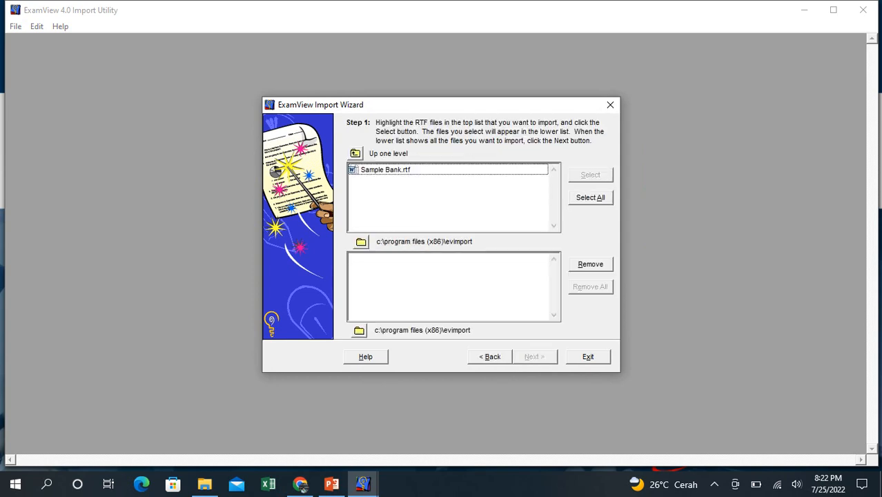
click(361, 242)
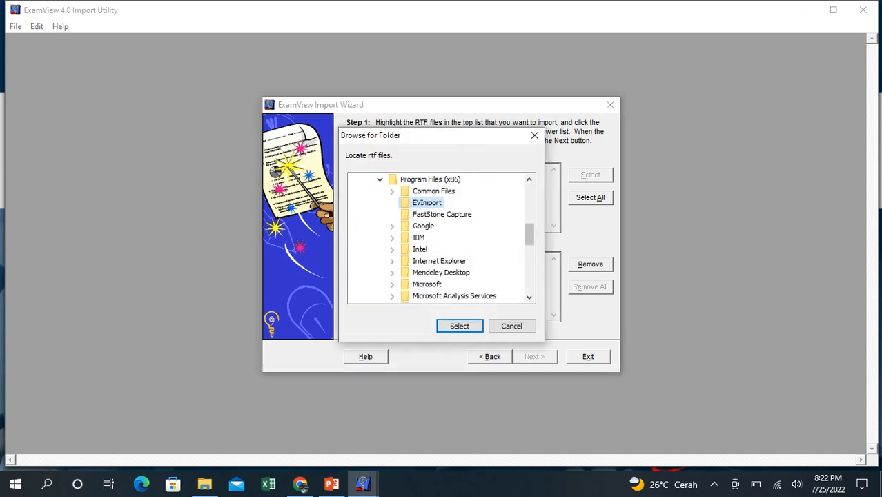
click(530, 179)
click(529, 179)
click(529, 179)
click(529, 180)
click(530, 180)
click(530, 180)
click(530, 180)
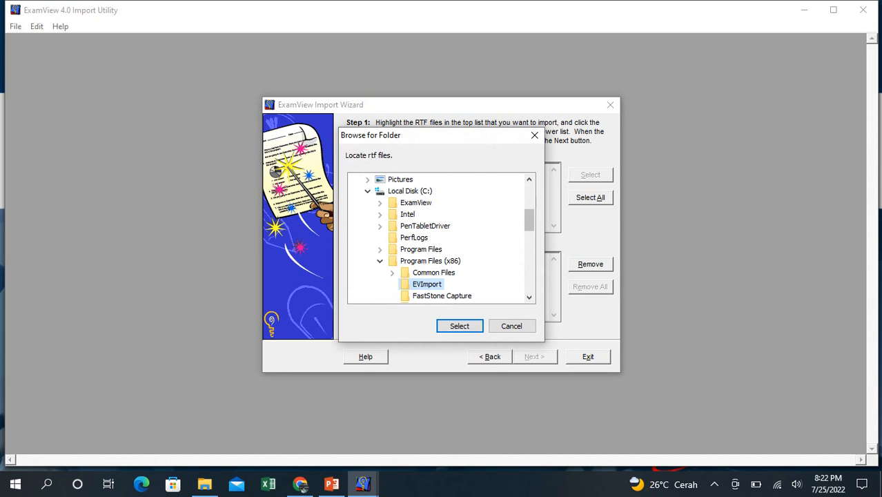
click(529, 180)
click(529, 179)
click(529, 179)
click(530, 179)
click(530, 180)
click(529, 179)
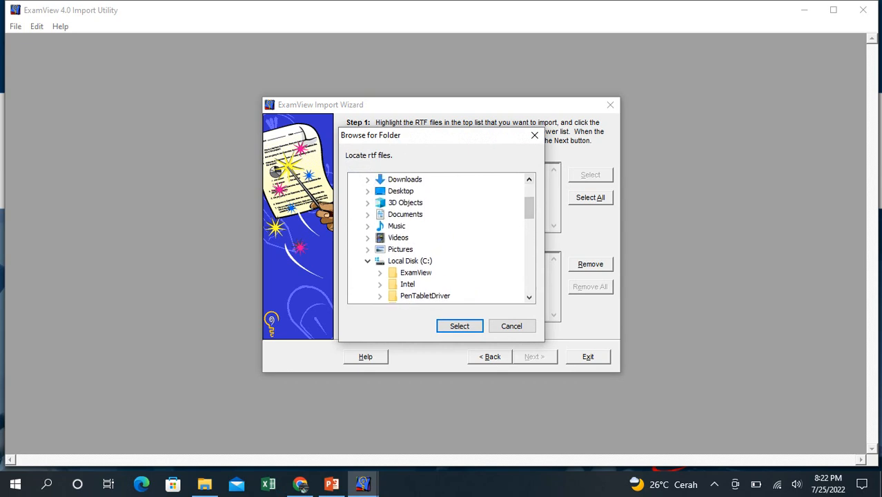
click(405, 179)
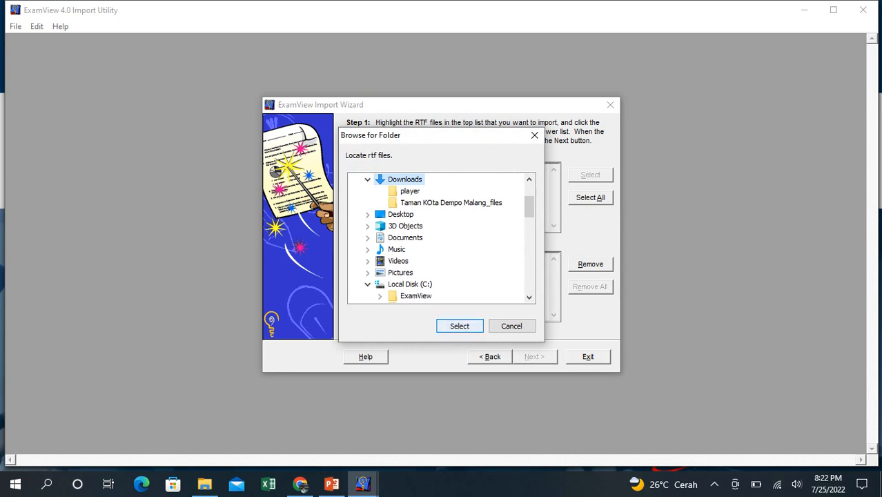
click(460, 325)
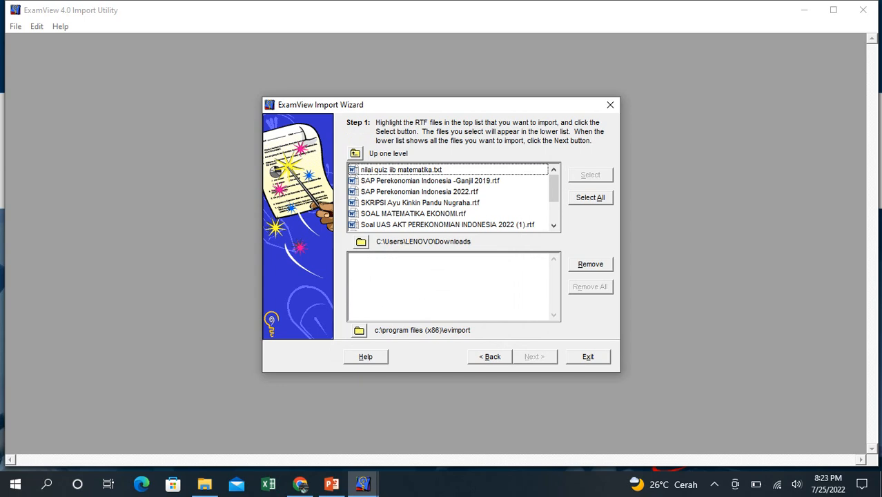
click(414, 214)
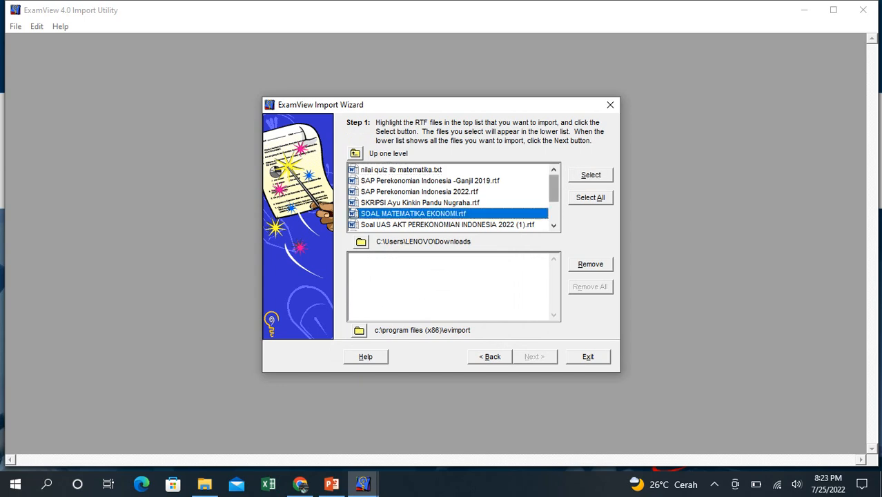
click(591, 175)
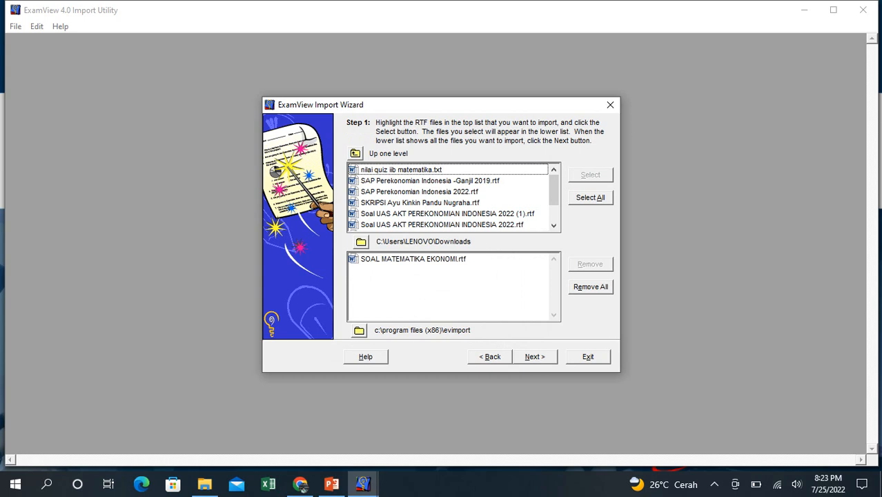
- Set the destination directory for the converted bank files to the Downloads folder
click(358, 330)
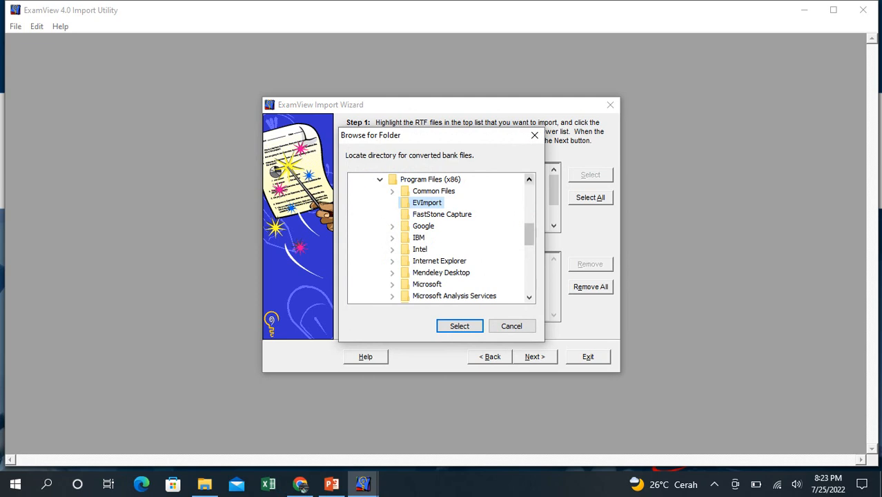
click(529, 180)
click(530, 180)
click(529, 180)
click(529, 180)
click(530, 180)
click(530, 180)
click(529, 179)
click(529, 180)
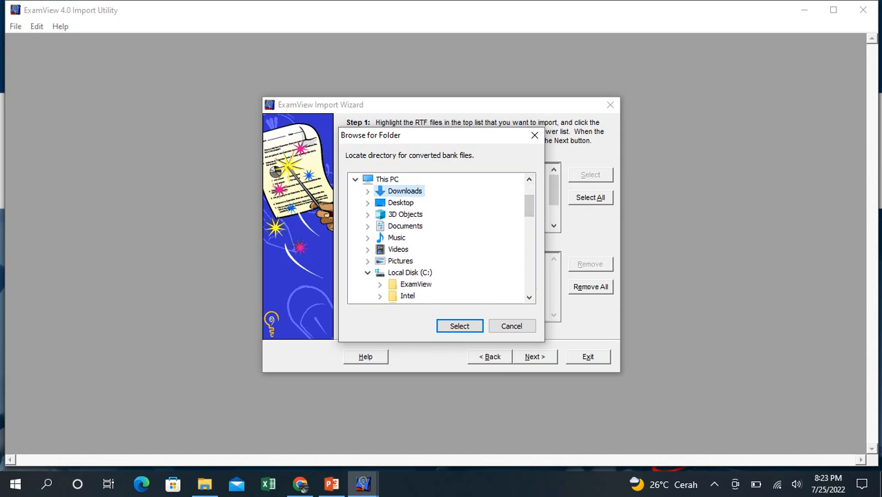
click(460, 326)
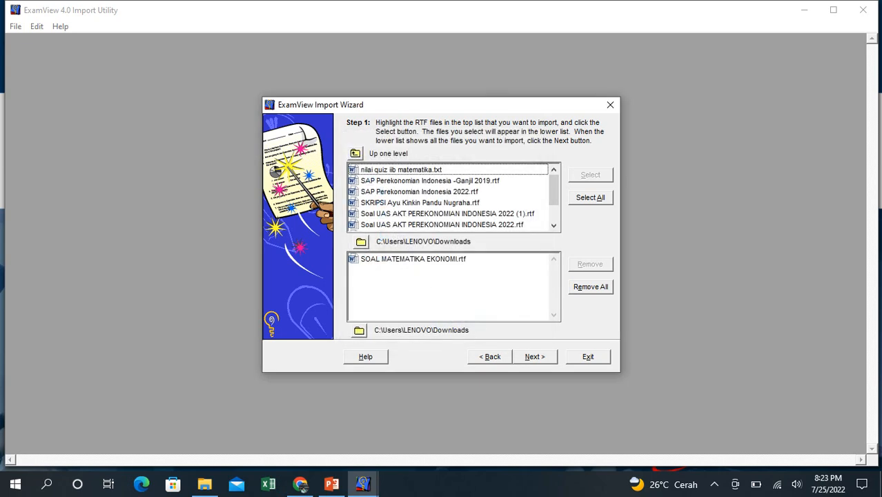
- Accept the default question bank preferences, fonts and styles, and select the Multiple Choice section's keyword
click(535, 356)
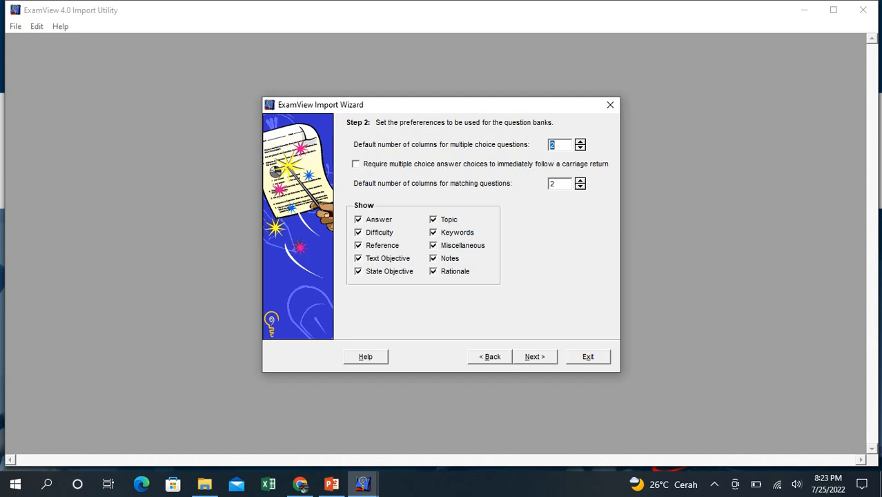
key(Return)
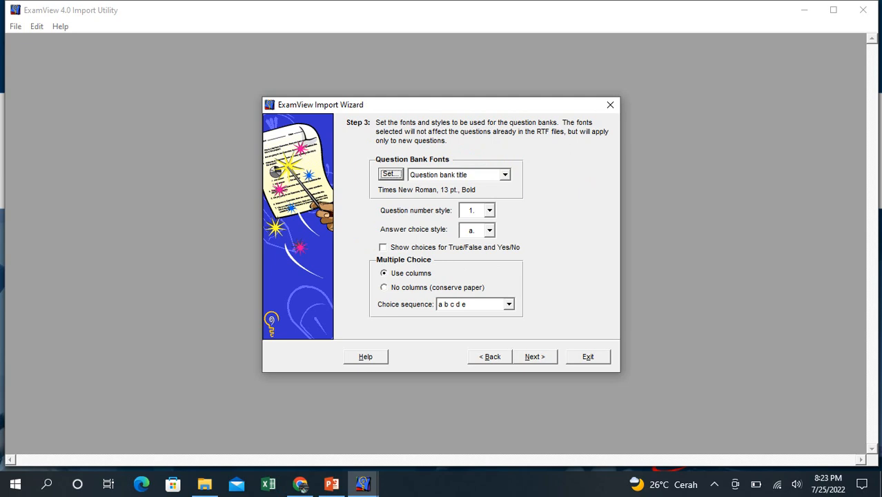
key(alt+n)
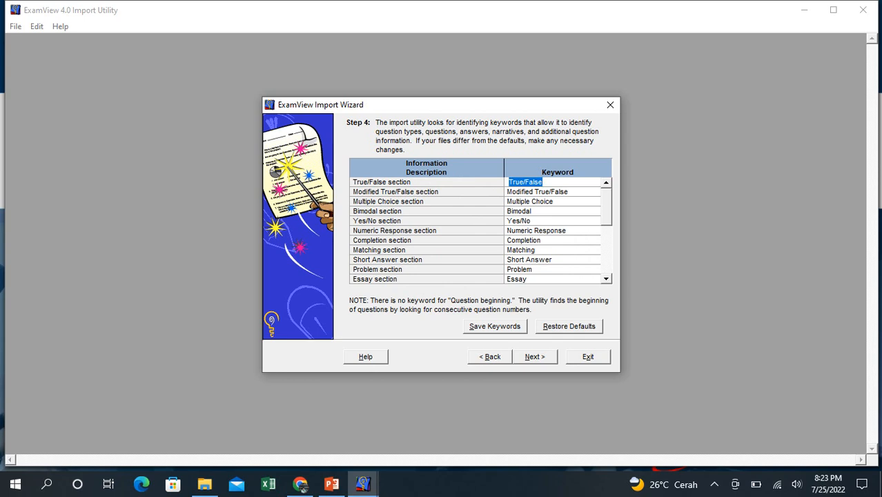
click(532, 202)
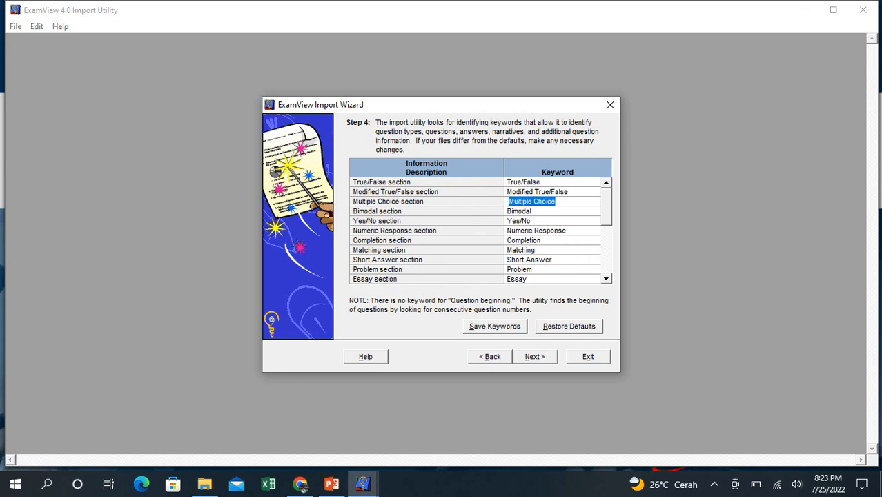
- Accept the default keywords, run the conversion of the RTF file into a question bank, and put the import window away
key(alt+n)
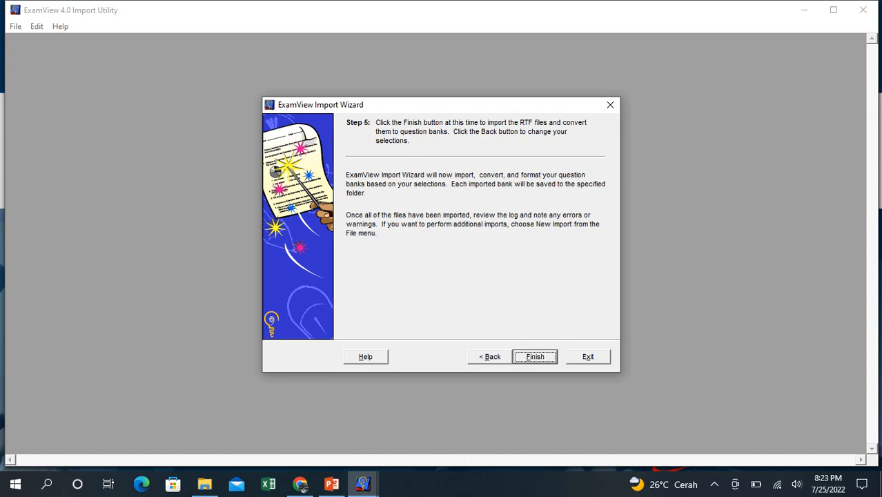
key(alt+f)
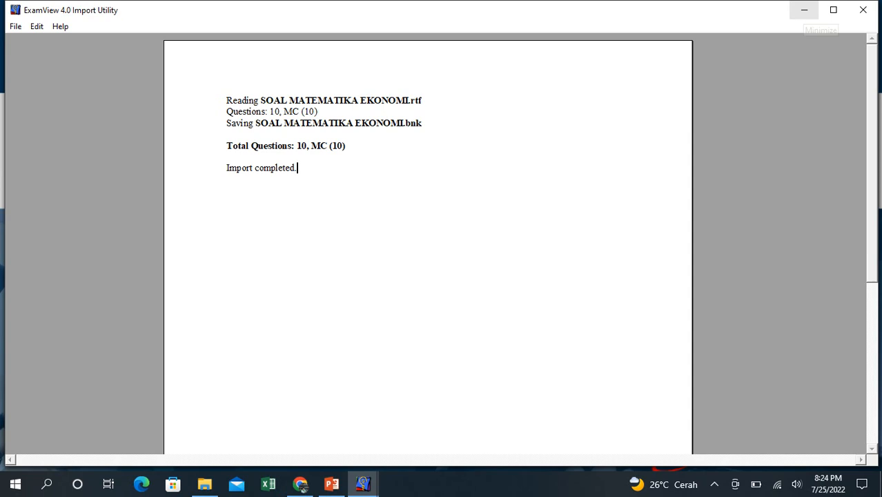
click(805, 9)
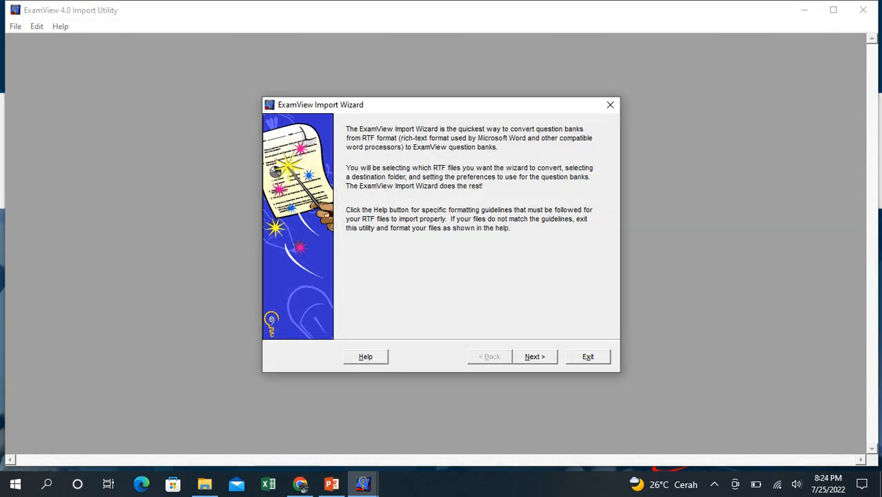
click(610, 104)
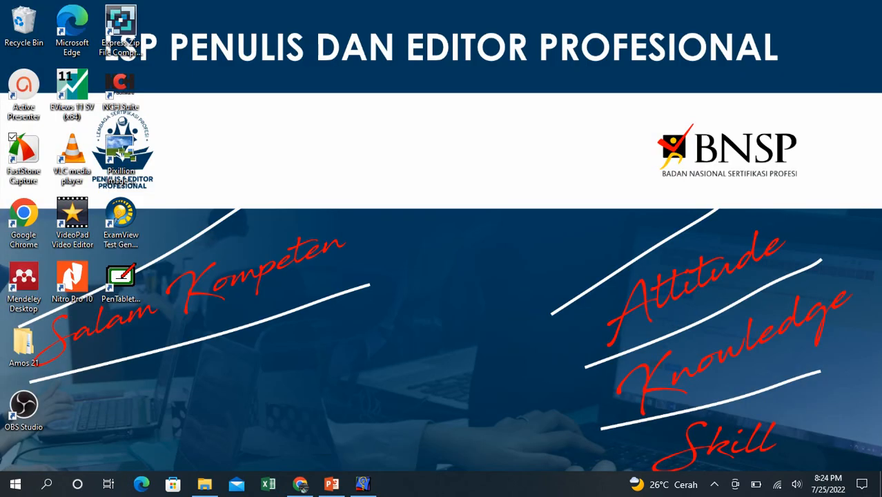
- Check the Downloads folder for the converted question bank file, and close the ExamView Import Utility
click(204, 485)
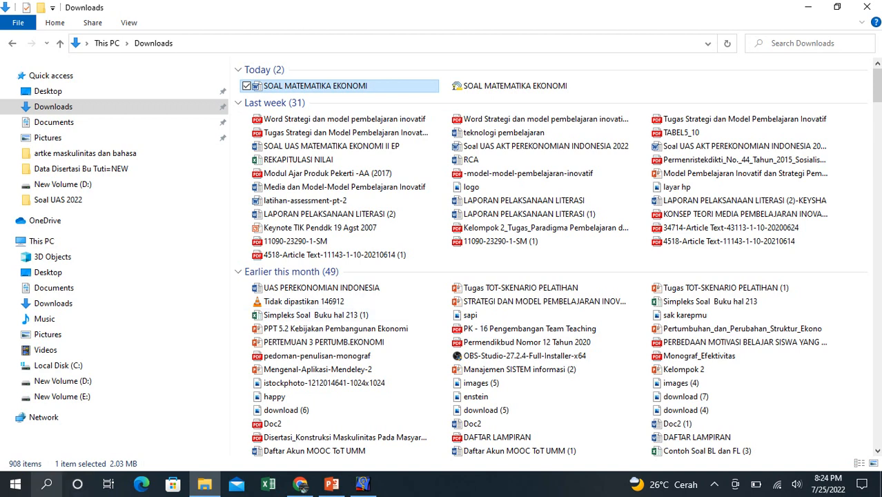
click(16, 484)
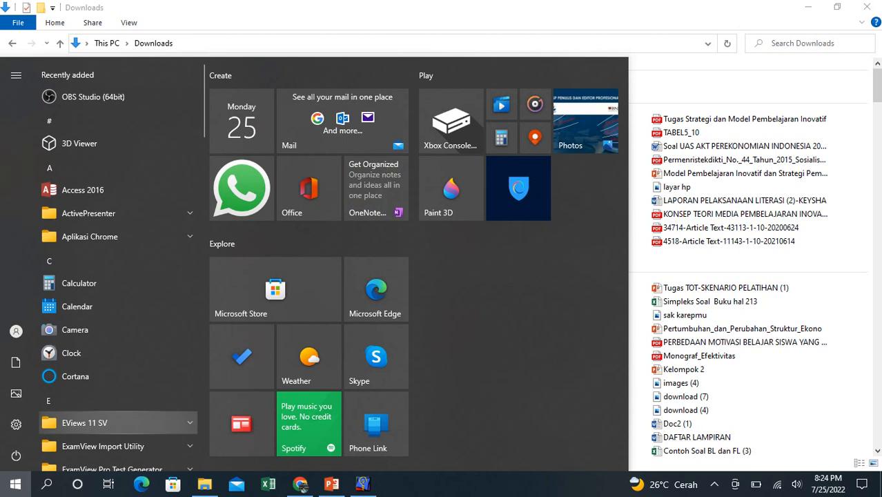
key(Page_Down)
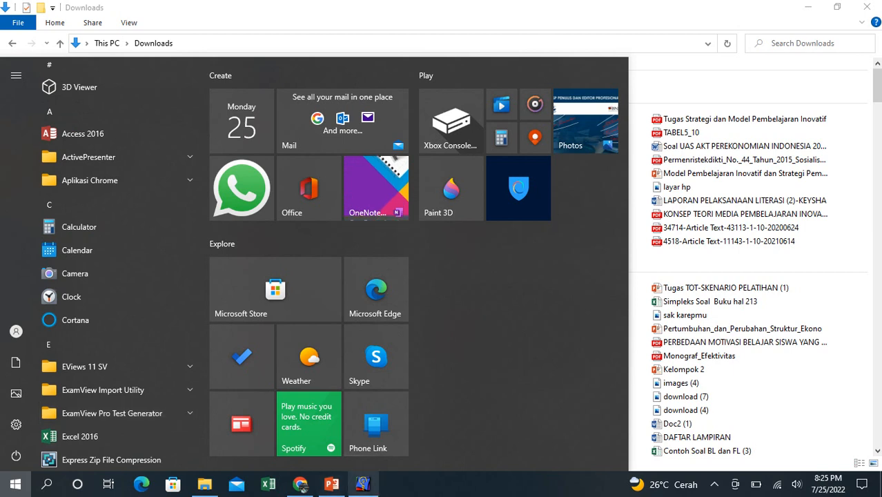
click(363, 484)
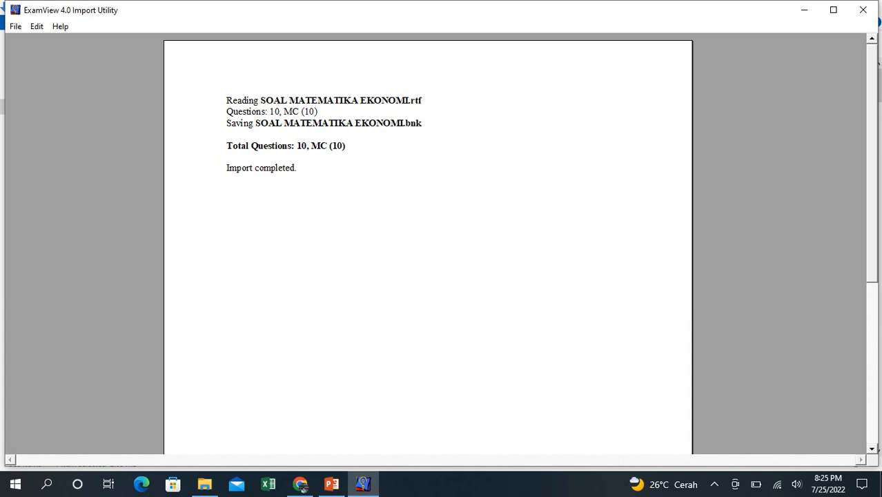
click(863, 10)
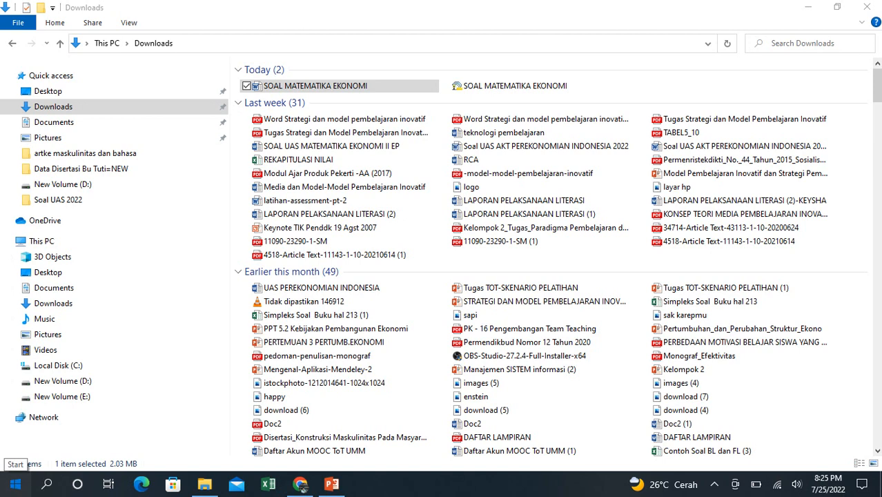
- Find the ExamView Pro Test Generator group among the installed programs and expand it
click(15, 484)
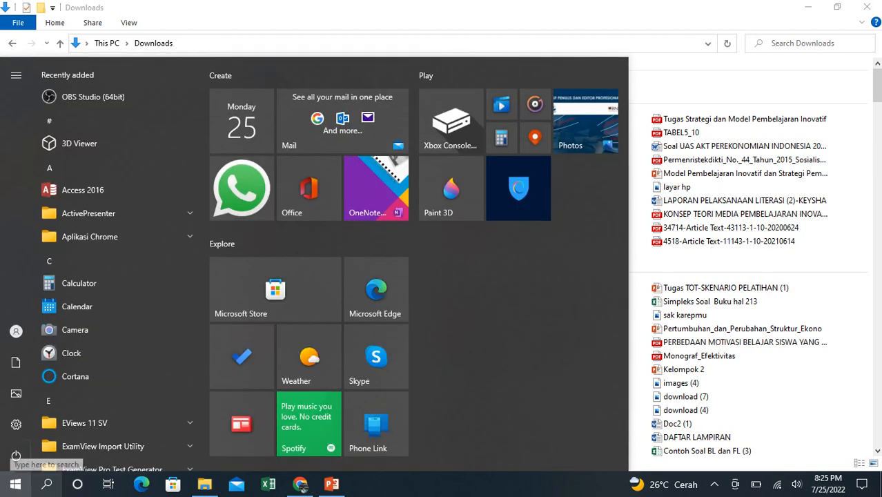
key(Down)
key(Down)
key(Down)
key(Down)
key(Down)
key(Down)
key(Down)
key(Down)
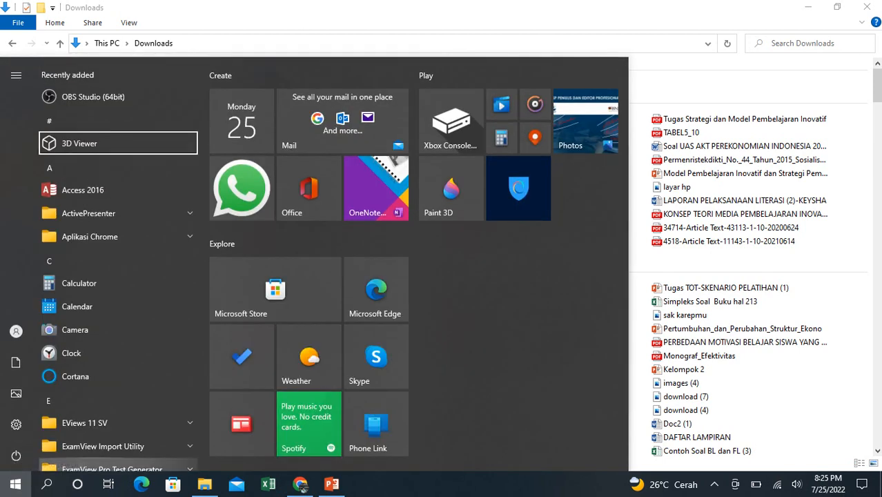
key(Down)
key(Down)
key(Down)
key(Down)
key(Down)
key(Down)
key(Down)
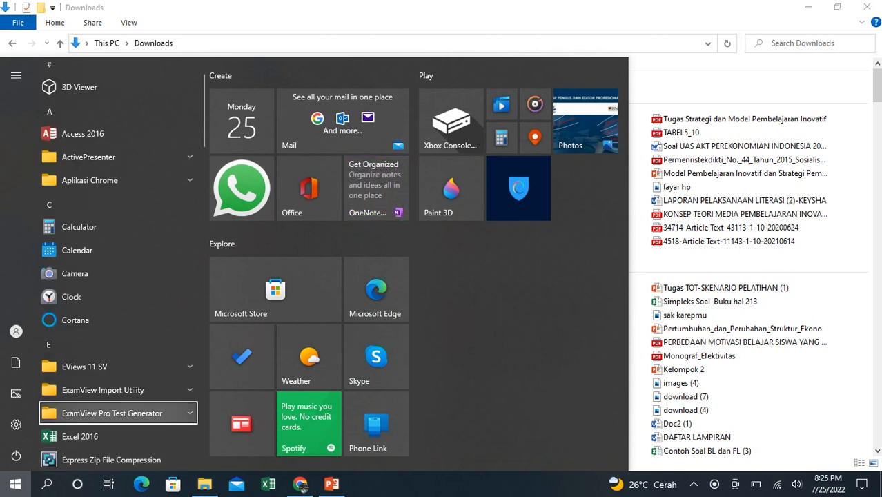
click(119, 413)
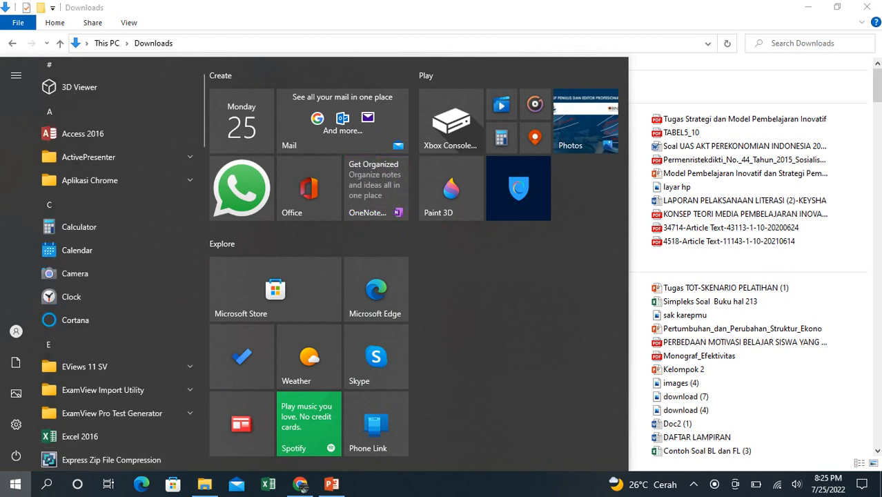
click(188, 413)
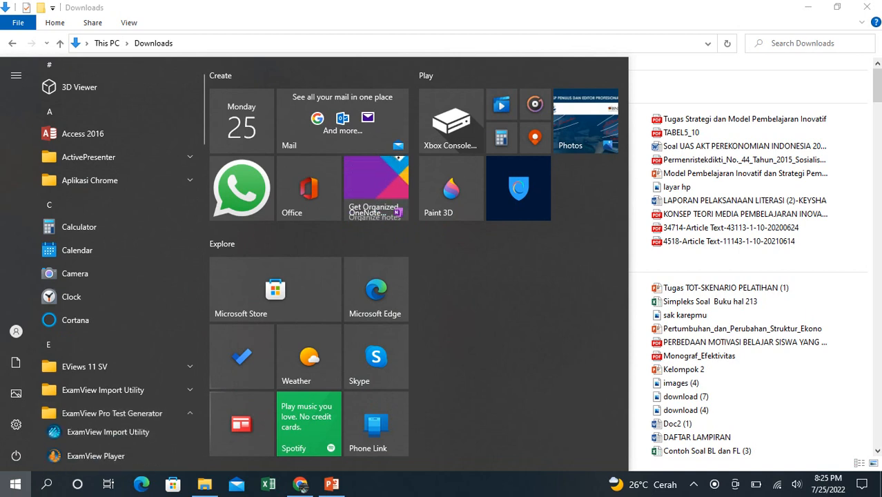
- Launch ExamView Test Generator from the expanded program group
key(Down)
key(Down)
key(Down)
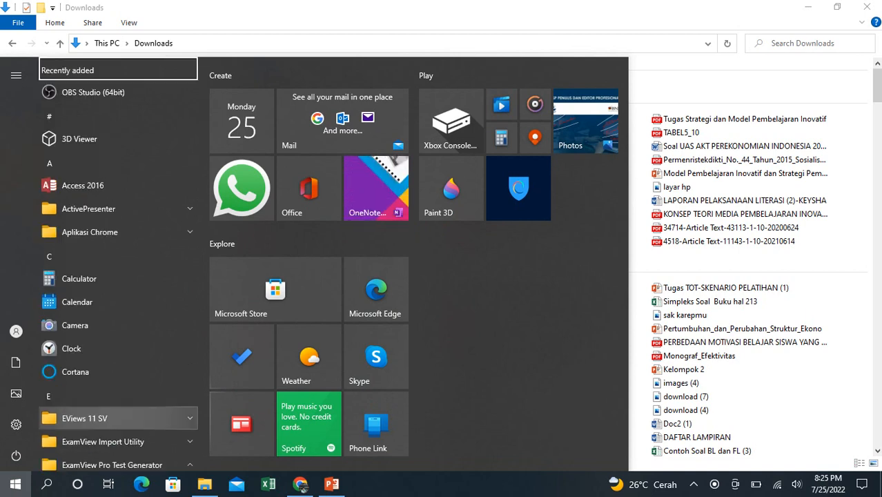
key(Down)
key(Down)
key(Down)
key(Down)
key(Down)
key(Down)
key(Down)
key(Down)
key(Down)
key(Down)
key(Down)
key(Down)
key(Down)
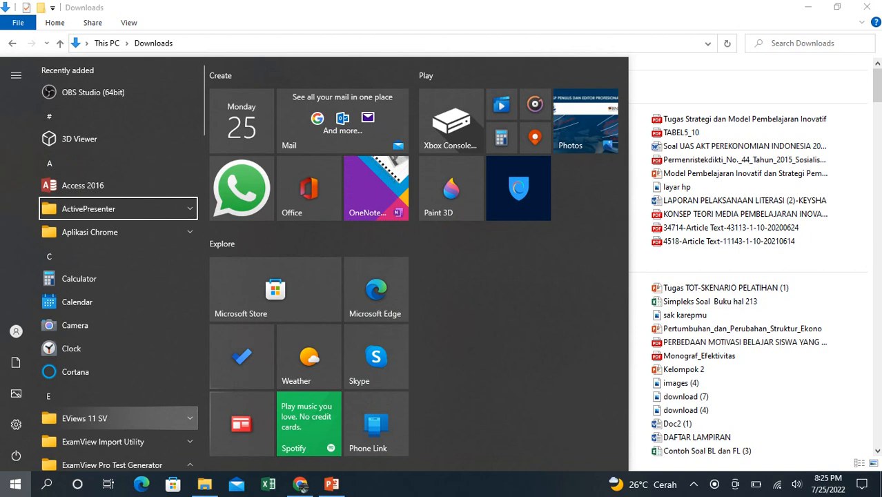
key(Down)
key(Down)
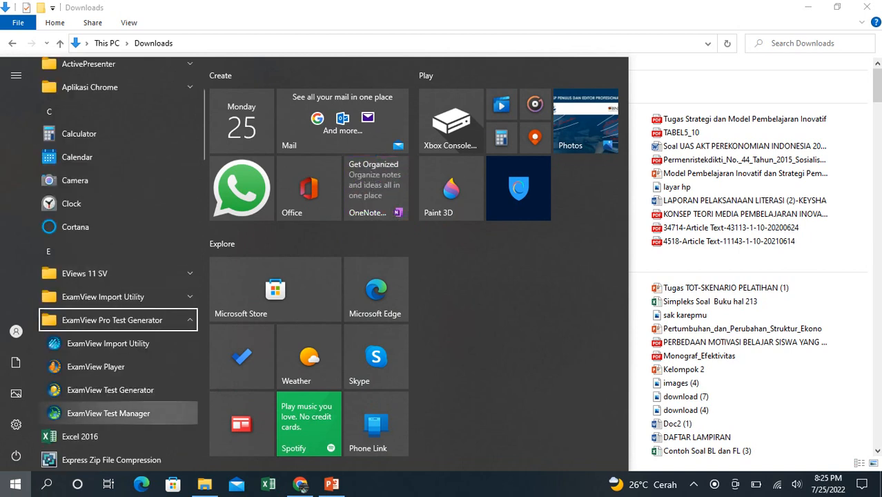
key(Escape)
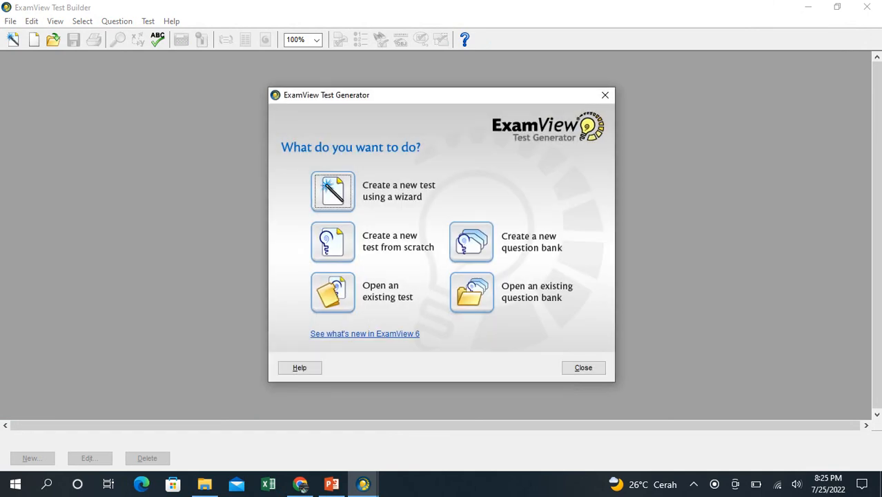
- Open the existing question bank SOAL MATEMATIKA EKONOMI from the Downloads folder, copying its file name before confirming
click(472, 242)
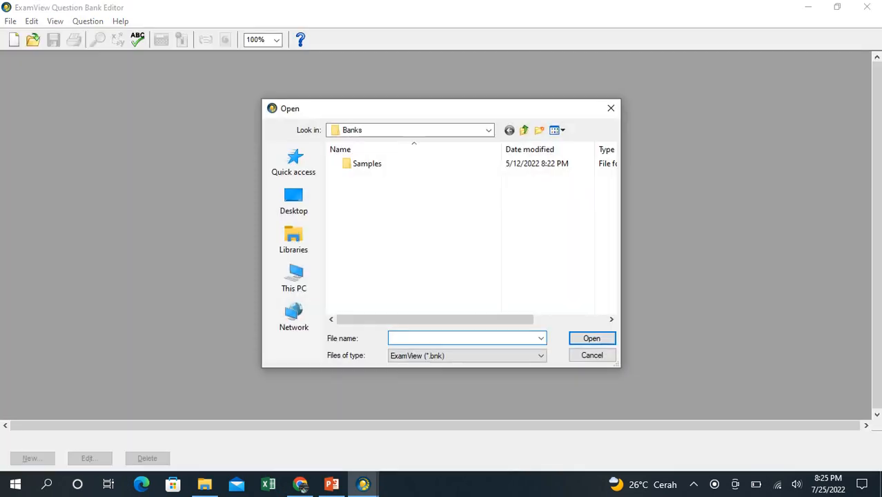
click(489, 130)
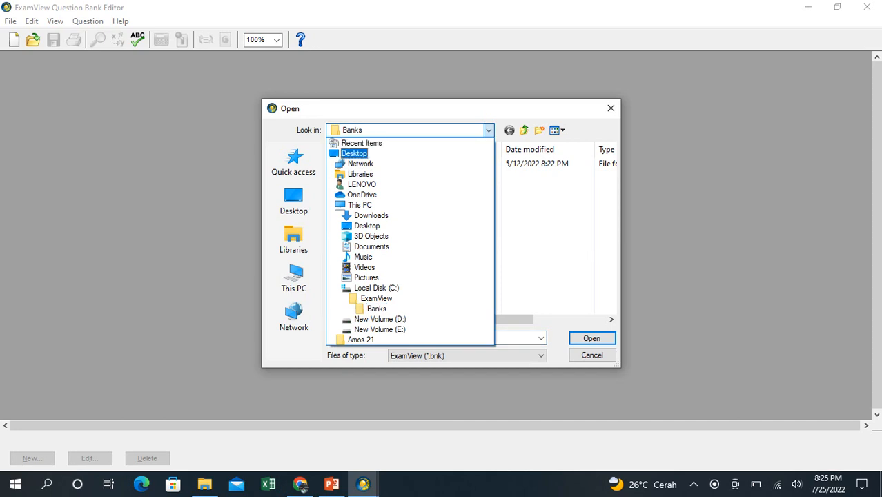
click(372, 216)
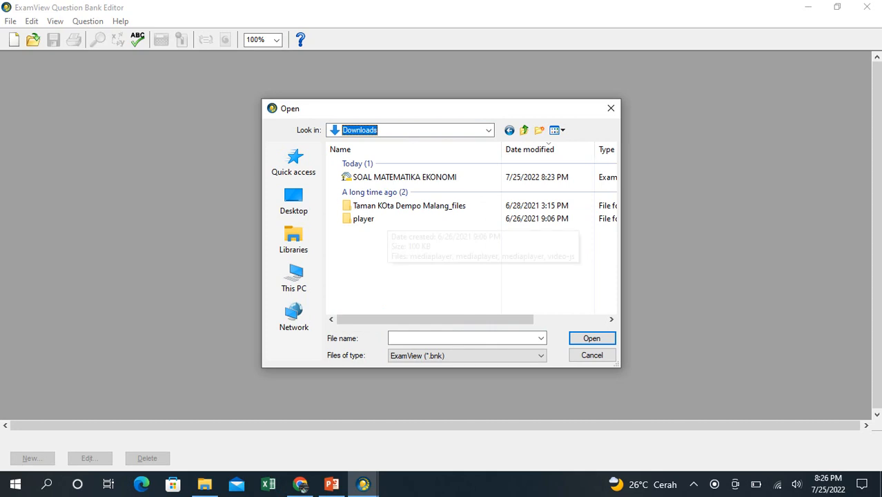
click(405, 177)
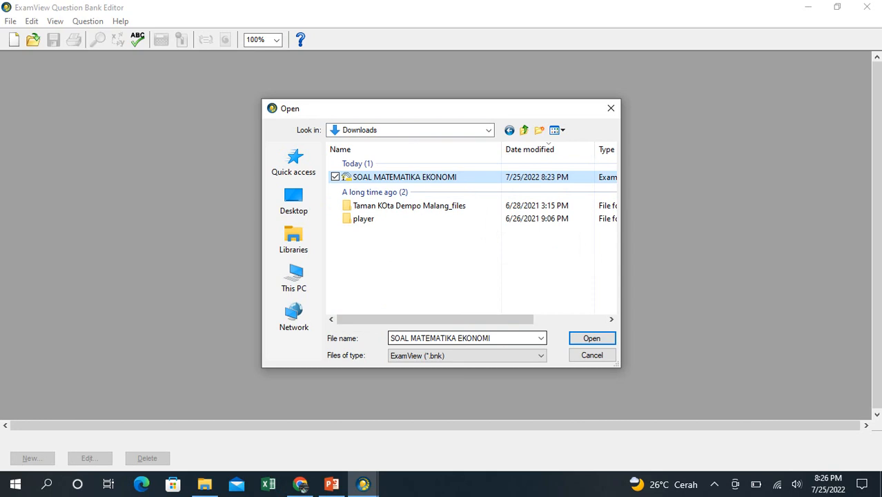
key(Tab)
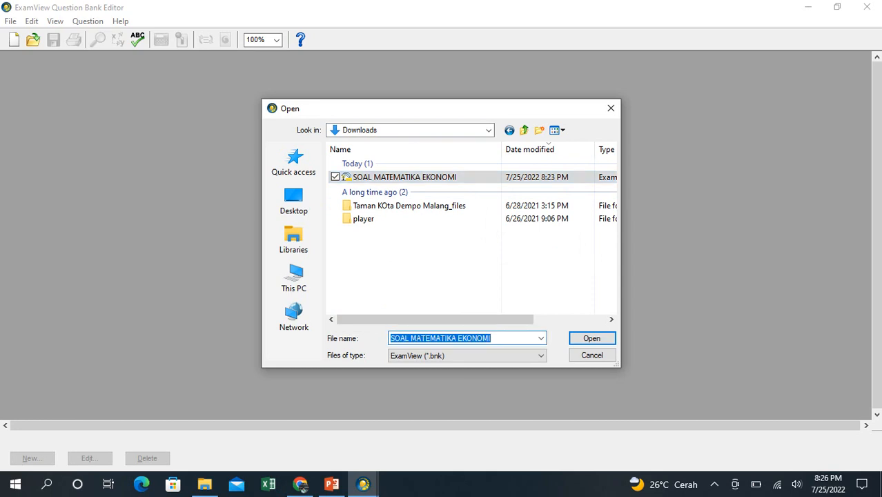
right_click(494, 338)
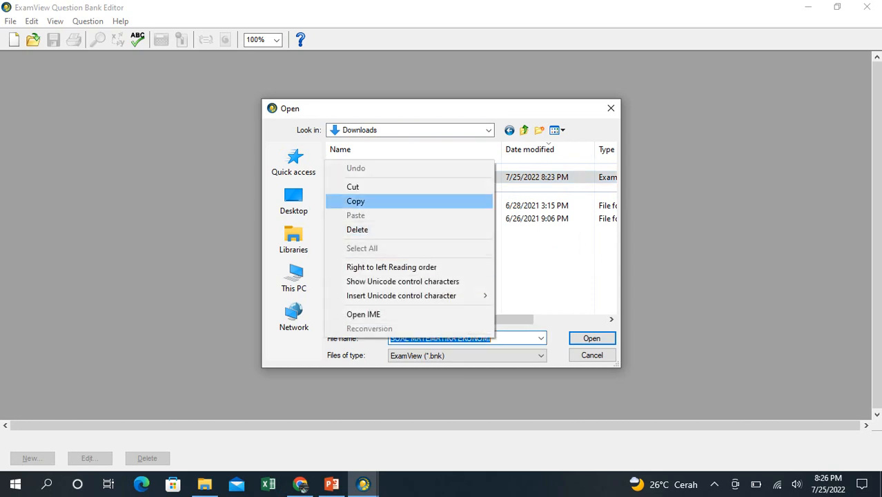
click(355, 201)
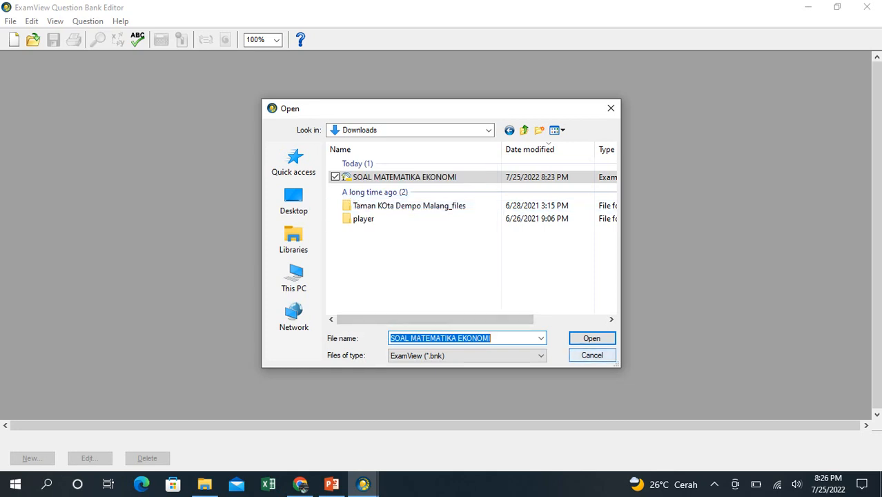
key(Return)
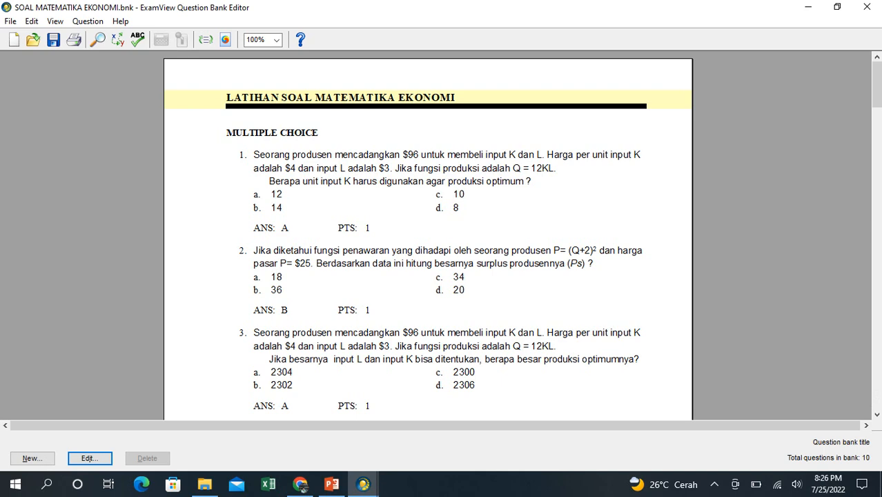
- Try to export the question bank in Blackboard 6.0-7.0 format to Downloads as SOAL MATEMATIKA EKONOMI.bnk, agreeing to replace the existing file
drag(876, 85, 876, 109)
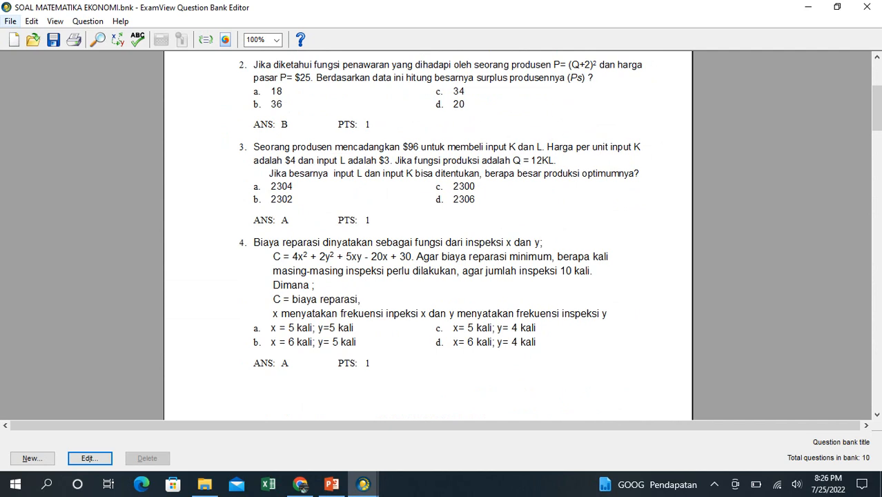
click(10, 21)
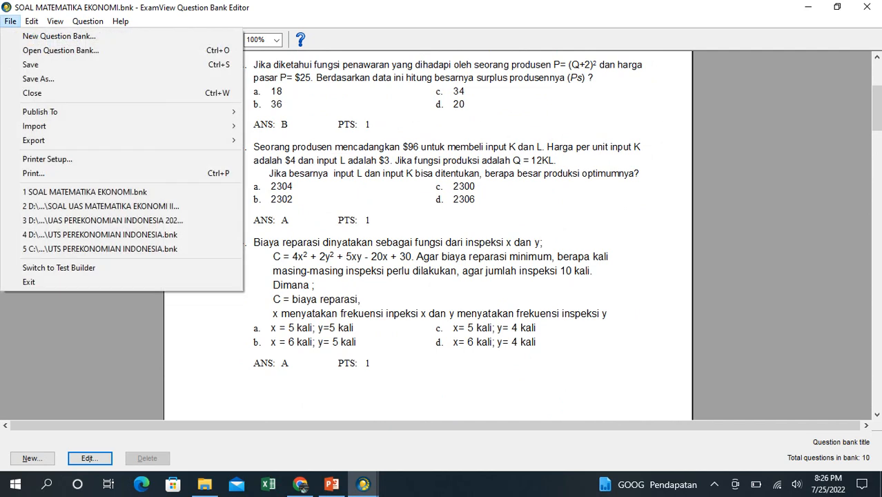
mouse_move(33, 141)
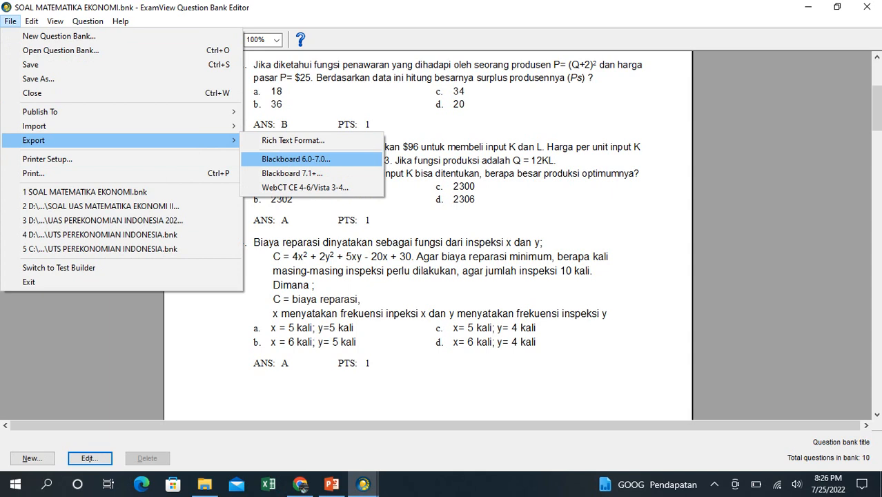
click(296, 159)
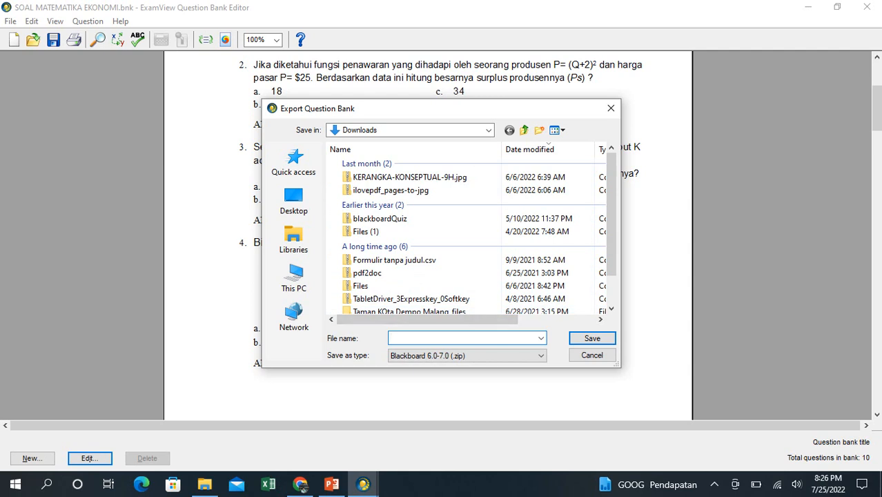
right_click(394, 338)
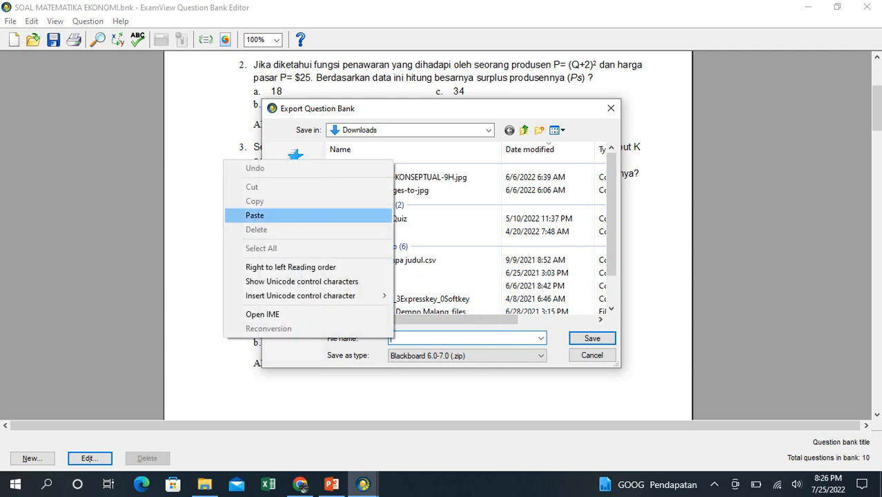
click(276, 215)
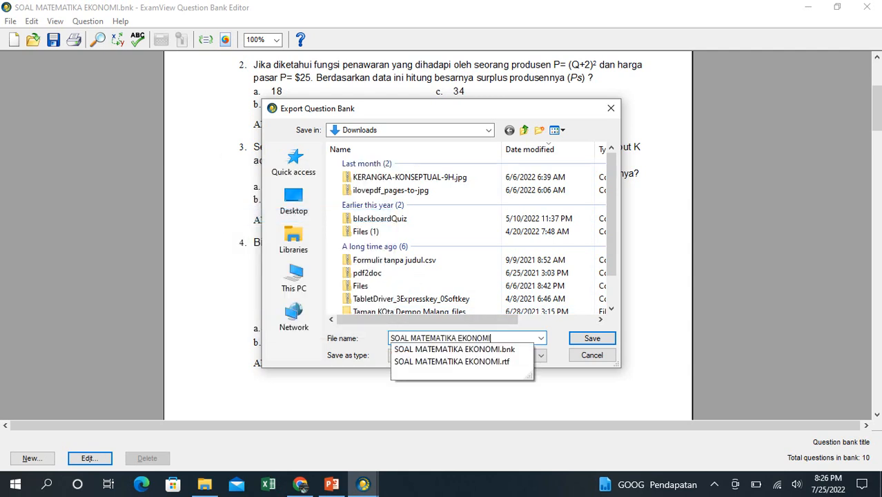
click(454, 350)
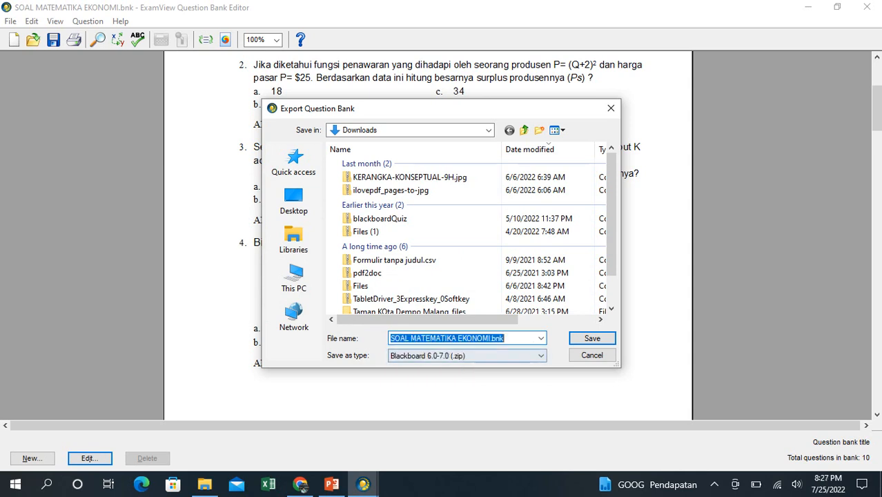
key(Return)
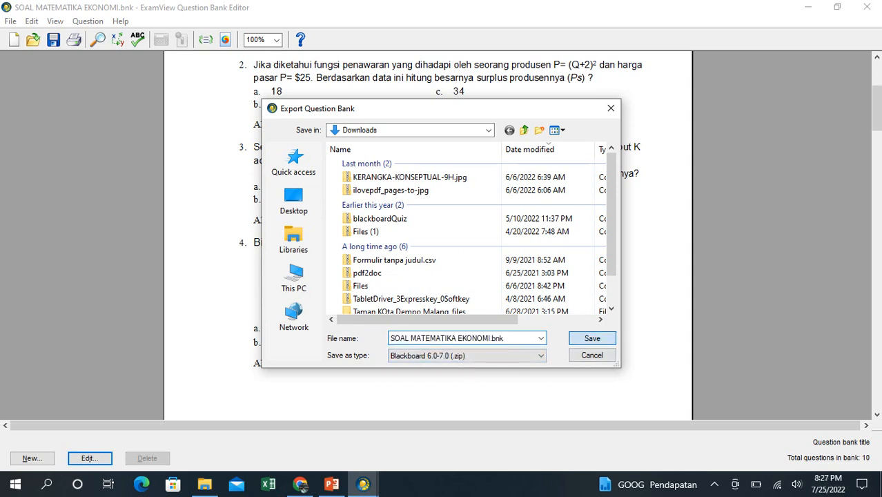
key(Left)
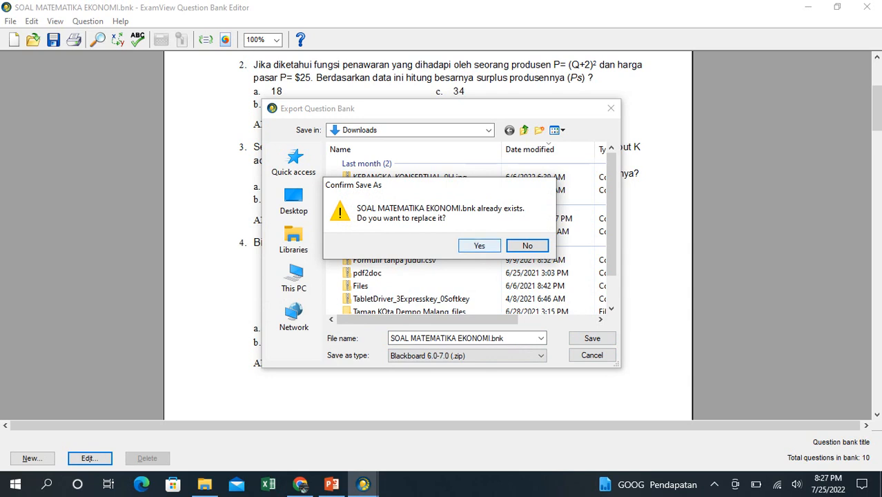
key(Return)
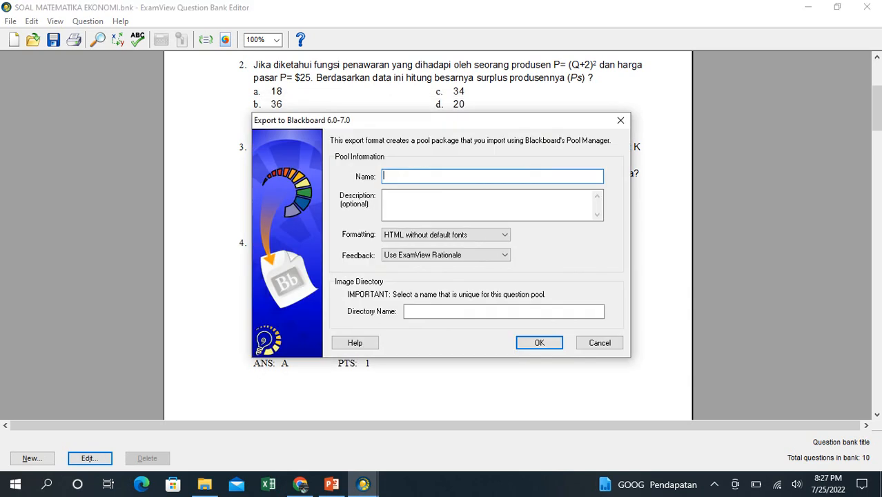
- Enter SOAL MATEMATIKA EKONOMI as the pool name, description and image directory name, and confirm the Blackboard export settings
right_click(385, 176)
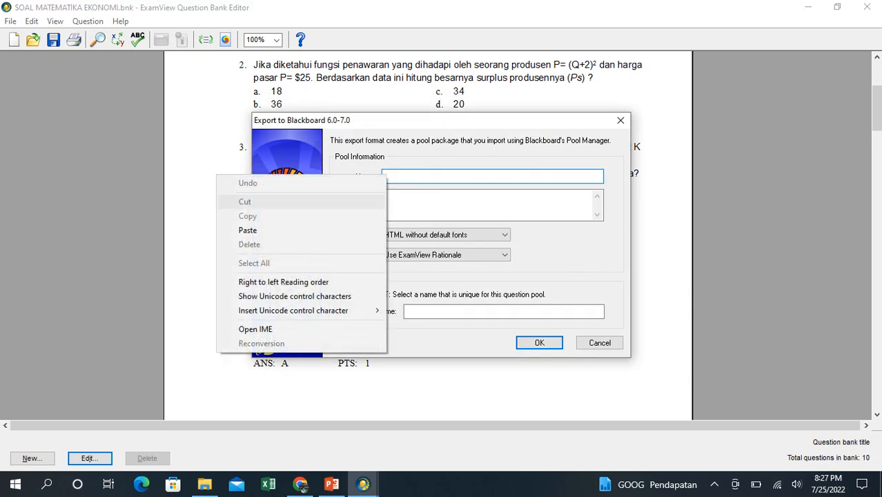
click(359, 230)
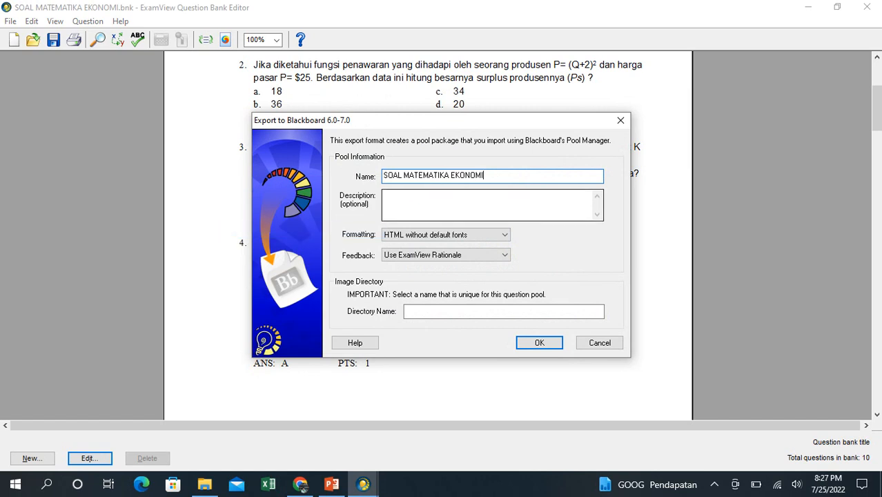
right_click(390, 198)
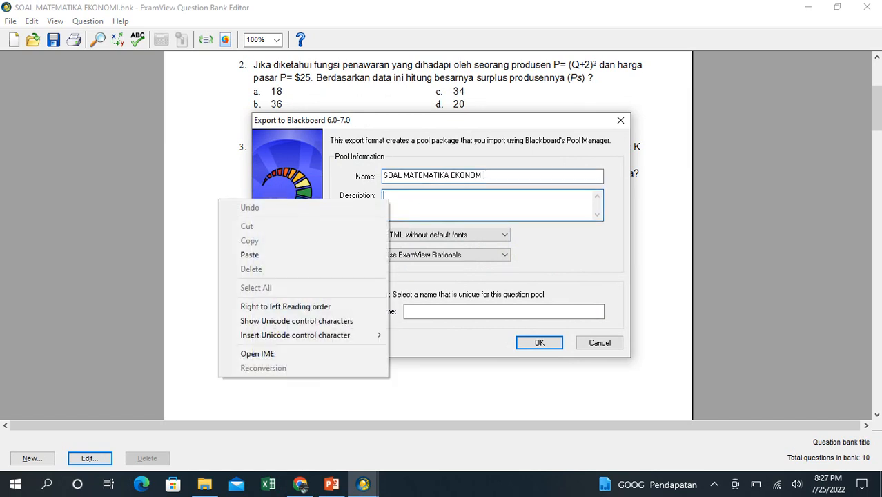
click(276, 252)
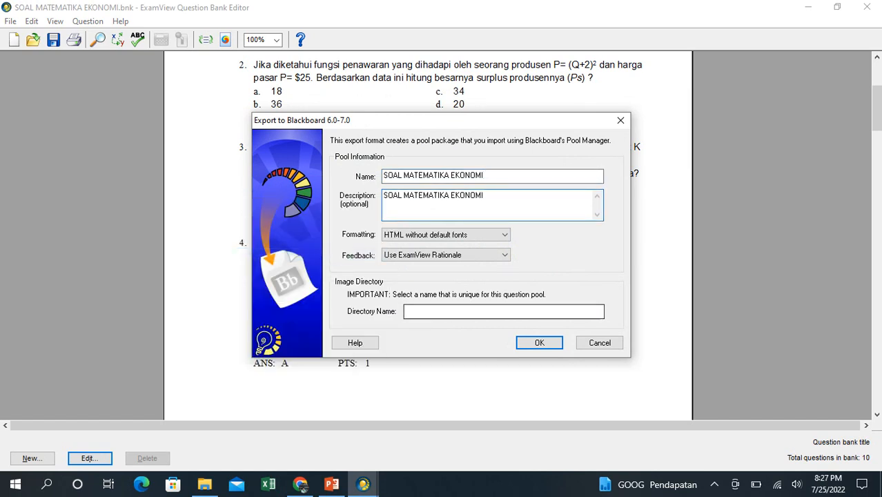
right_click(418, 312)
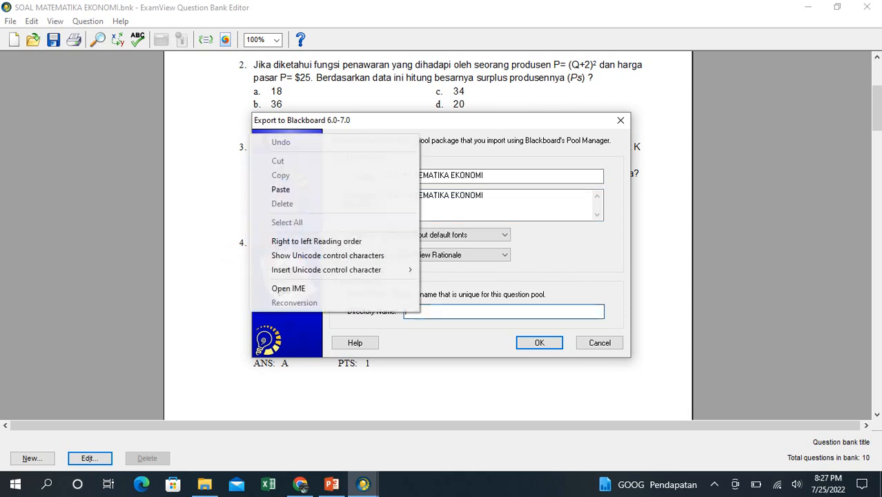
click(280, 189)
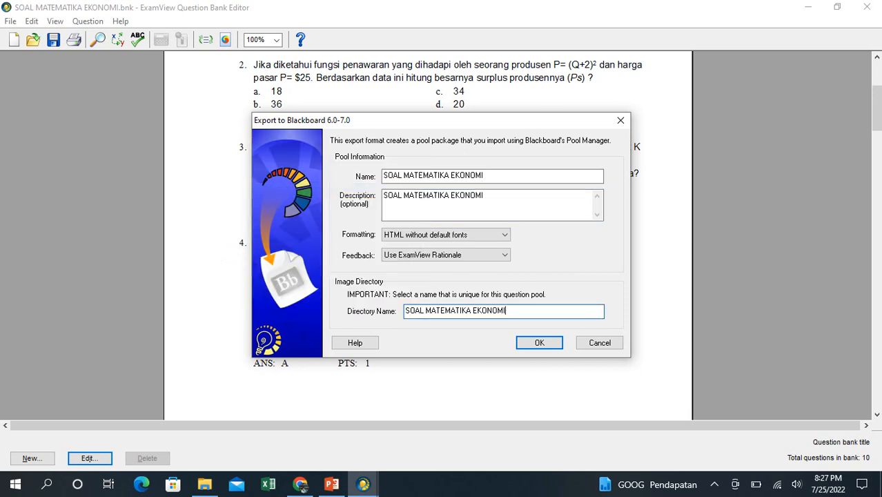
click(539, 343)
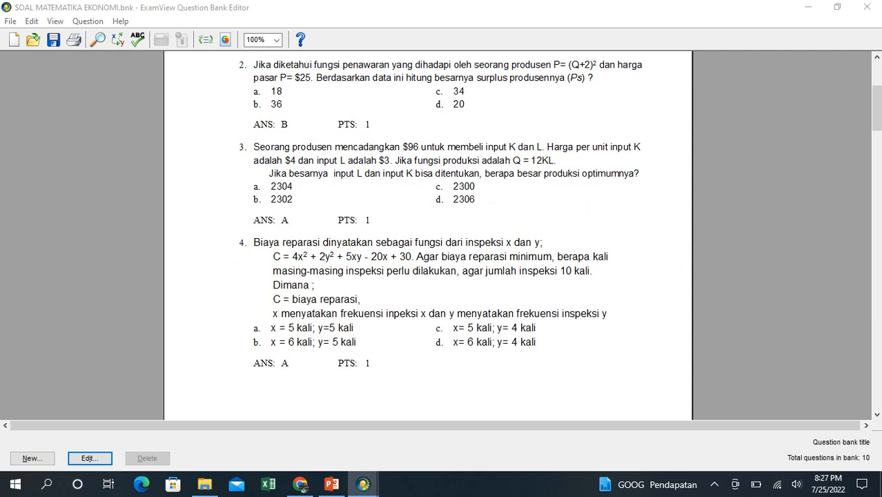
- Retry creating the export ZIP archive, decline further retries, and dismiss the export error
click(476, 287)
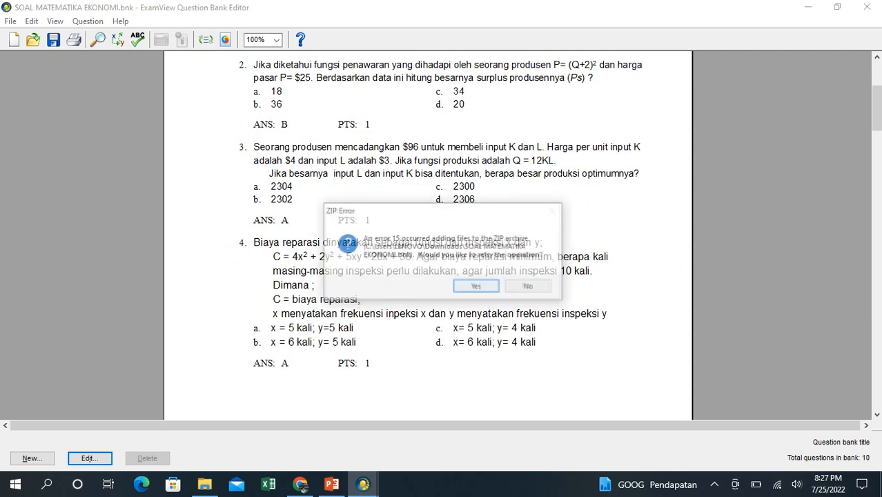
click(477, 287)
click(476, 286)
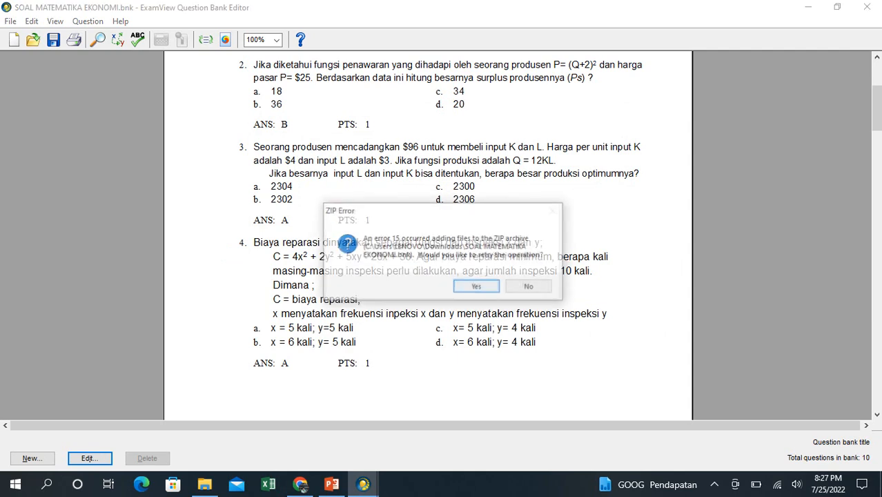
click(528, 287)
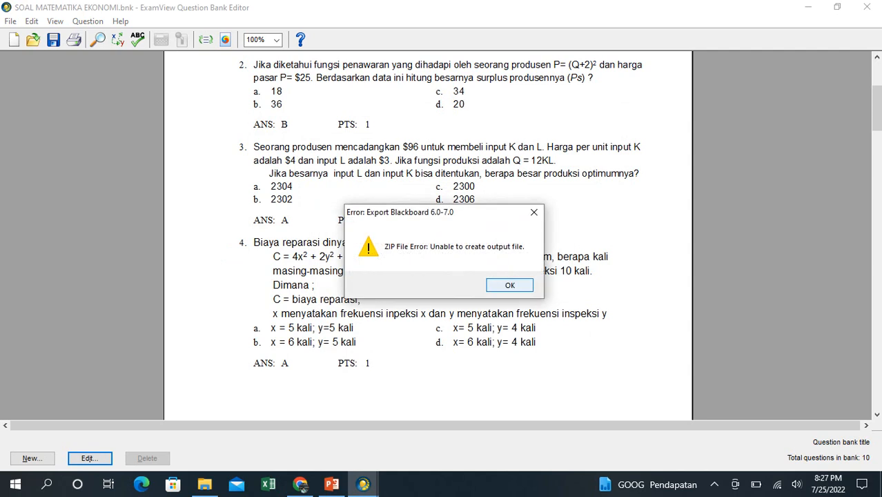
click(515, 285)
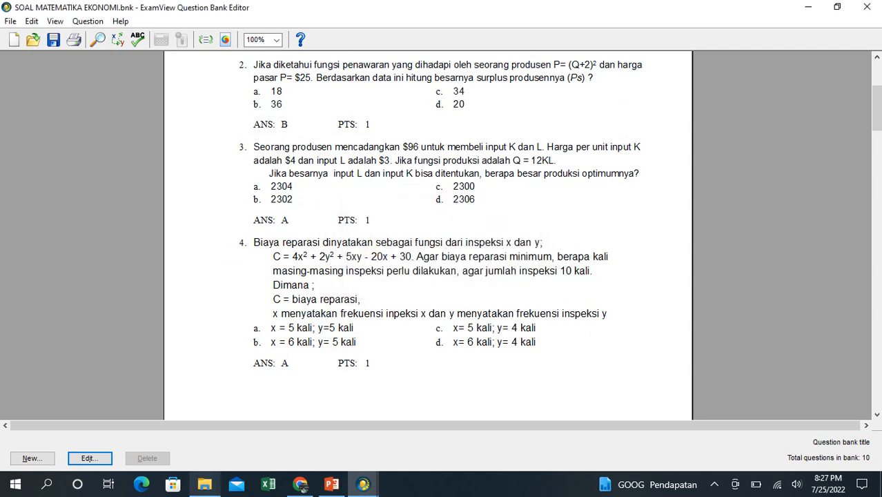
- Check the Downloads folder for the exported file and return to the ExamView Question Bank Editor
click(205, 484)
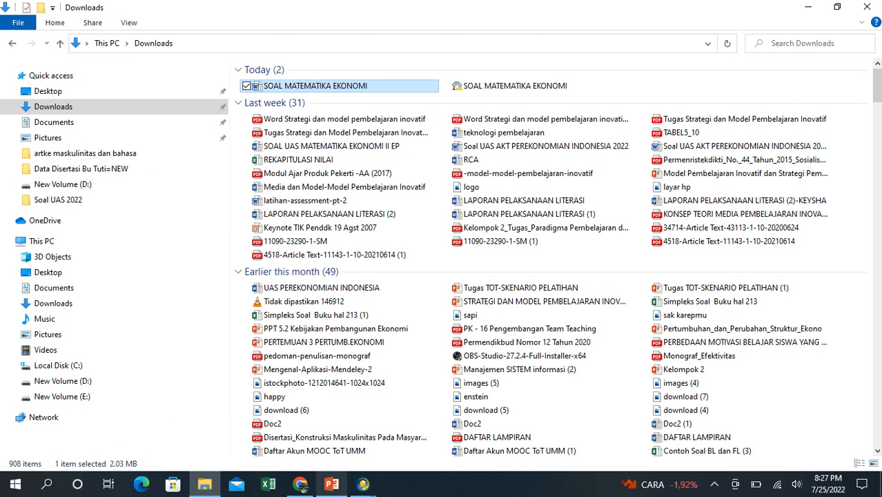
mouse_move(363, 484)
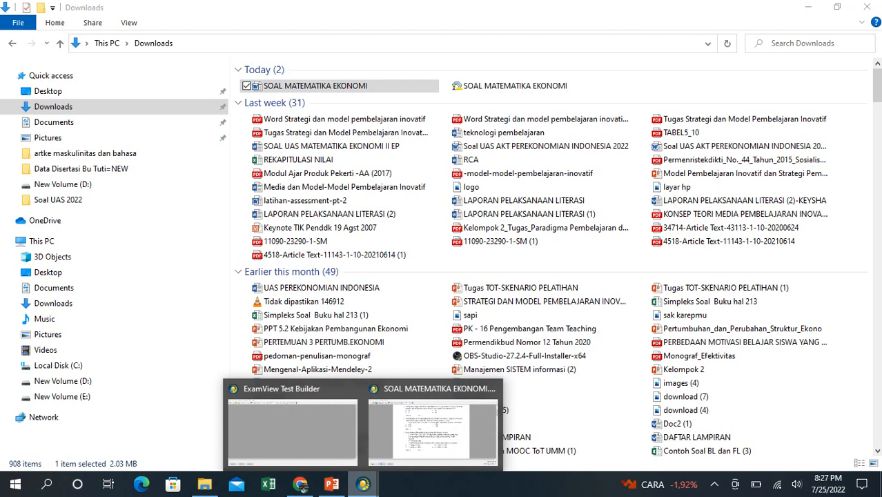
click(431, 431)
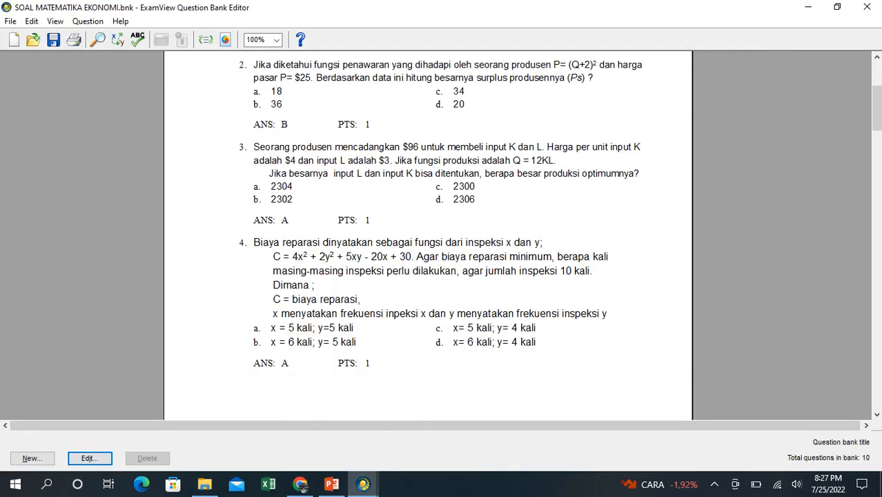
- Start exporting the question bank in Blackboard format again
click(10, 20)
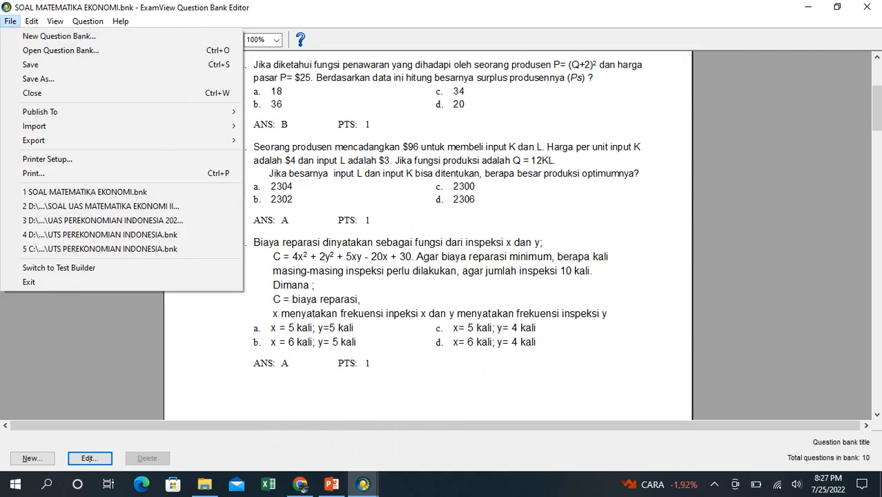
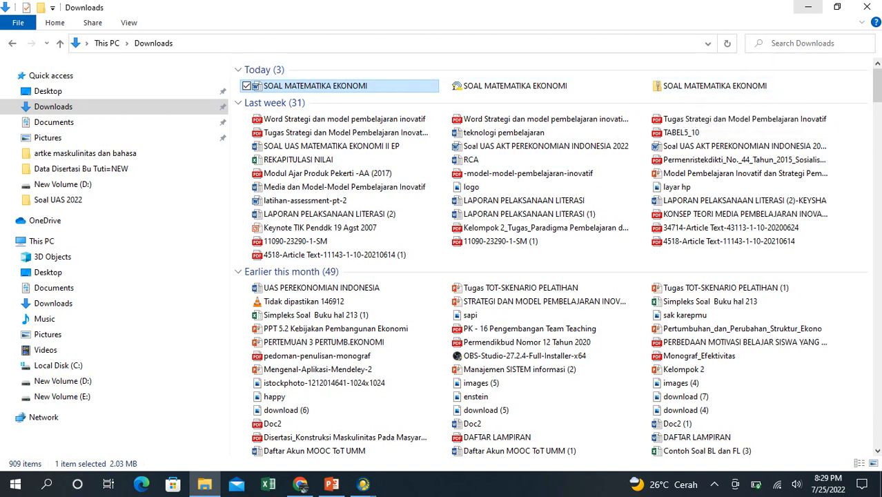
- Minimize the Downloads window and close both the ExamView Question Bank Editor and the Test Builder
click(808, 7)
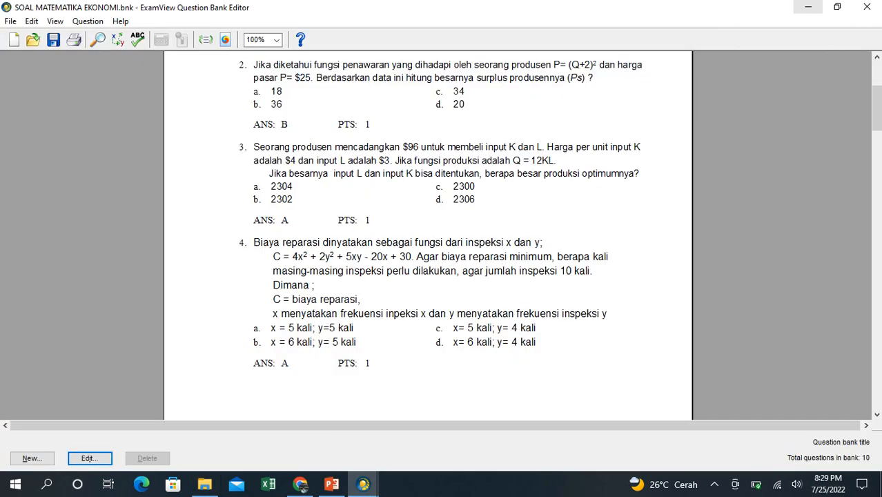
click(867, 7)
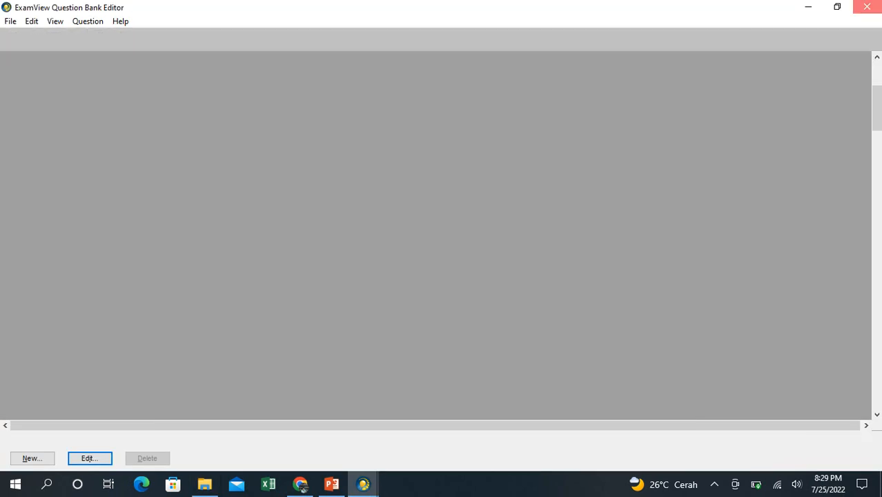
click(867, 7)
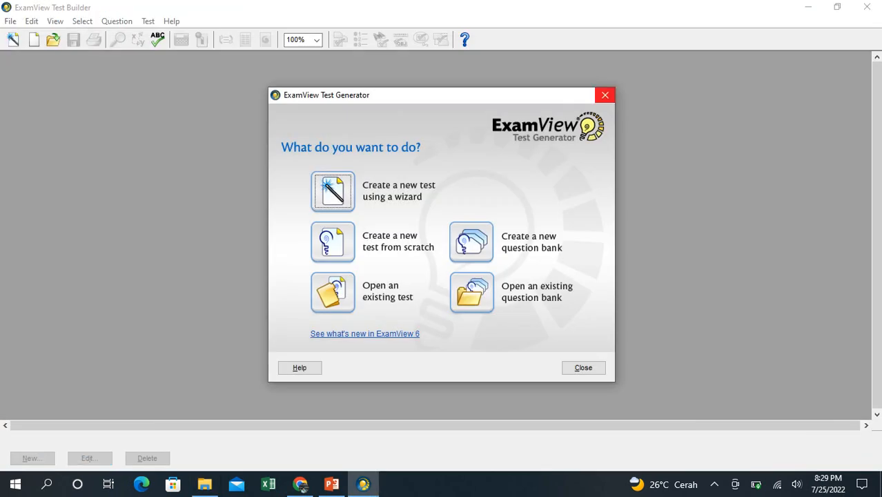
click(605, 94)
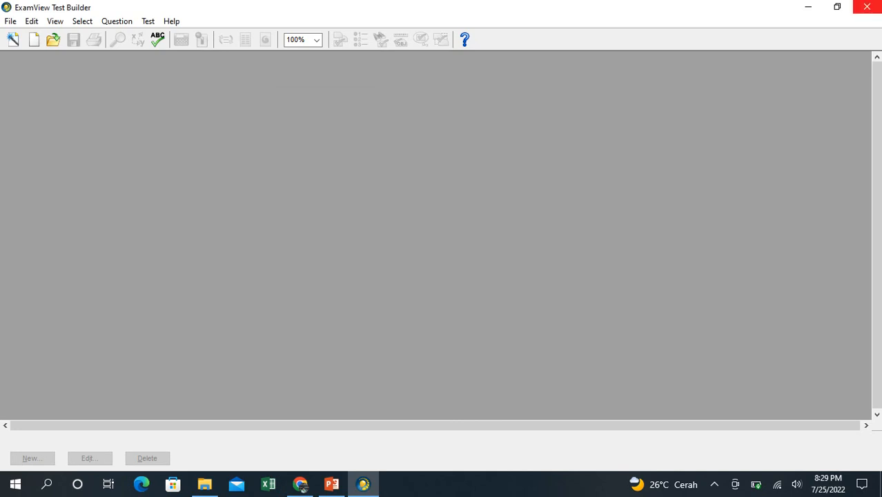
click(867, 7)
- Open Google Chrome with the Orang 1 profile and start a new browser tab
click(23, 222)
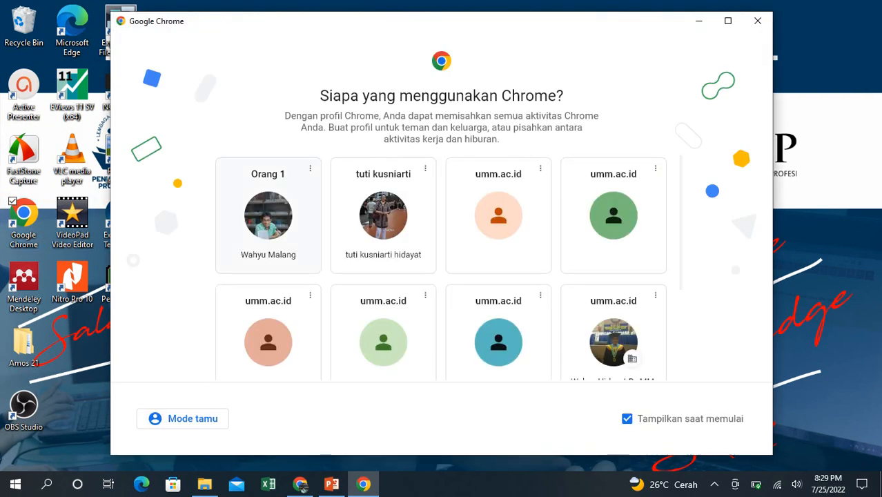
click(269, 224)
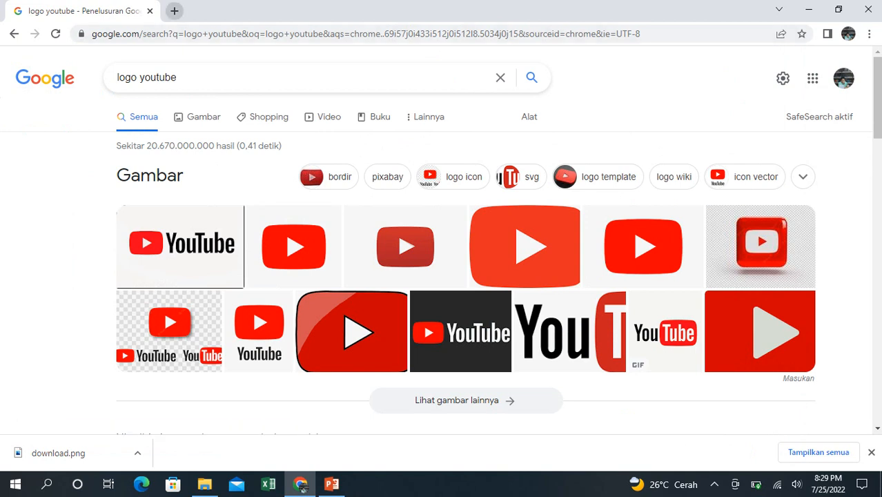
key(ctrl+t)
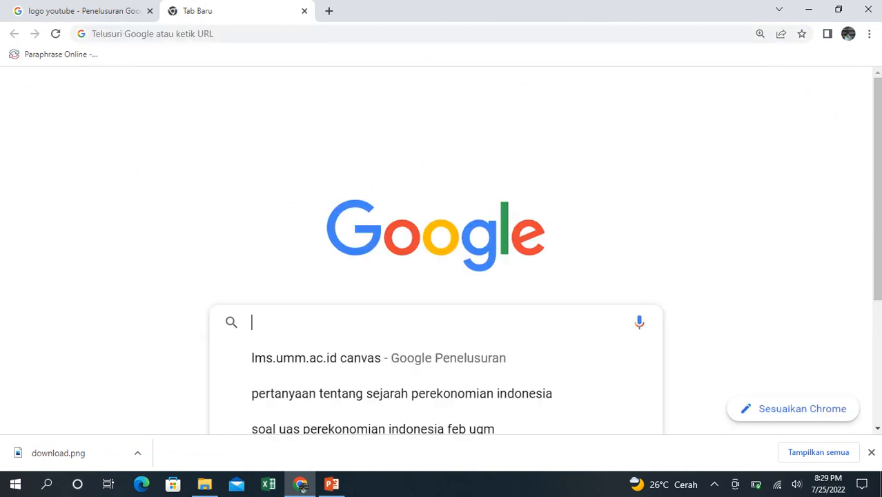
- Go to the lms.umm.ac.id login page and log in to the lecturer's account
text(LMS.umm.ac.id canvas)
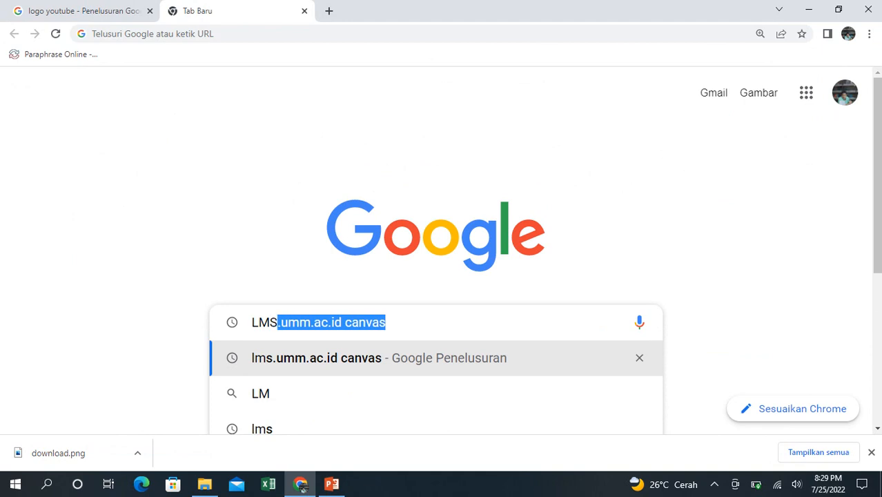
key(Return)
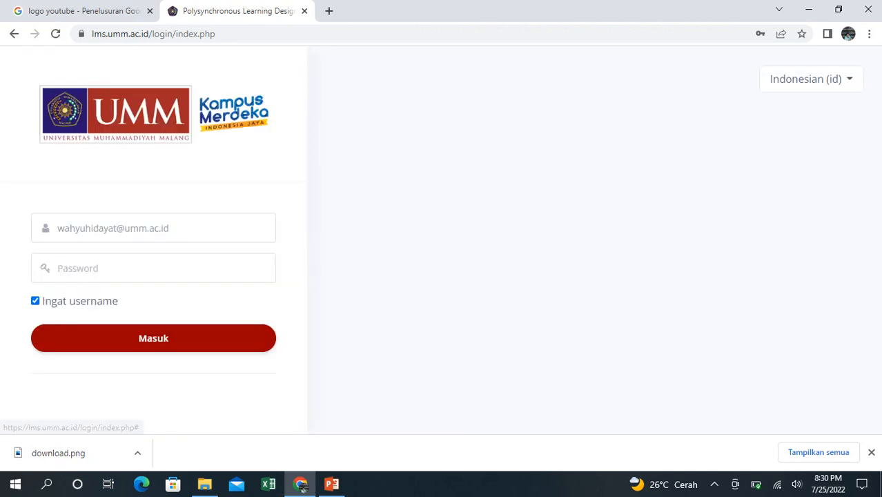
key(Return)
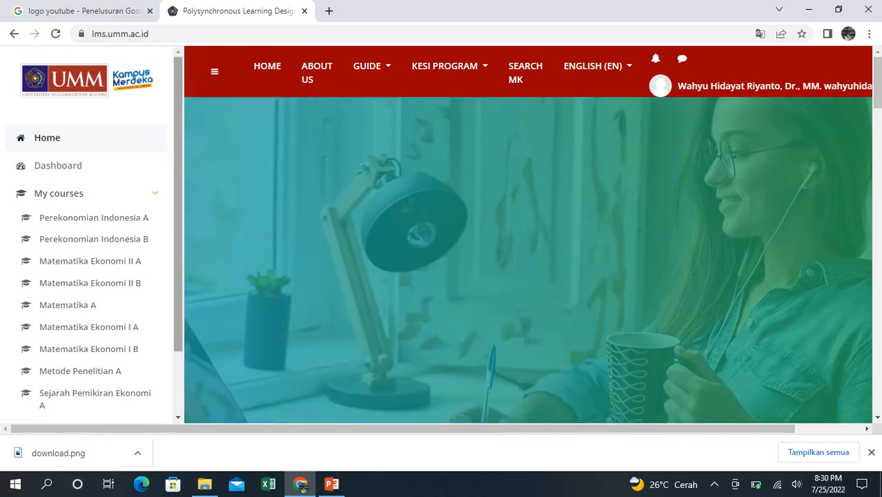
- Open the Matematika Ekonomi I B course and turn on editing mode
drag(178, 276, 178, 296)
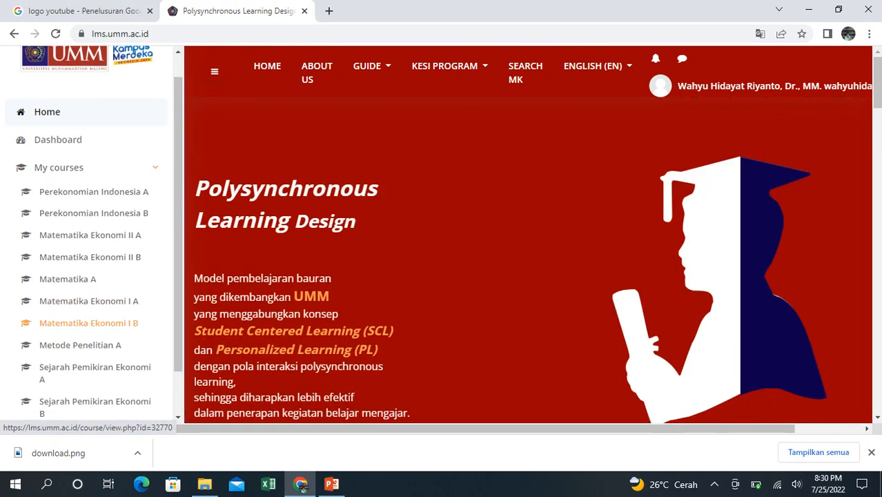
click(88, 323)
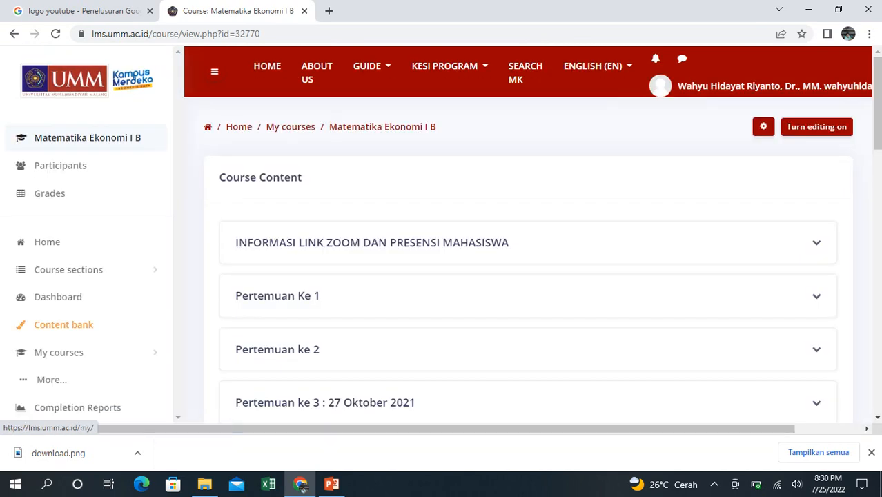
scroll(58, 297, down, 1)
scroll(528, 234, down, 1)
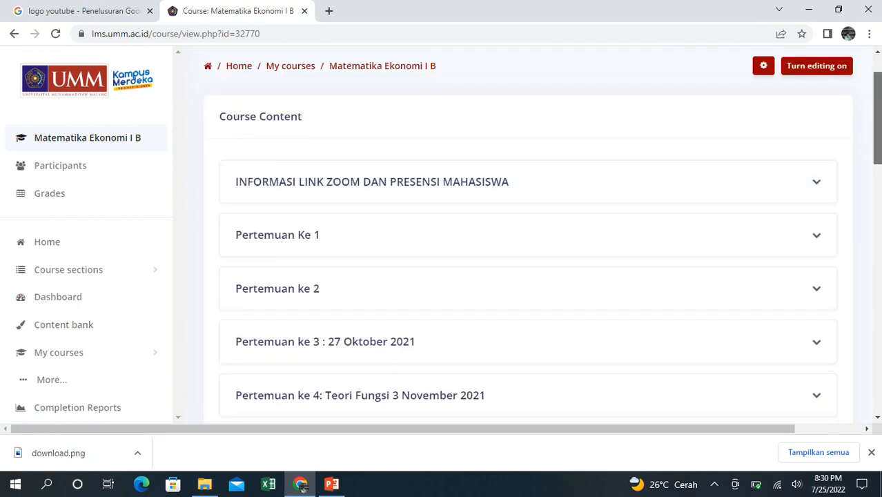
scroll(528, 235, up, 1)
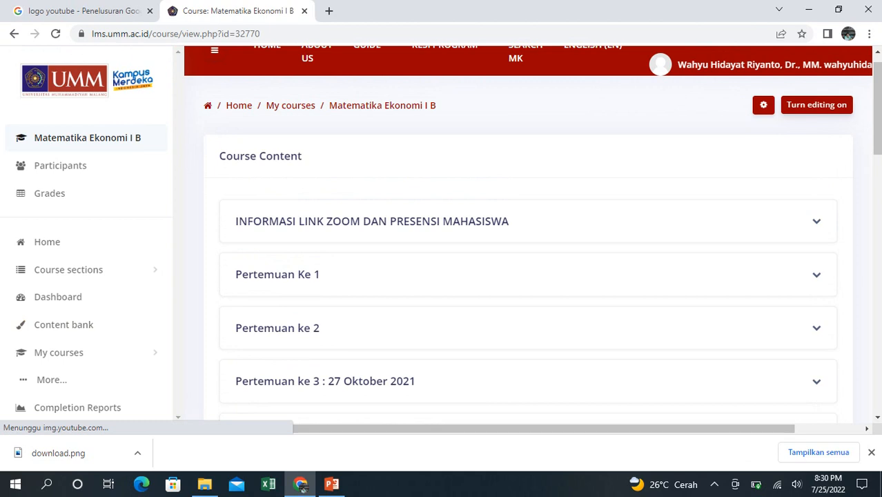
click(817, 105)
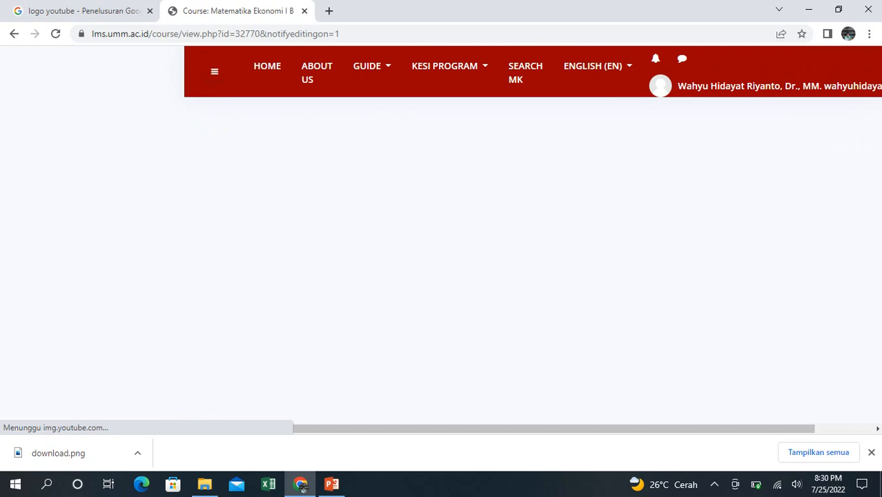
- Add a new topic after Pertemuan ke 16, give it the custom section name SOAL LATIHAN, and save the changes
scroll(528, 235, down, 13)
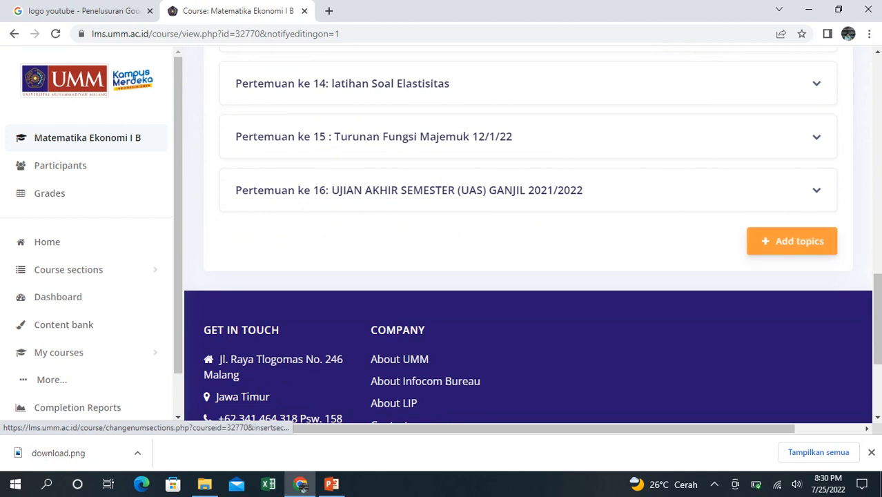
click(791, 242)
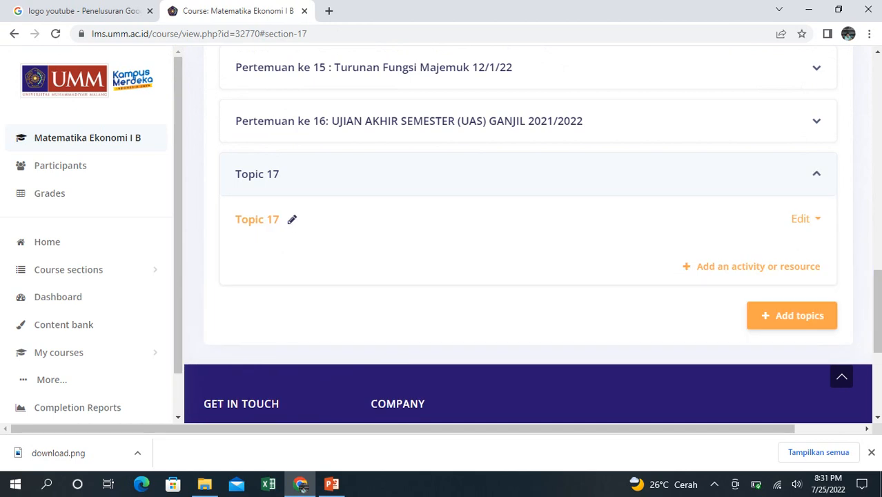
click(801, 219)
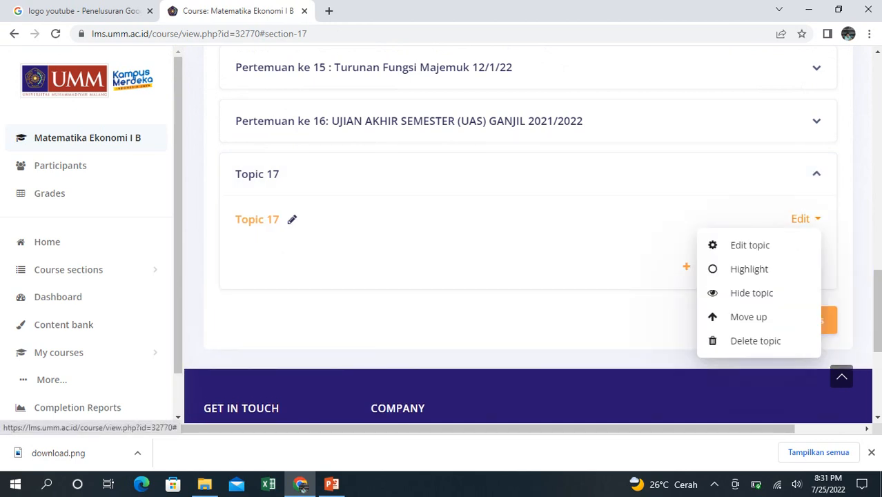
click(751, 246)
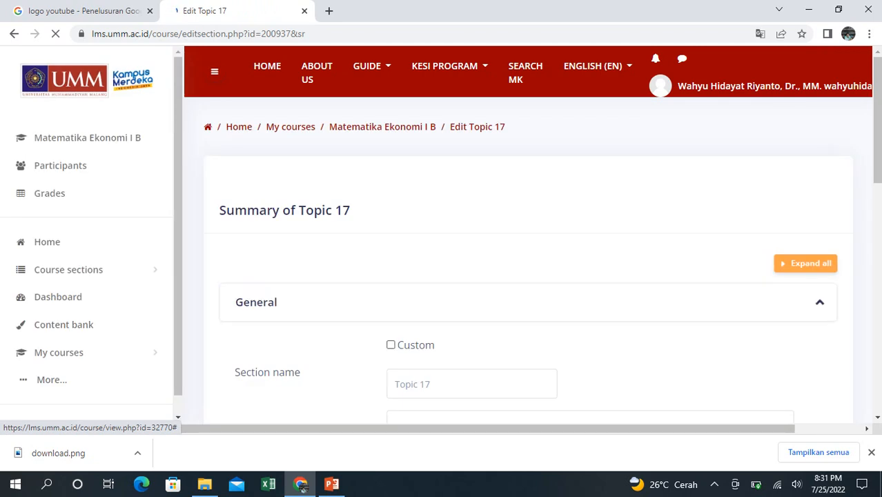
click(391, 345)
key(Tab)
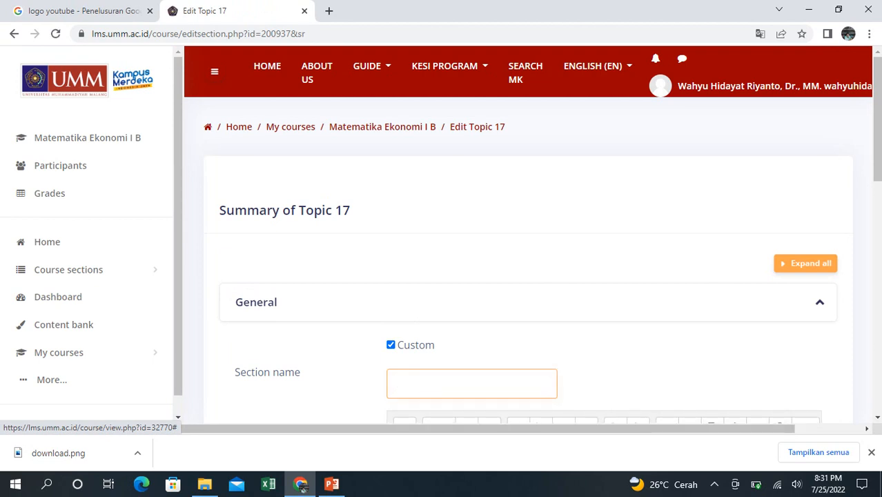
text(SOAL LATIHAN)
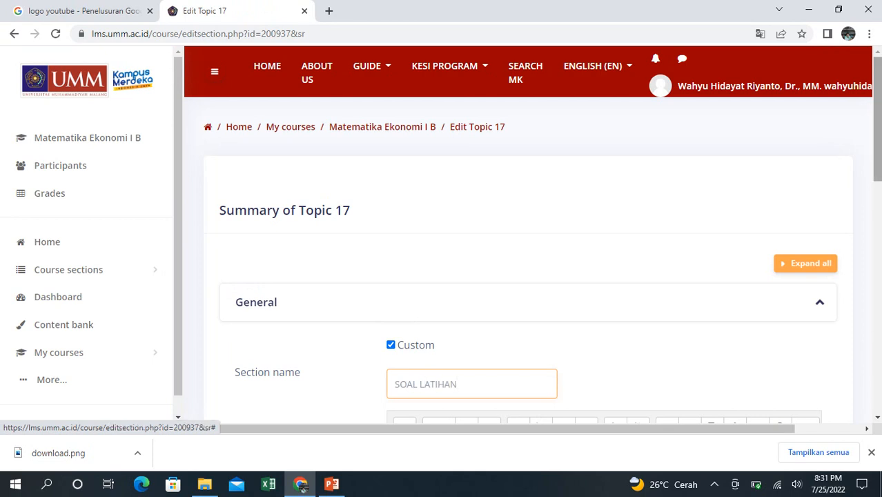
scroll(434, 248, down, 10)
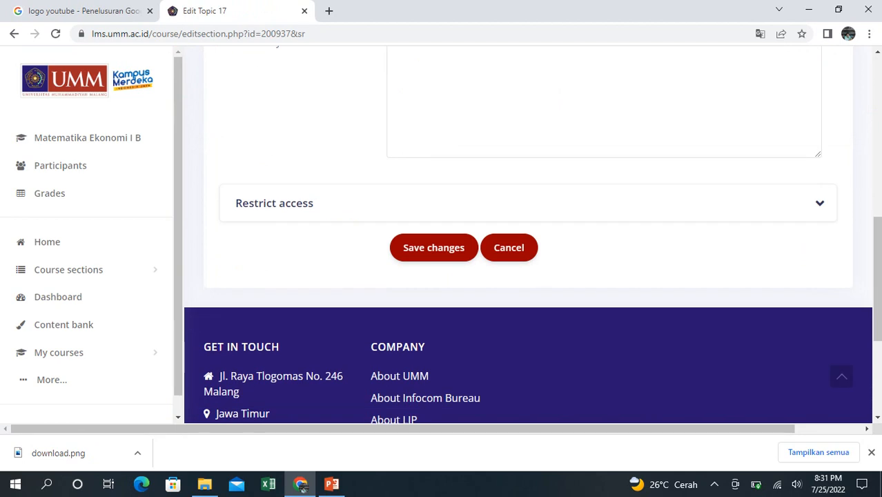
click(434, 247)
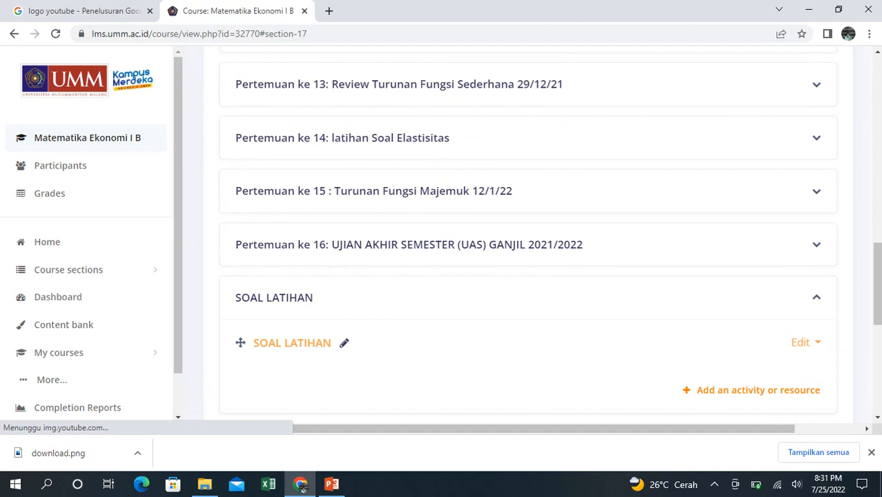
- Add a new Quiz activity to the SOAL LATIHAN topic
click(758, 390)
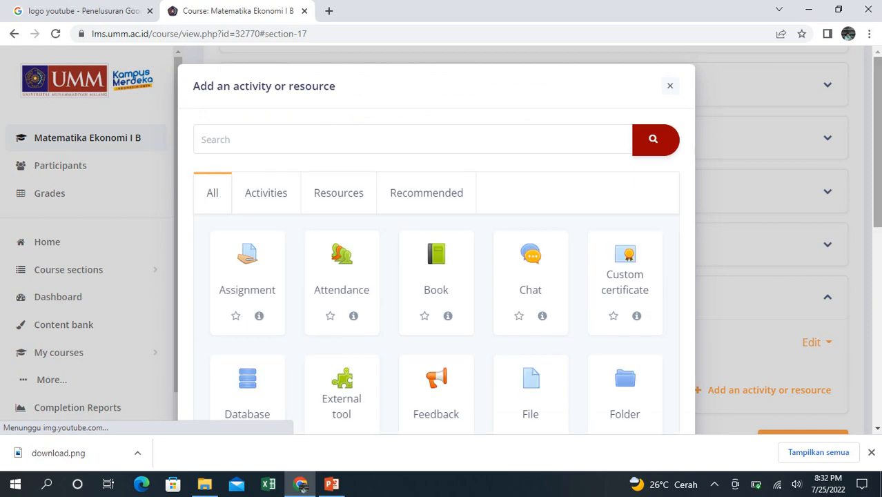
scroll(622, 356, down, 5)
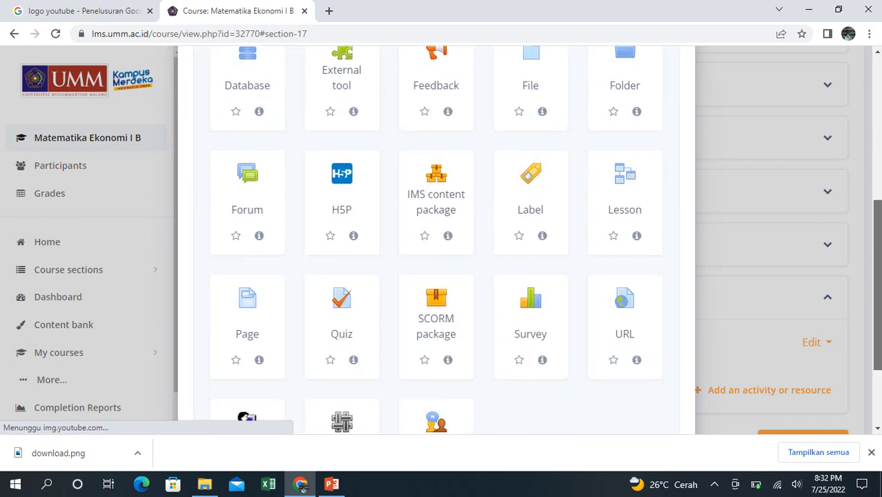
click(342, 321)
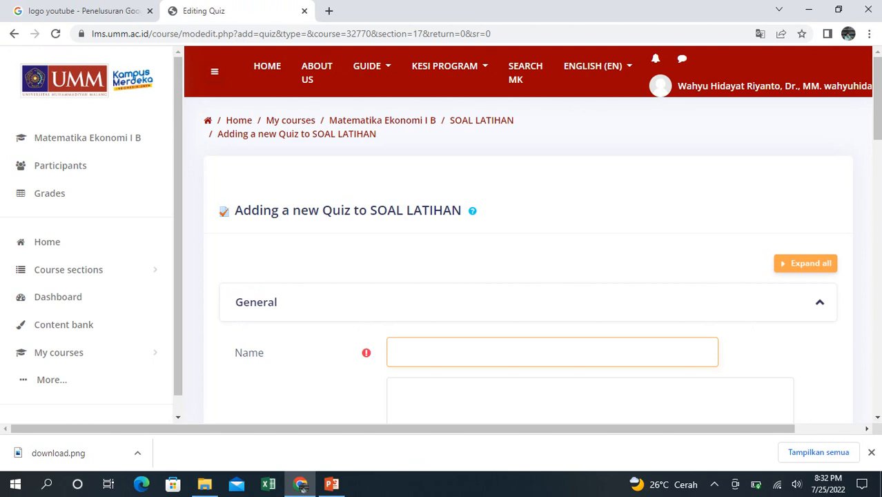
- Name the quiz SOAL LATIHAN KE 3 and set its description to display on the course page
scroll(528, 351, down, 5)
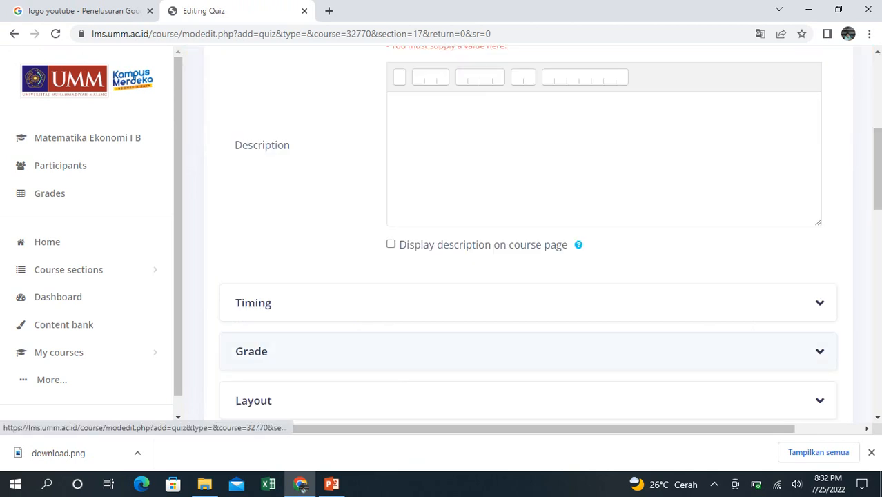
scroll(528, 351, up, 5)
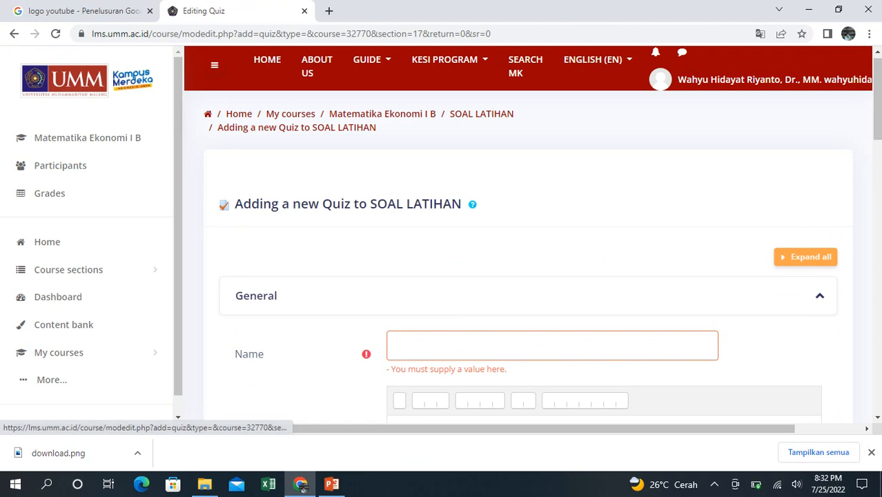
text(s)
key(BackSpace)
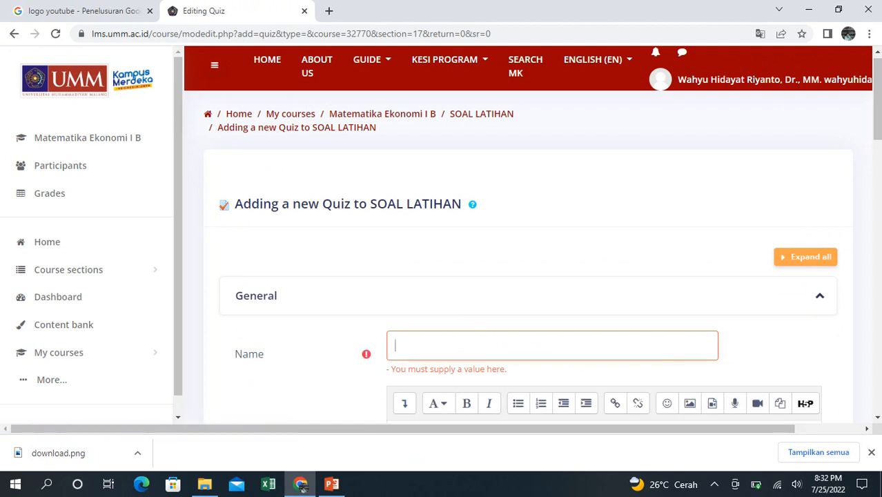
text(SOAL LATIAH)
key(BackSpace)
key(BackSpace)
text(HAN KE 3)
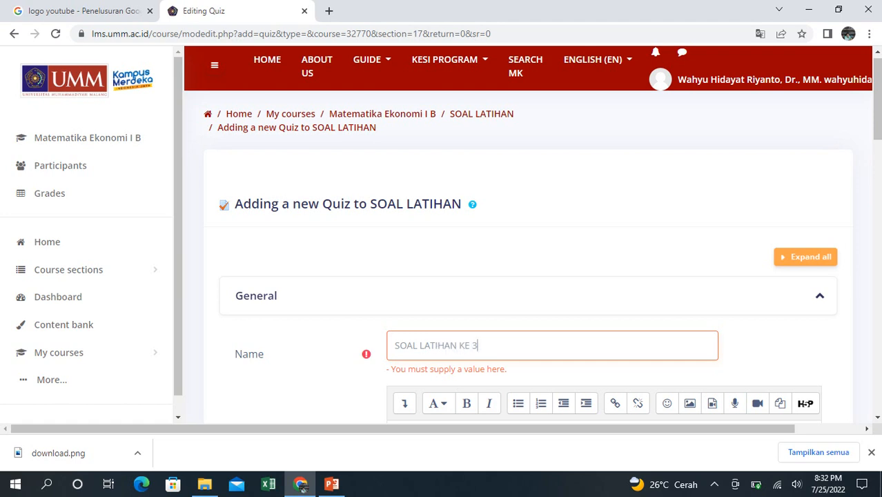
drag(877, 100, 877, 151)
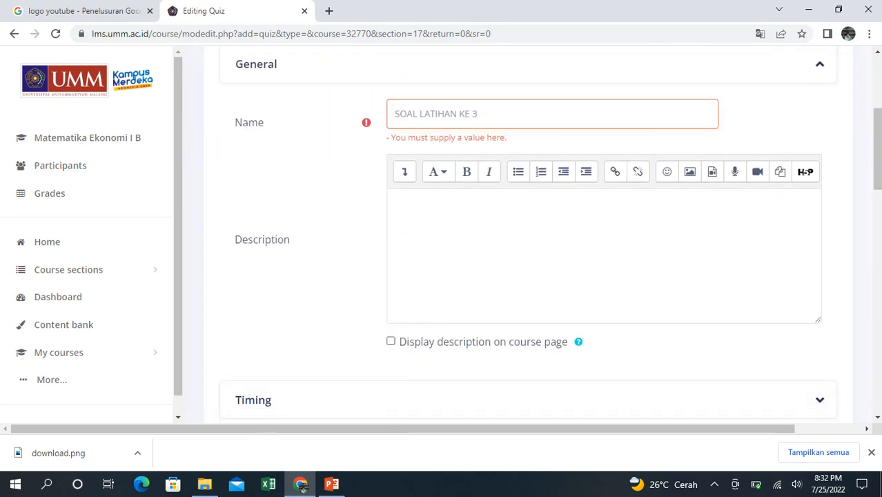
click(391, 325)
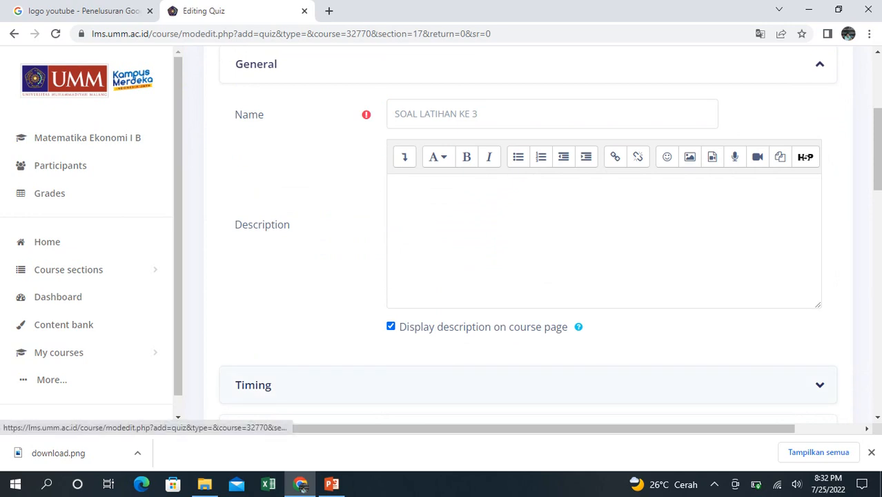
- Enable the open and close dates in the quiz's timing settings
click(254, 385)
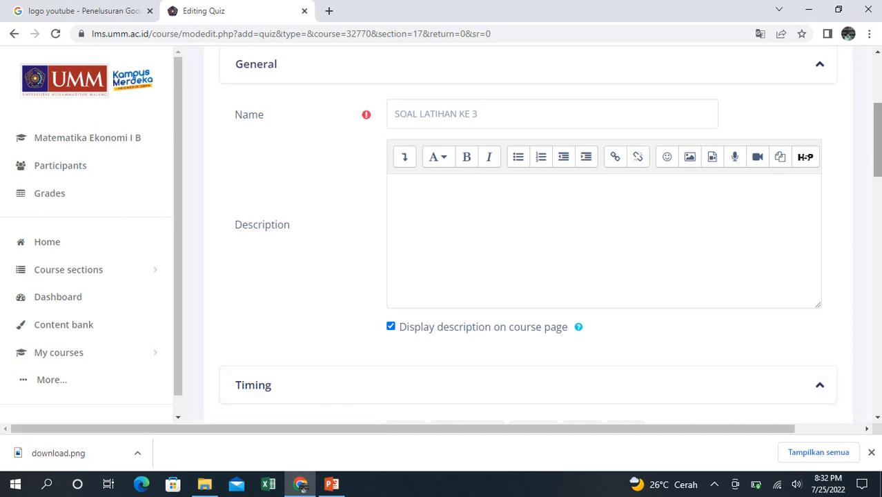
scroll(528, 235, down, 2)
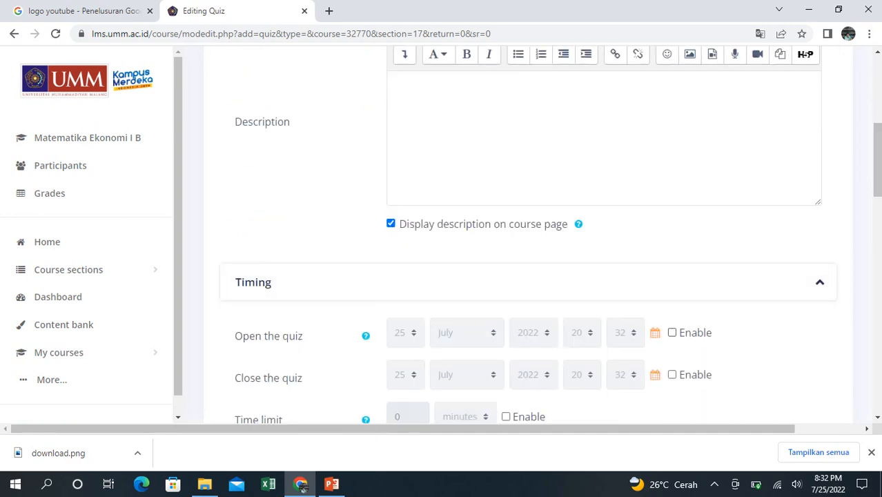
click(671, 332)
click(671, 374)
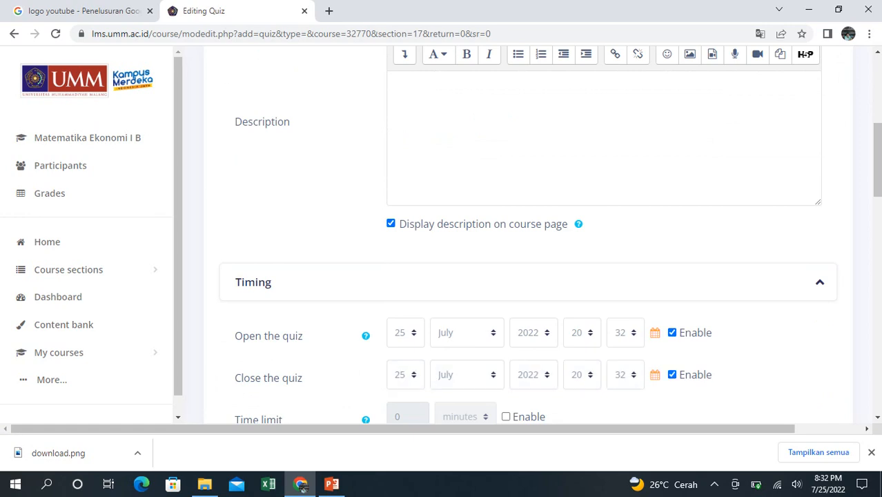
- Set the quiz's opening date and time to 30 July 2022 at 09:00
click(405, 332)
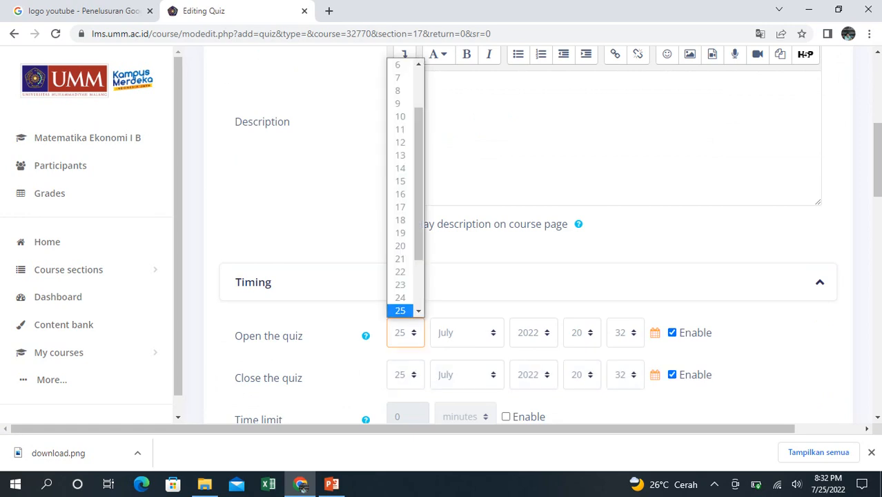
key(Down)
key(Down)
key(Down)
key(Down)
key(Down)
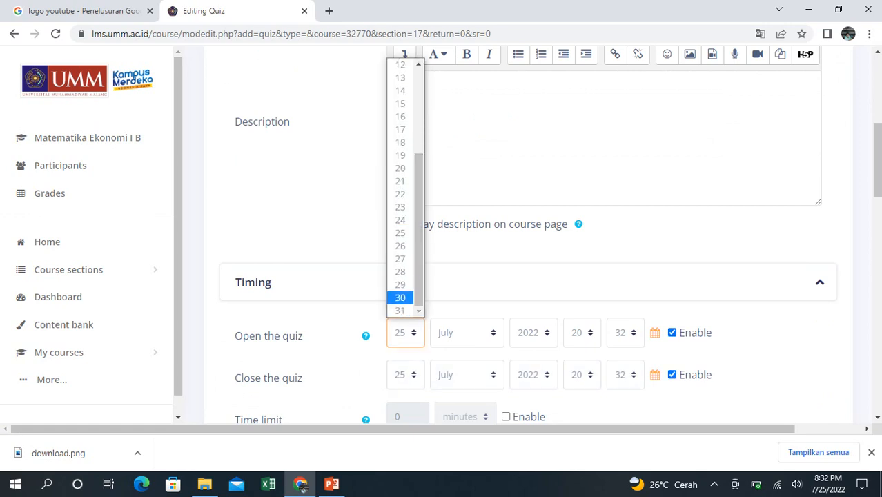
key(Return)
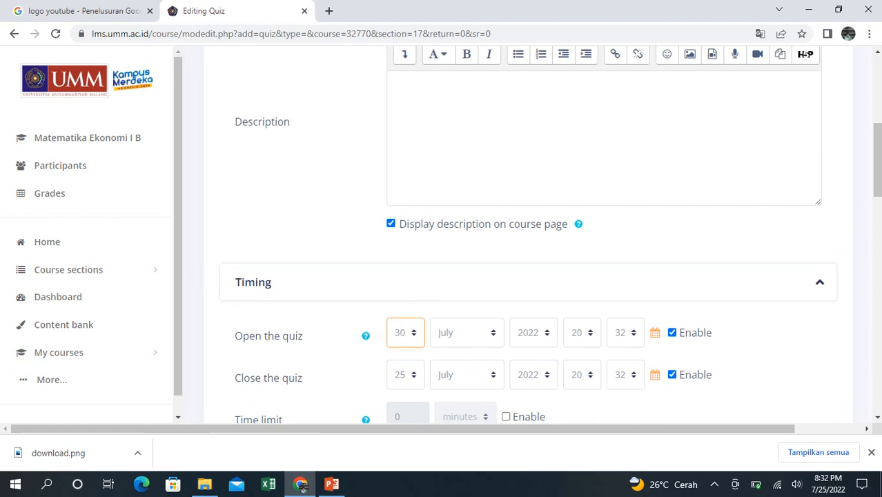
click(583, 333)
drag(595, 186, 595, 169)
key(Down)
key(Return)
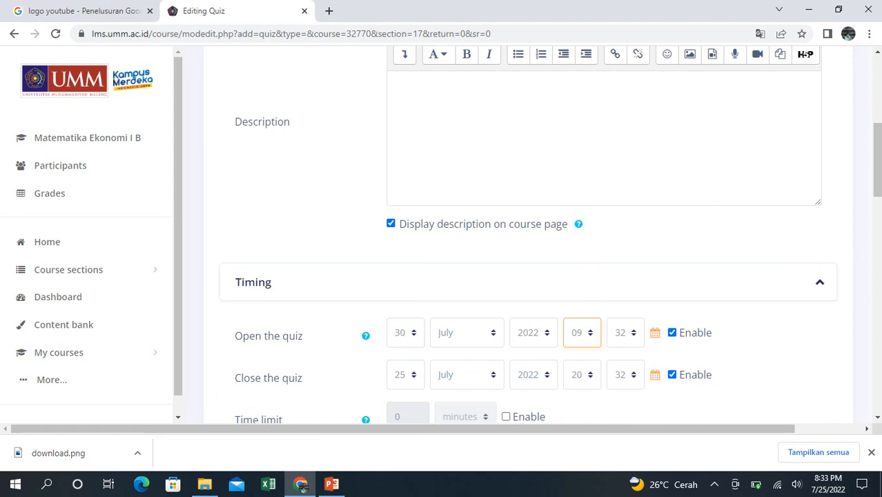
click(626, 332)
drag(639, 181, 638, 124)
click(620, 65)
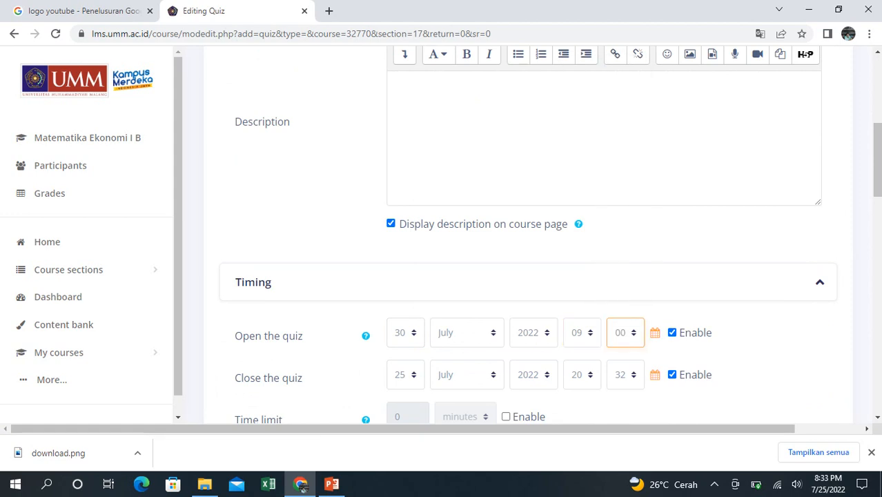
- Set the quiz's closing date and time to 30 July 2022 at 10:30
click(406, 375)
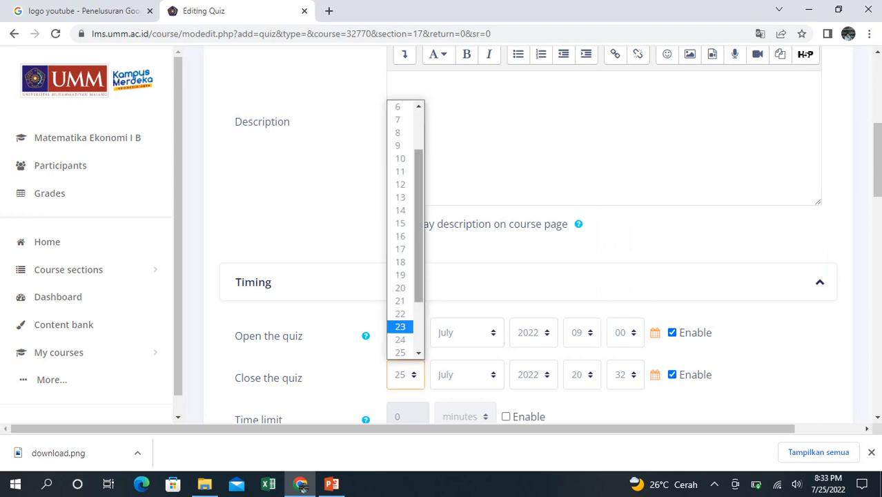
key(Escape)
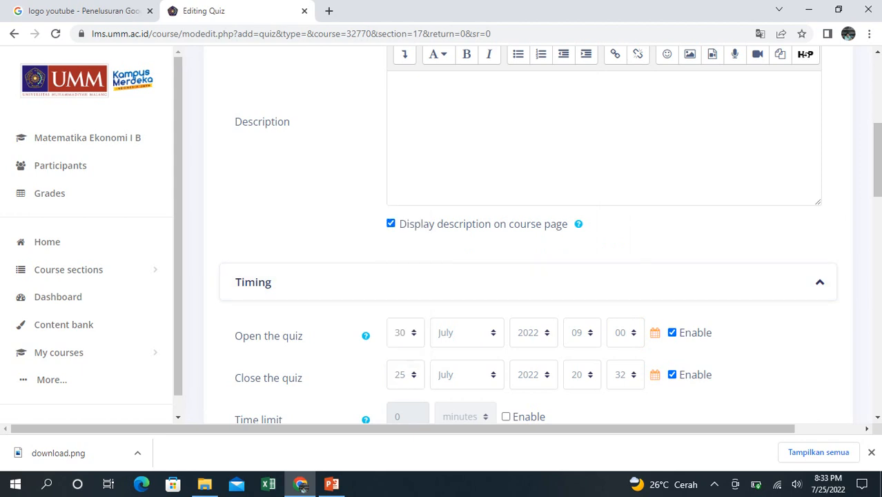
click(406, 375)
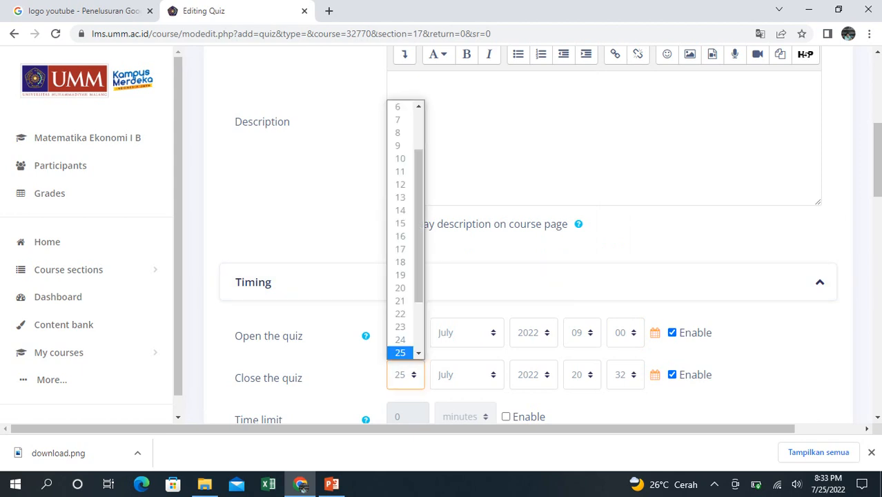
scroll(405, 228, down, 3)
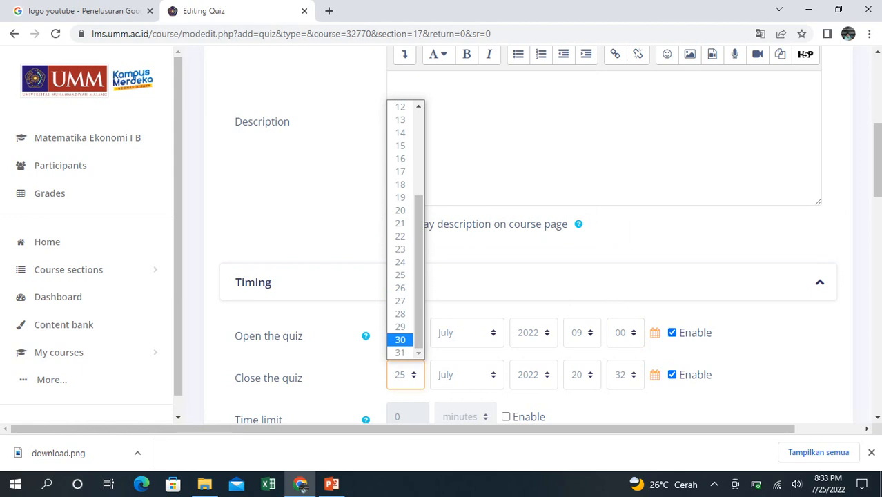
key(Return)
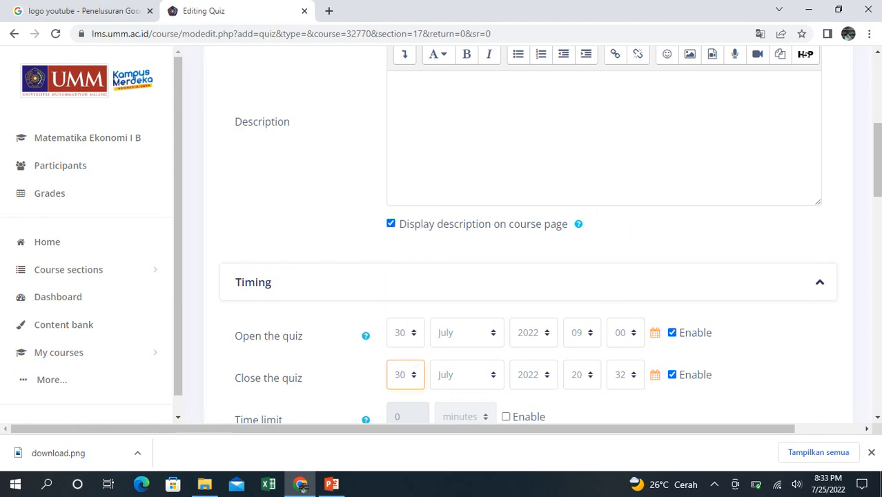
click(582, 375)
drag(594, 276, 595, 284)
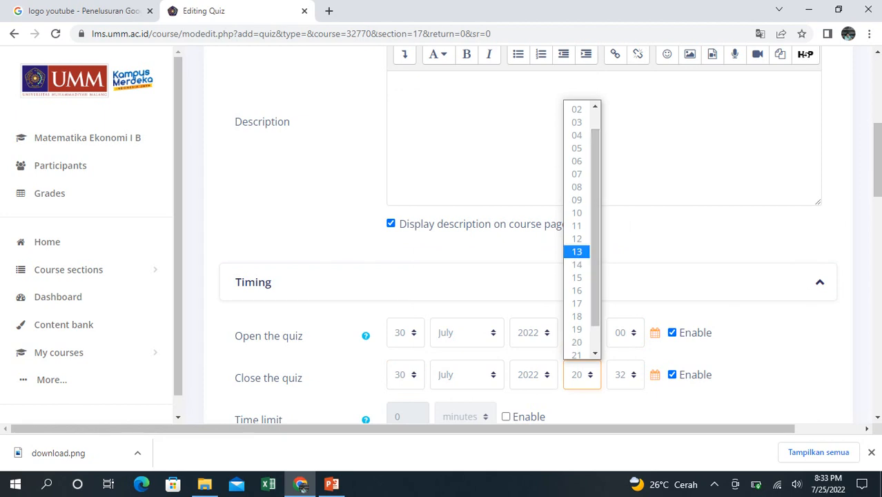
click(577, 212)
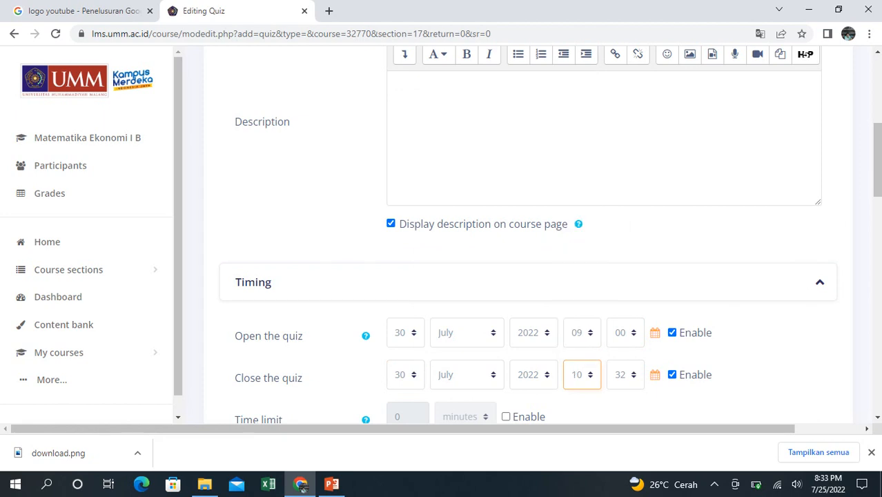
click(625, 375)
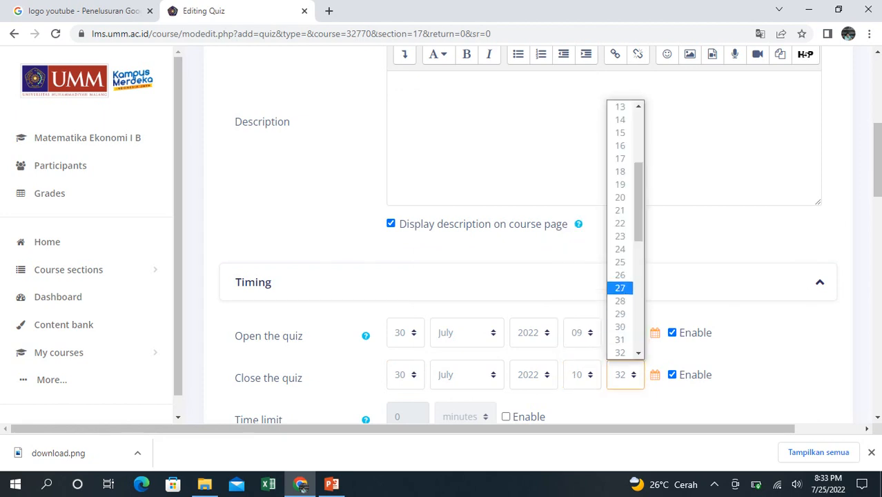
scroll(620, 288, down, 1)
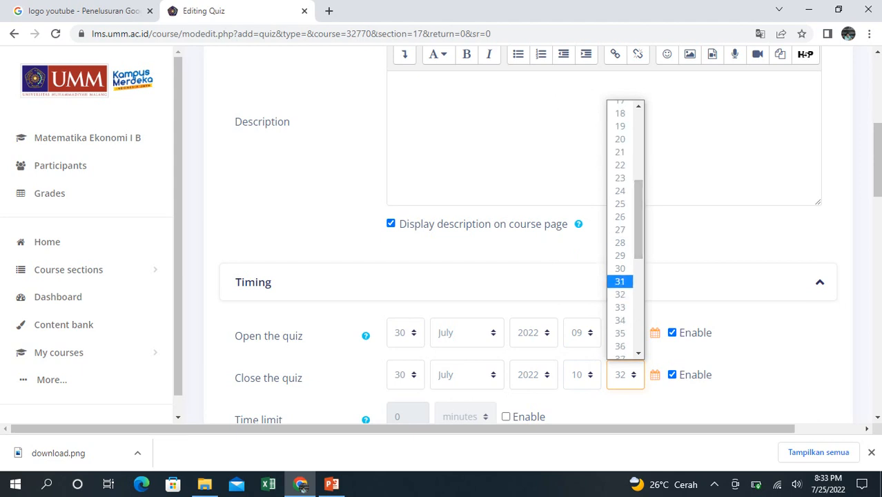
click(620, 268)
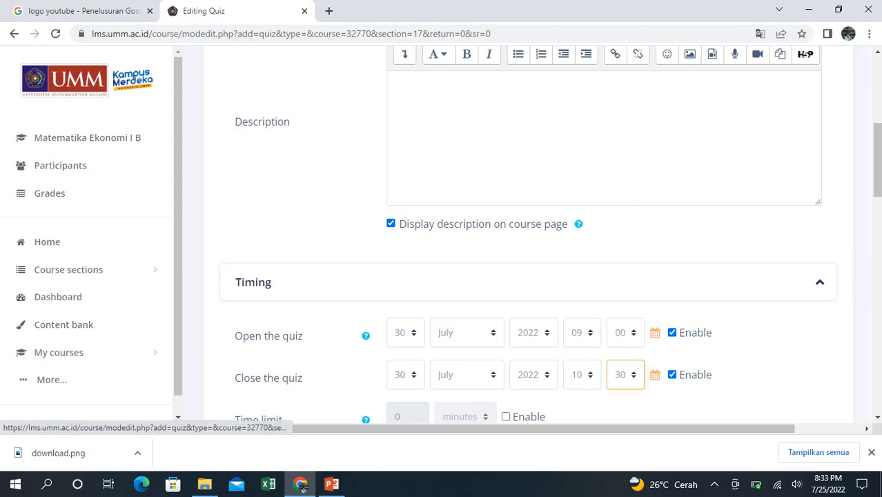
click(301, 485)
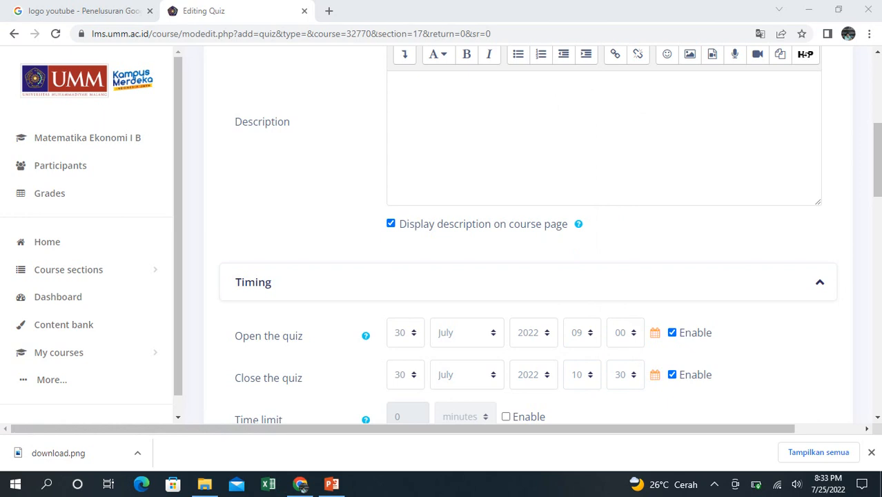
click(301, 486)
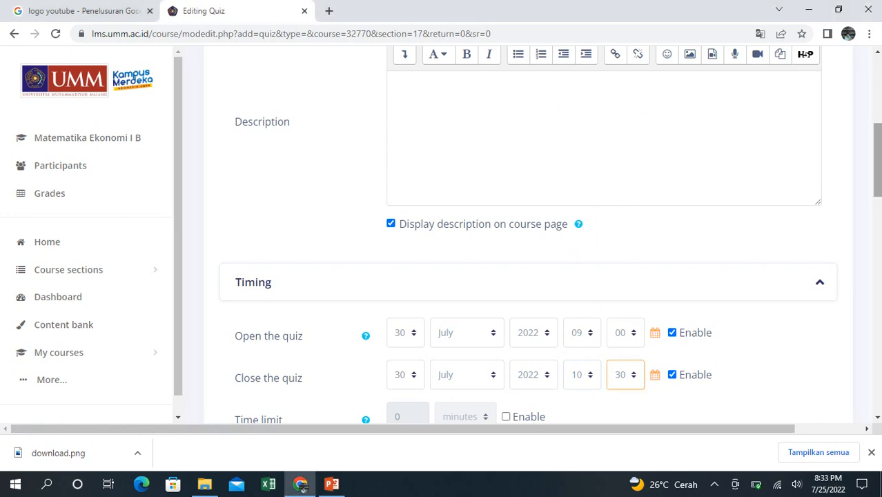
- Enable the quiz's time limit and set it to 90 minutes
drag(878, 160, 877, 172)
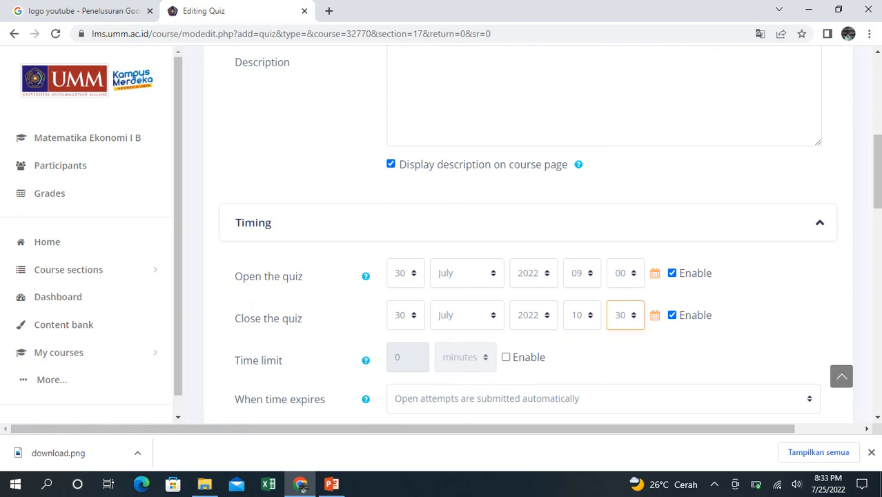
click(506, 357)
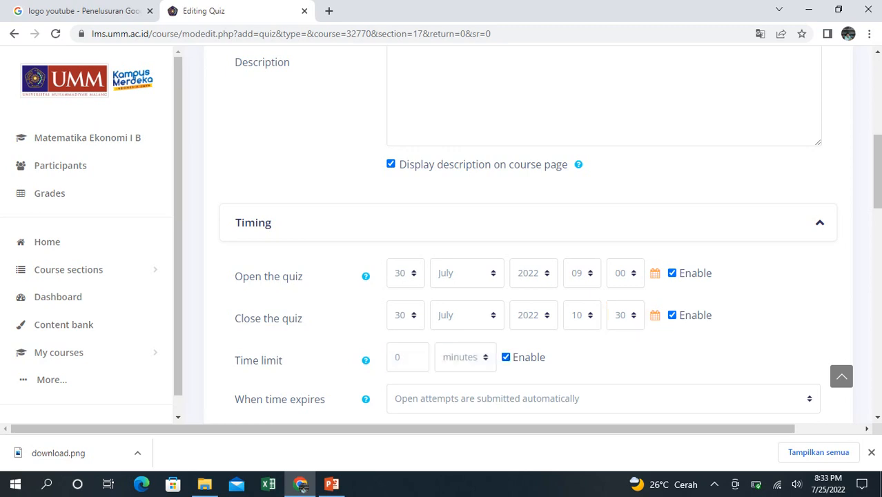
click(396, 357)
text(90)
key(Delete)
- Expand the Grade and Layout settings and have the quiz start a new page every 2 questions
scroll(550, 234, down, 3)
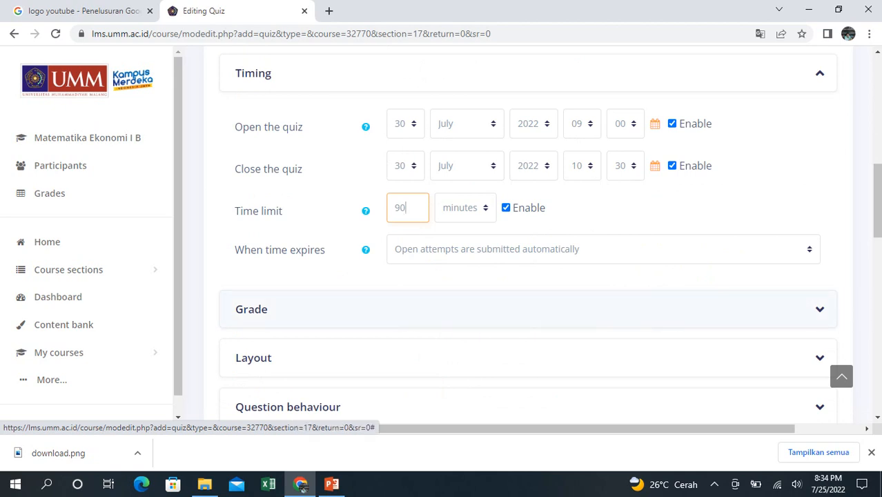
click(251, 310)
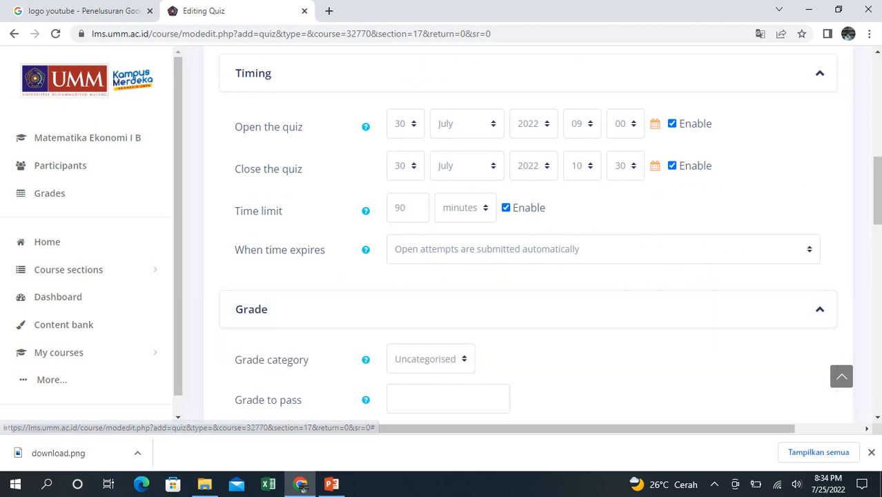
scroll(550, 235, down, 3)
scroll(528, 234, down, 2)
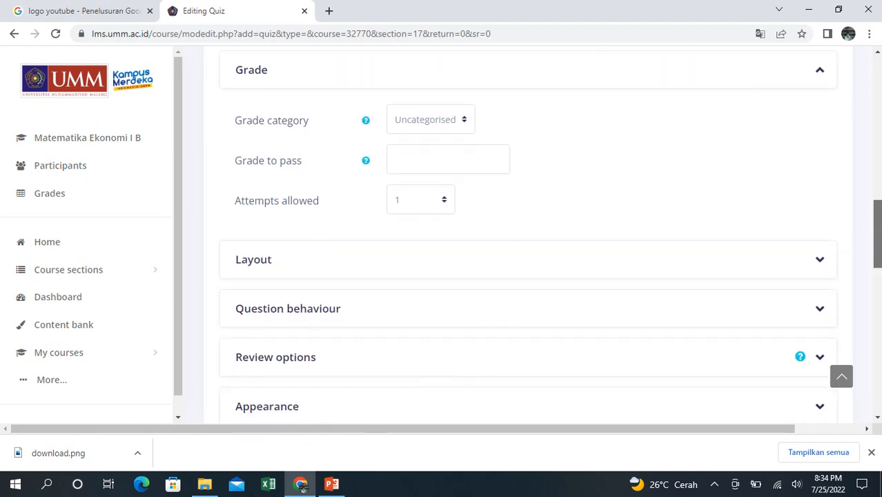
click(254, 248)
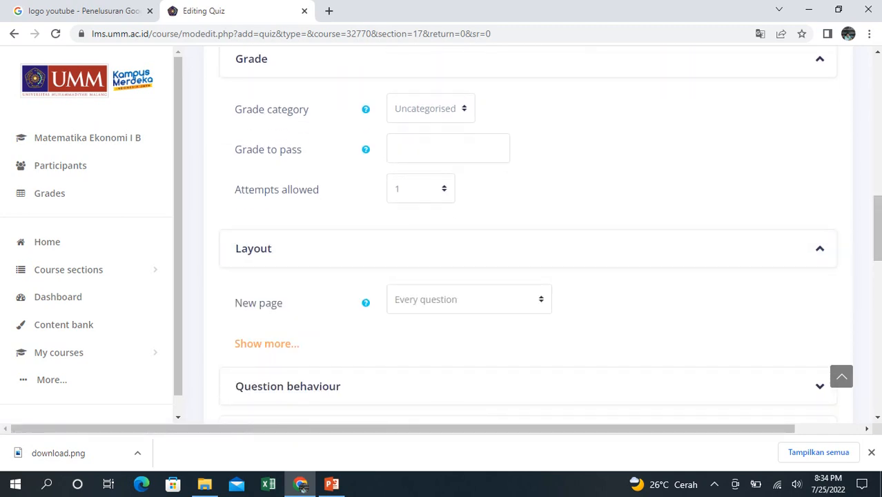
click(469, 299)
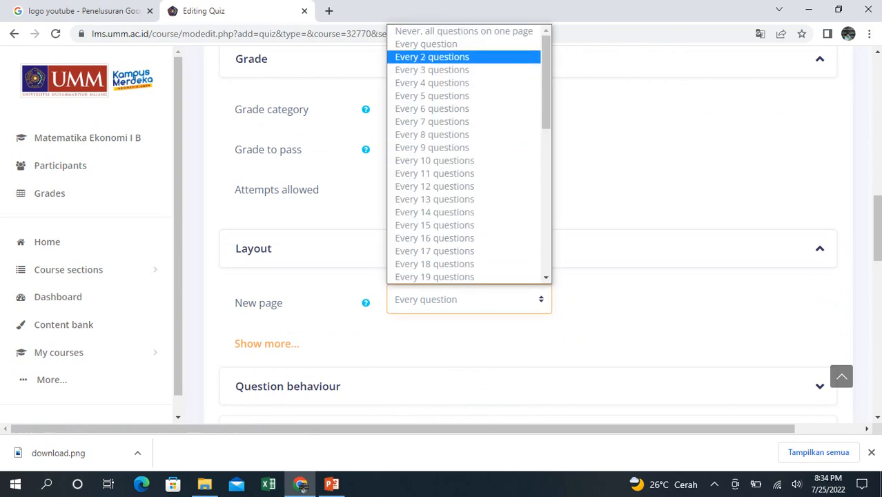
click(432, 57)
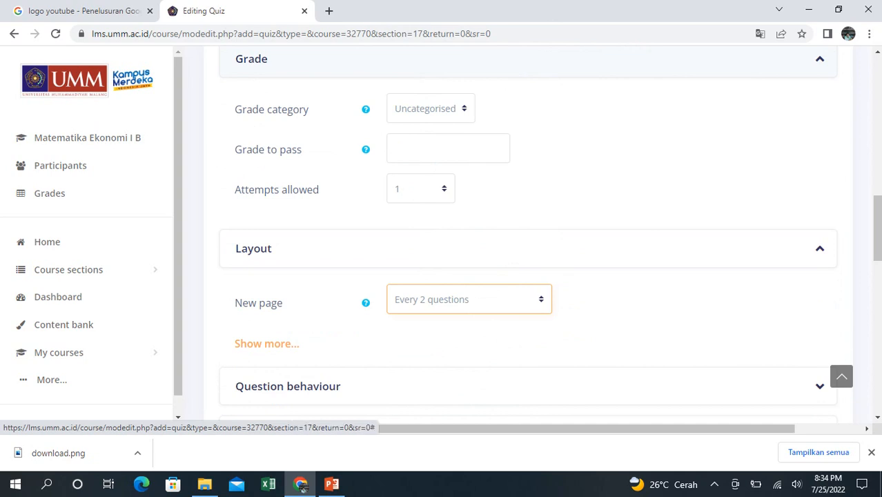
- Expand Question behaviour, and disable reviewing The attempt immediately after the attempt, later while the quiz is still open, and after the quiz is closed
scroll(528, 235, down, 2)
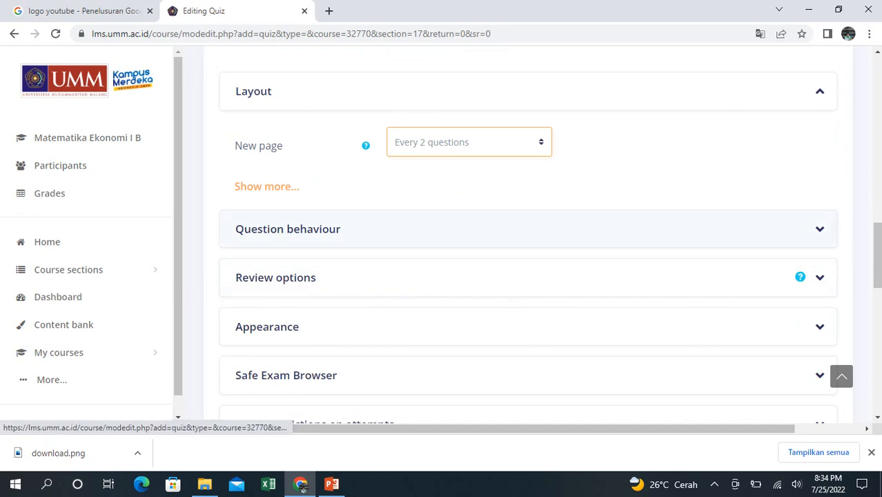
click(287, 229)
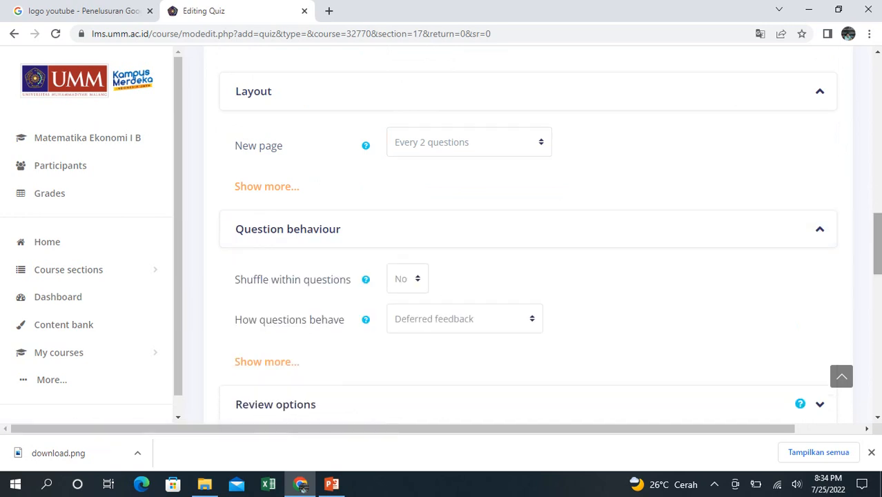
scroll(528, 228, down, 3)
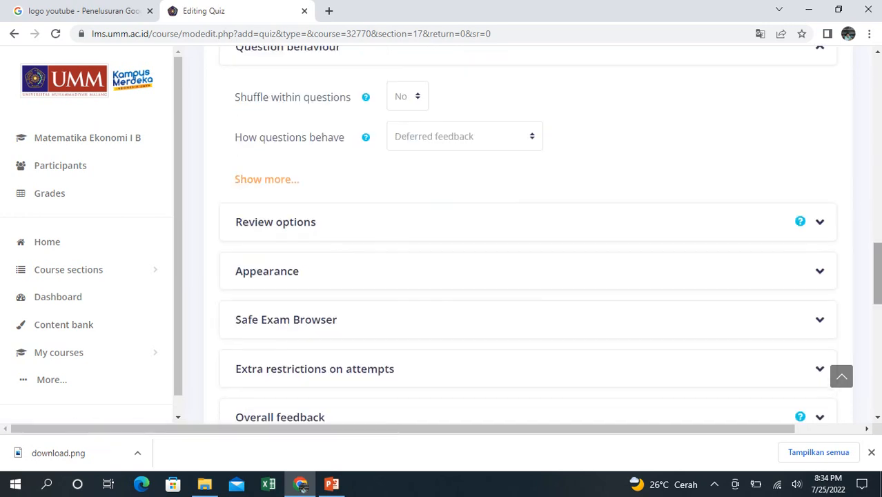
click(276, 223)
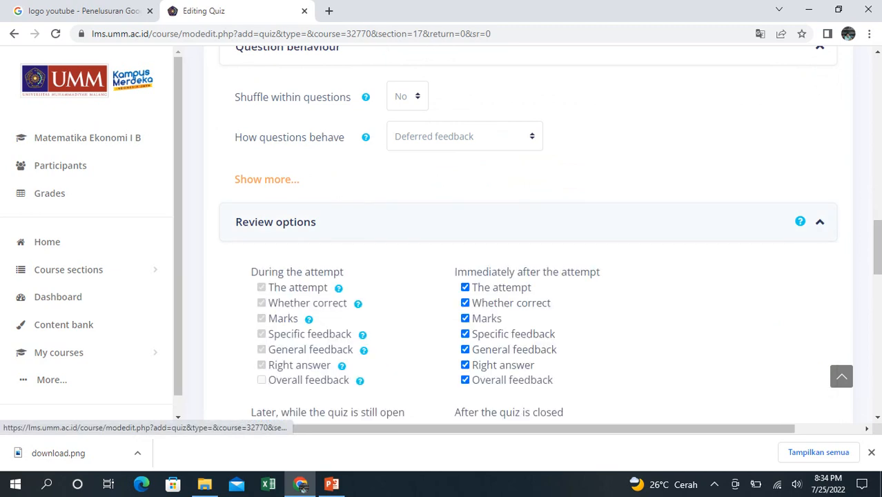
drag(877, 249, 877, 260)
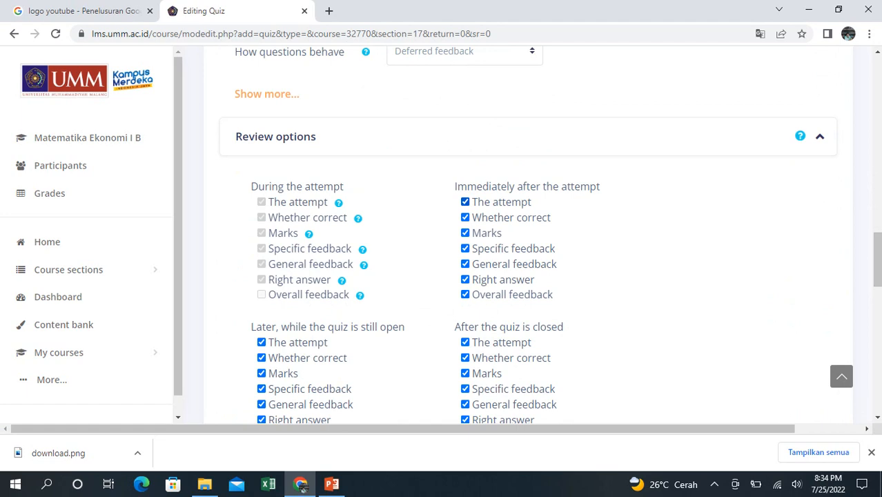
click(464, 201)
click(261, 342)
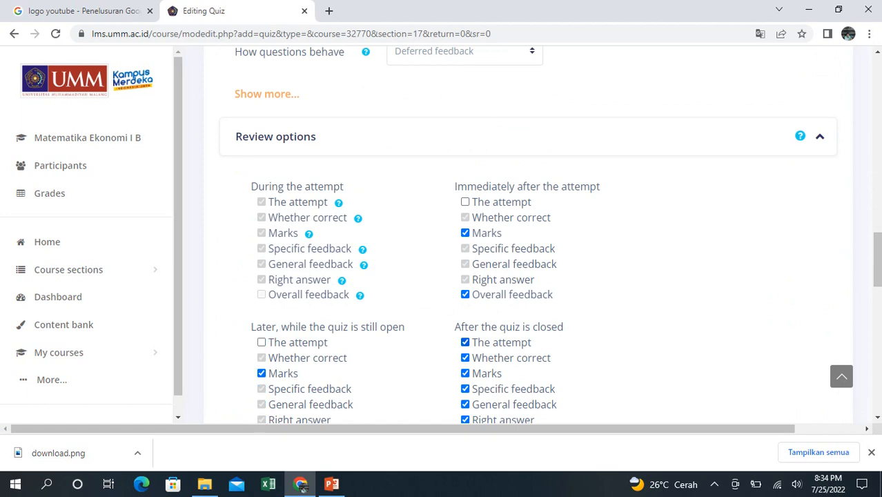
click(465, 342)
- Expand the Appearance and Safe Exam Browser settings of the quiz to check their options
drag(877, 258, 878, 311)
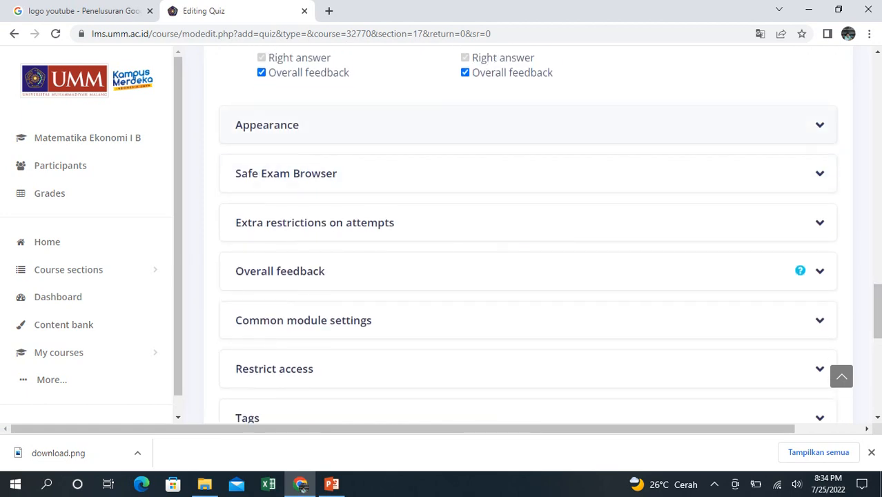
click(276, 125)
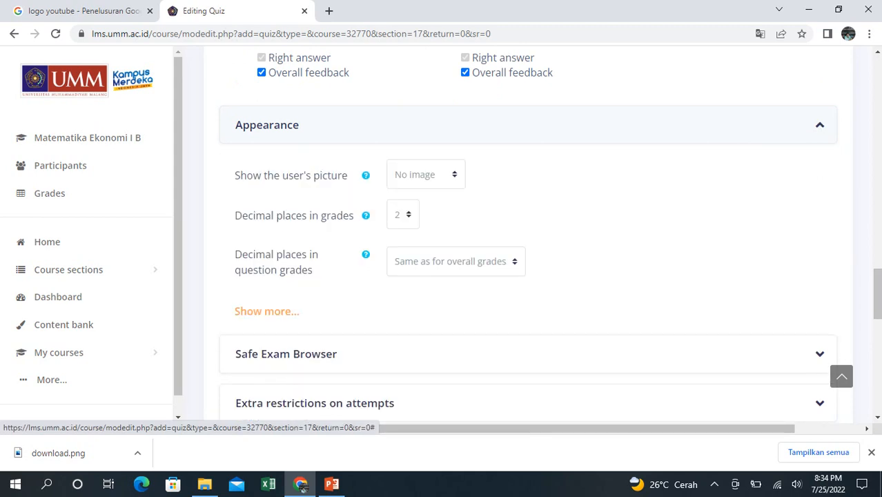
drag(878, 293, 877, 316)
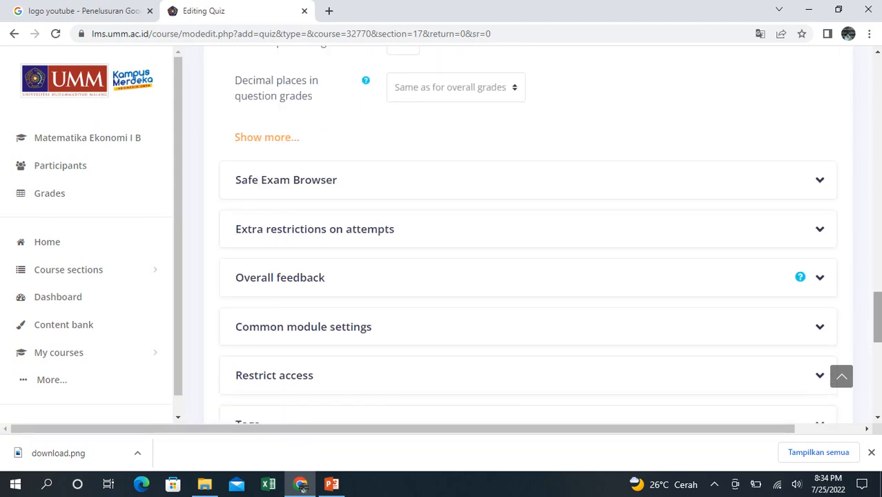
click(286, 180)
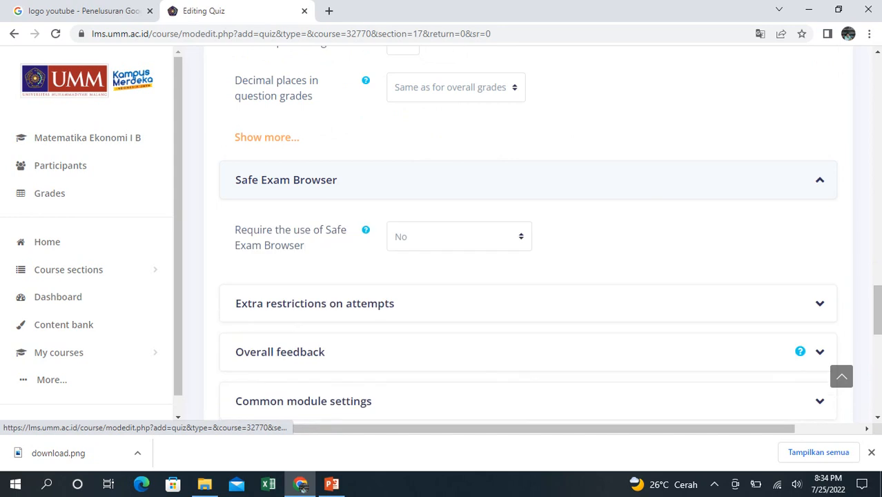
- Save and display the quiz, and open the question bank's import page for it
drag(877, 309, 878, 346)
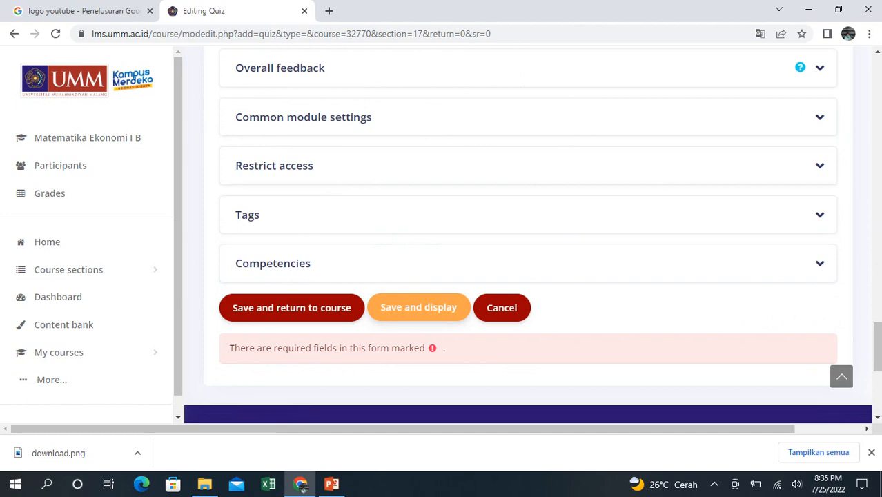
click(419, 307)
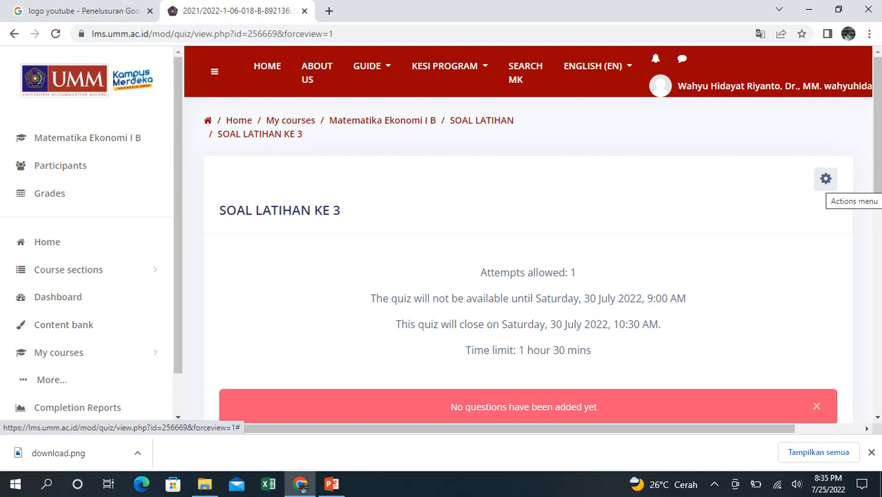
click(826, 179)
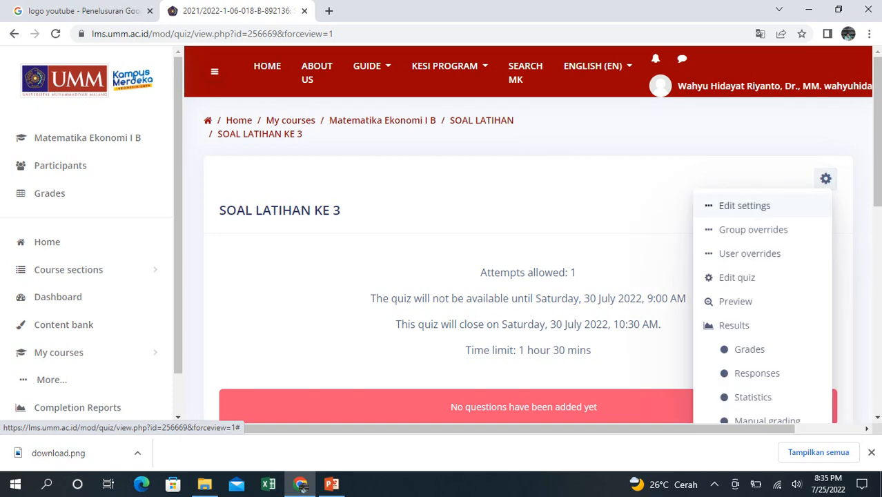
scroll(531, 235, down, 3)
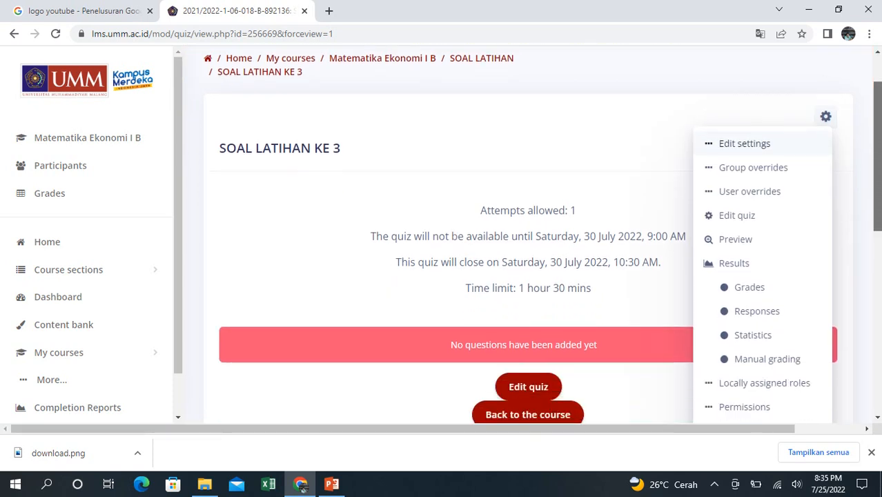
scroll(753, 368, down, 3)
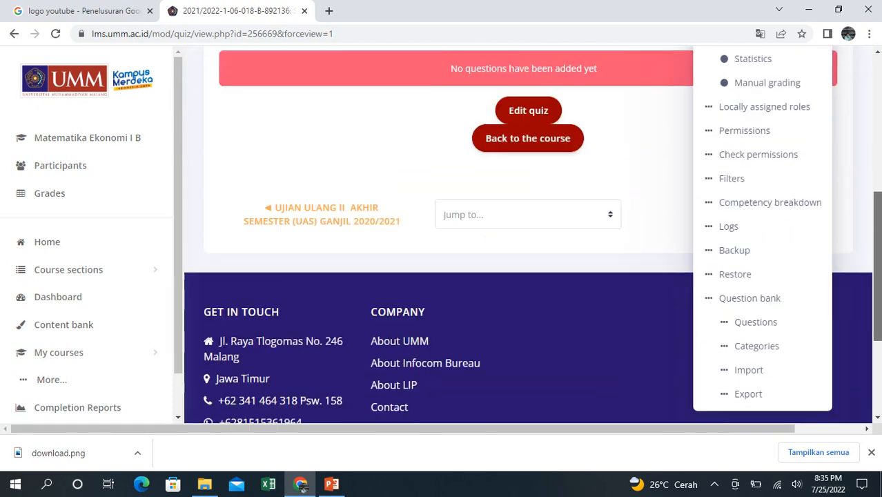
click(749, 343)
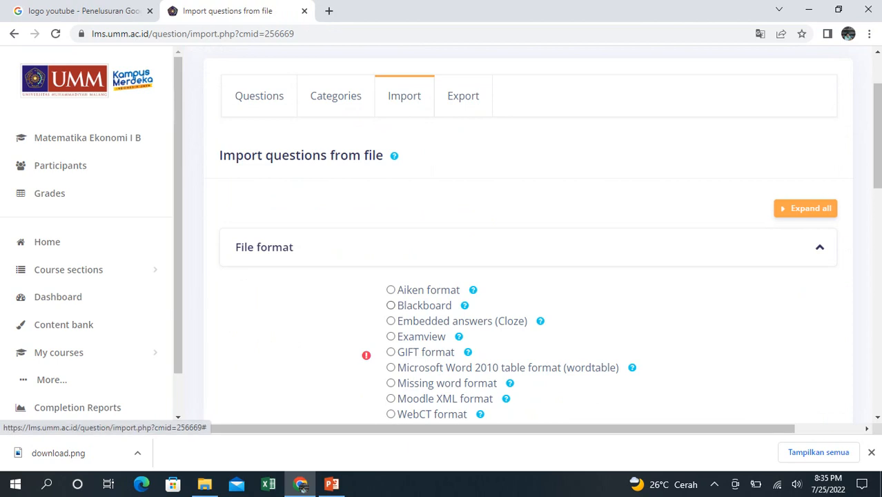
- Set the import file format to Blackboard and upload SOAL MATEMATIKA EKONOMI.zip from the Downloads folder
click(391, 305)
scroll(529, 235, down, 4)
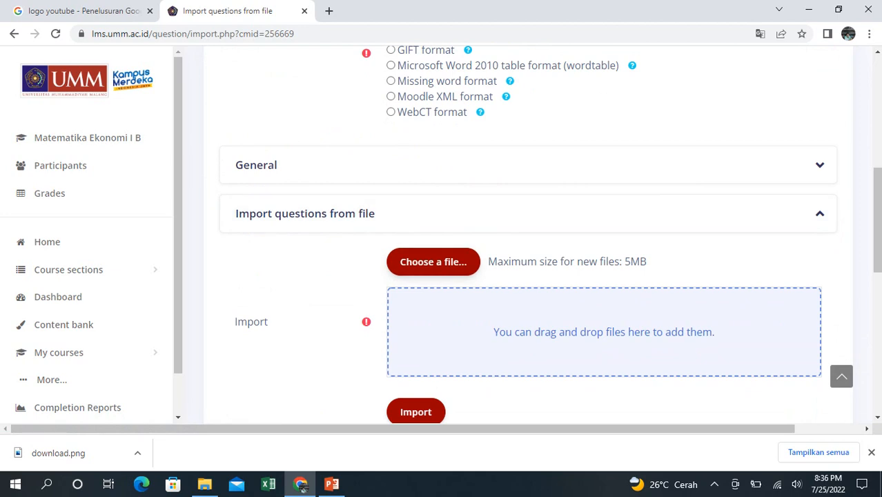
click(433, 262)
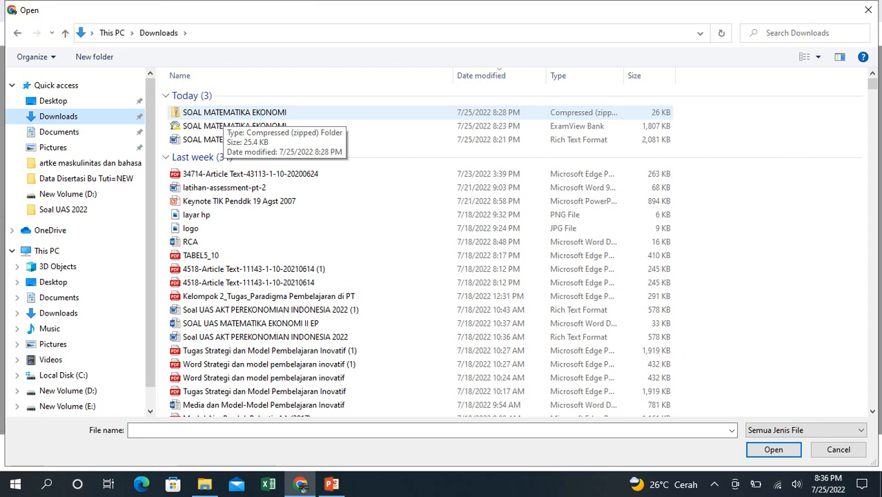
click(224, 113)
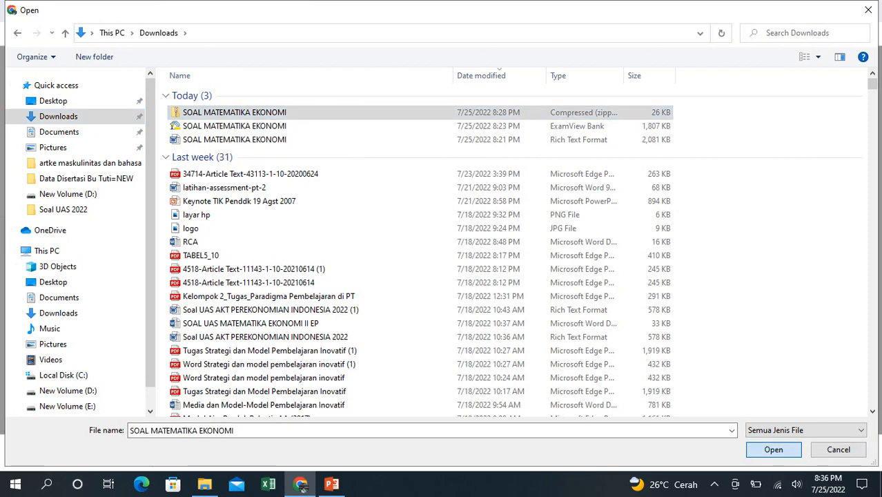
click(773, 449)
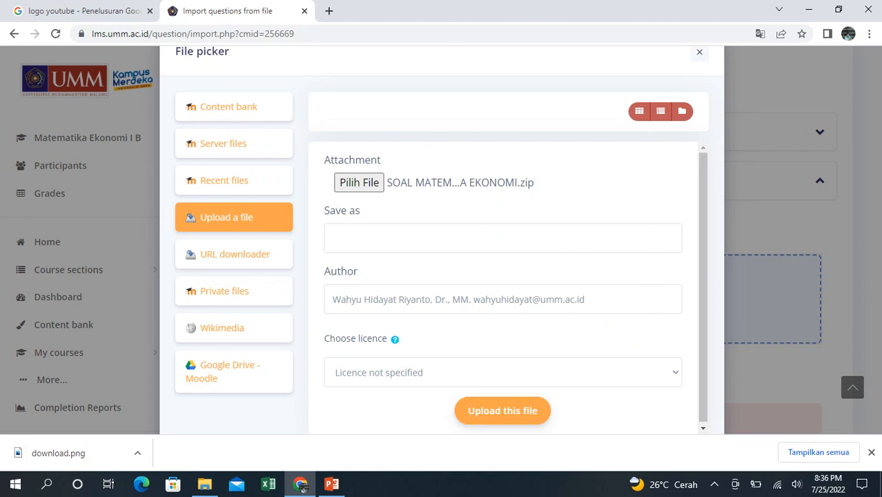
click(502, 411)
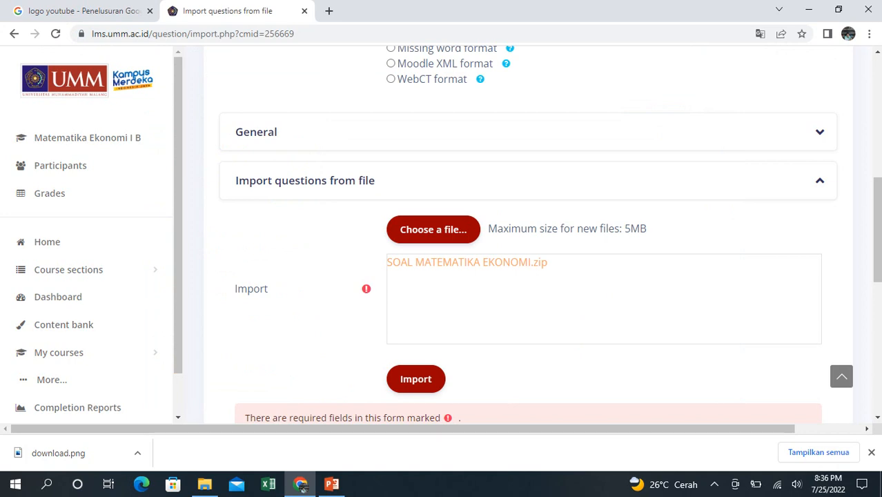
- Import the questions from the uploaded zip file, check the listed questions, and continue to the question bank
scroll(528, 235, down, 1)
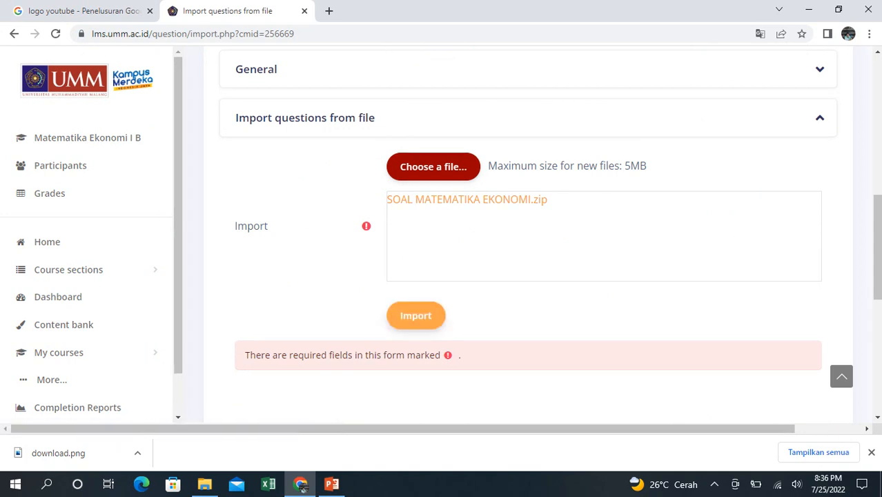
click(415, 315)
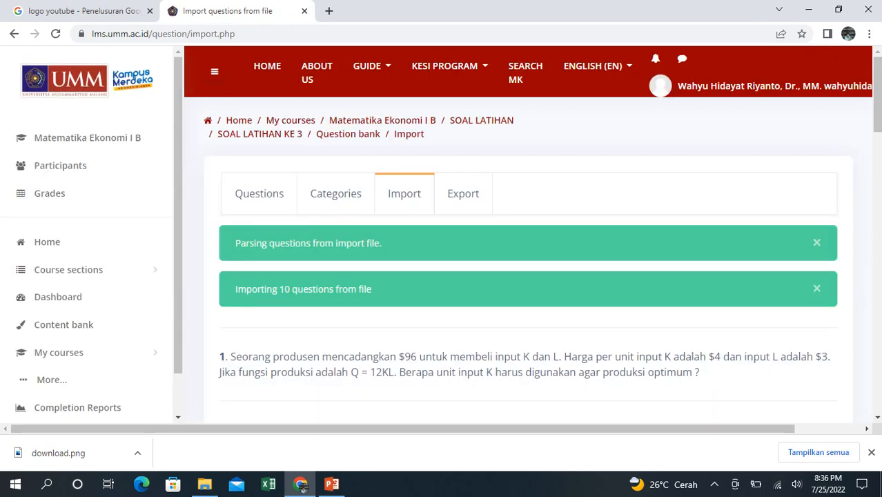
drag(878, 95, 878, 309)
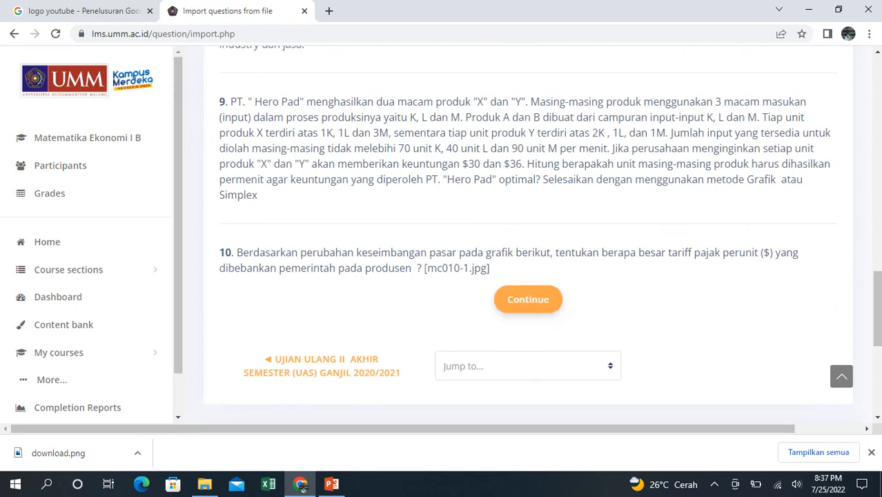
click(528, 298)
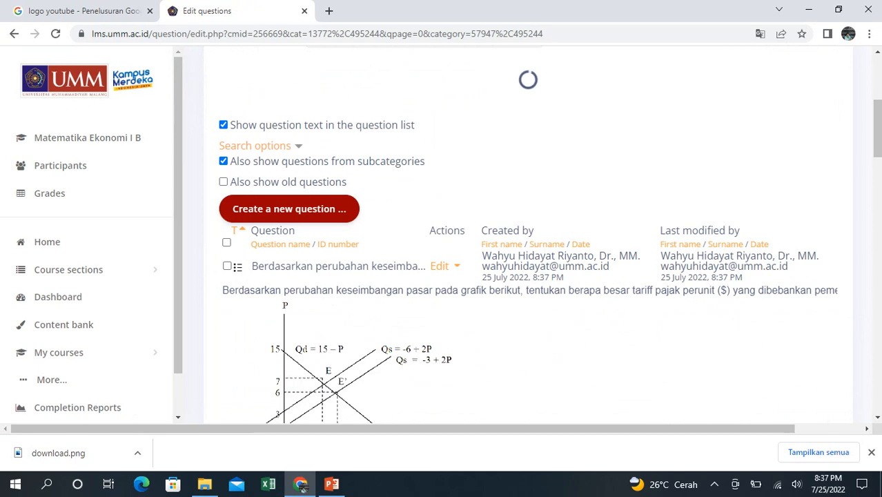
- Select all questions in the SOAL MATEMATIKA EKONOMI category and look through the question list
click(226, 243)
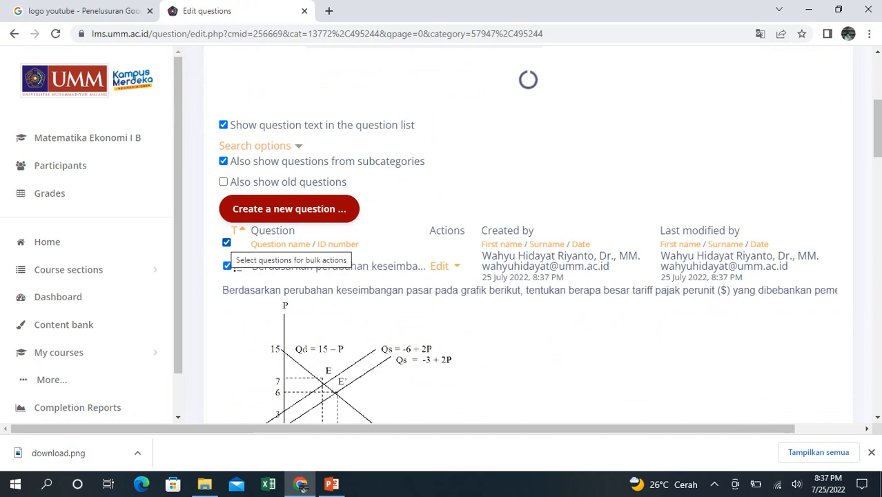
scroll(528, 234, down, 15)
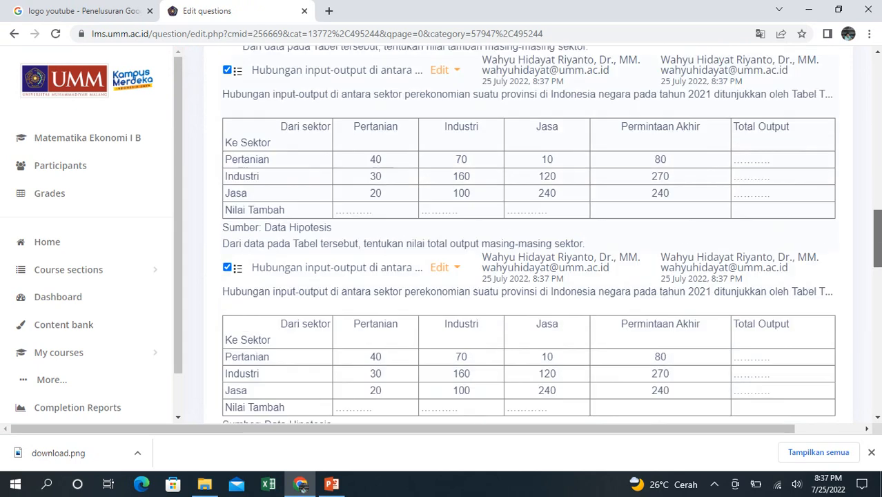
scroll(528, 235, down, 1)
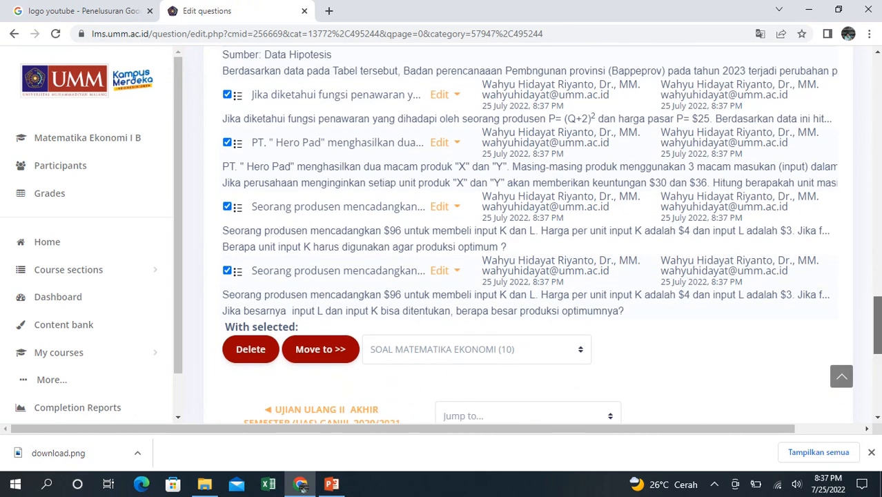
scroll(528, 234, up, 15)
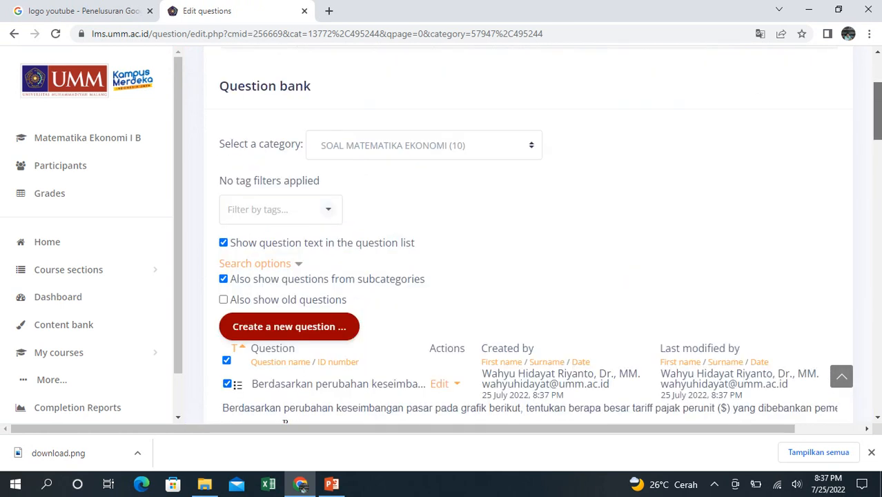
scroll(528, 235, up, 3)
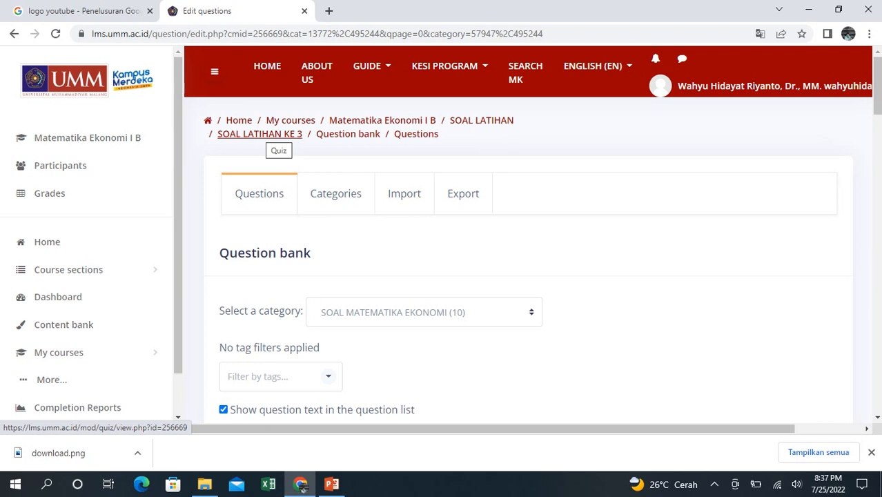
- Return to the SOAL LATIHAN KE 3 quiz and open it for editing its questions
click(259, 134)
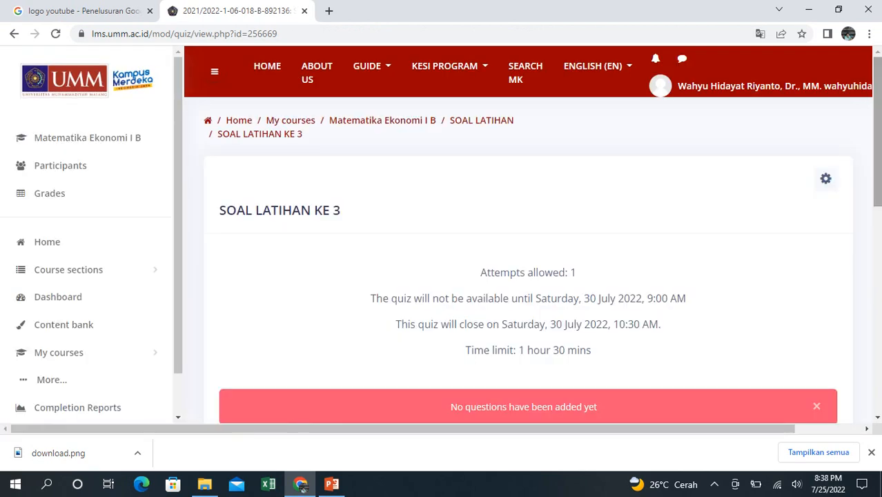
scroll(531, 276, down, 2)
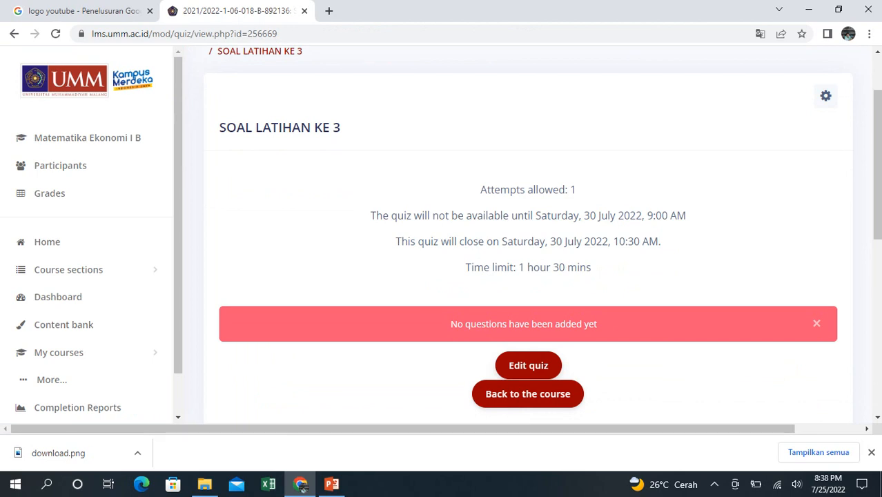
click(528, 365)
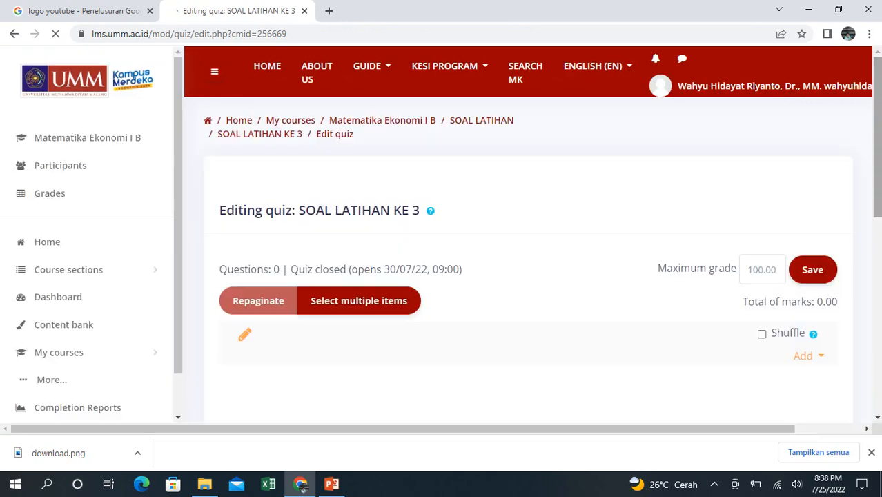
drag(878, 137, 878, 185)
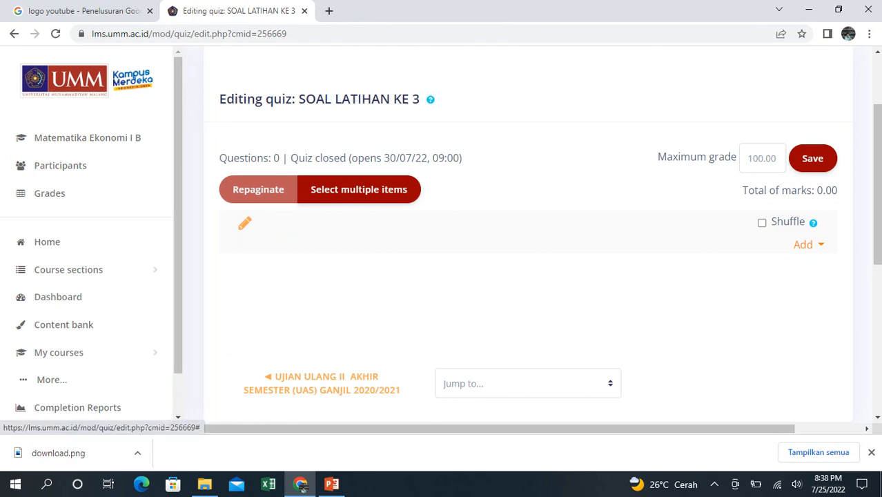
- Add all questions from the question bank category SOAL MATEMATIKA EKONOMI to the quiz
click(808, 245)
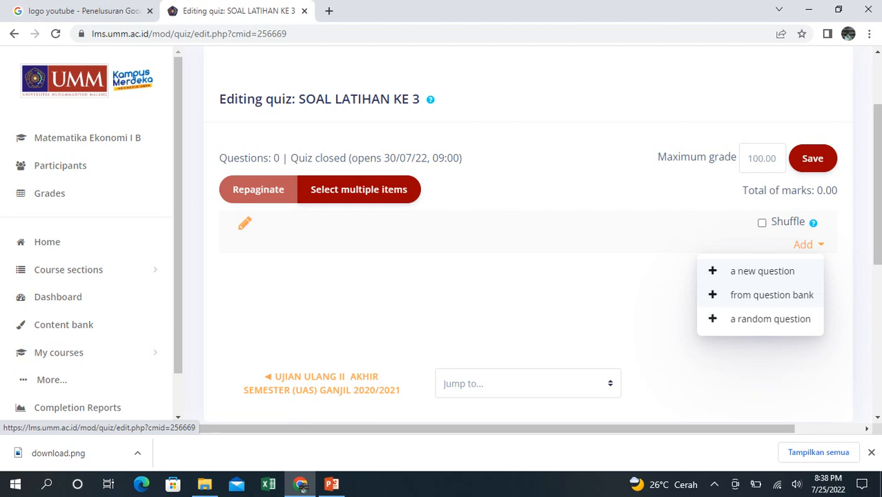
key(Return)
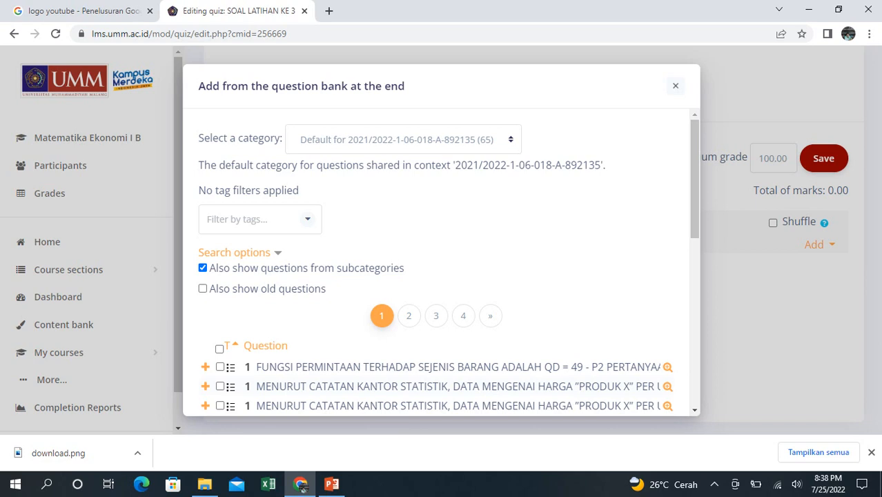
click(403, 139)
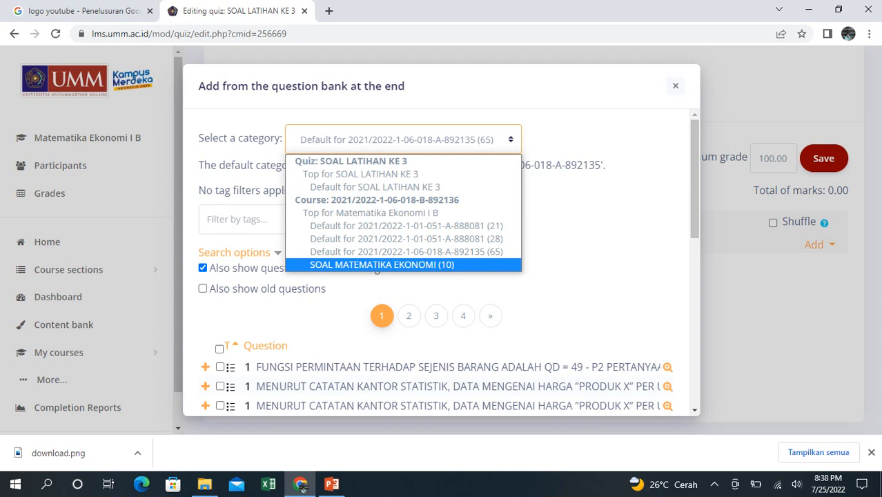
key(Return)
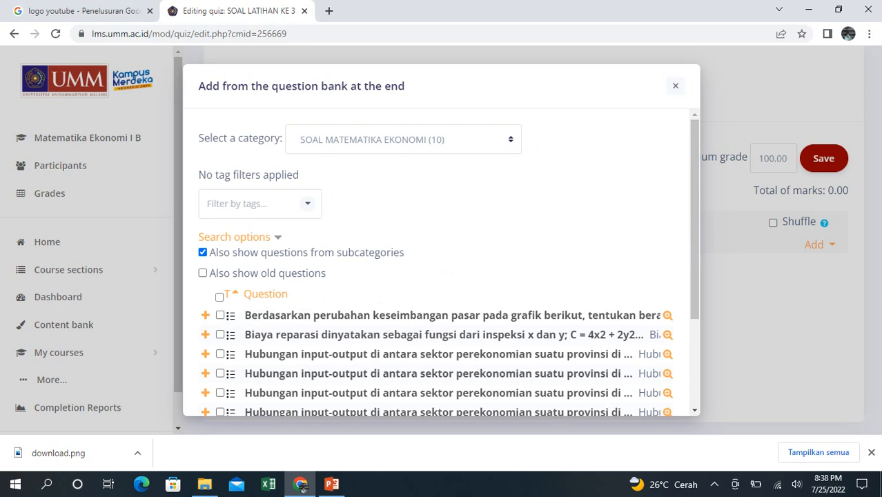
click(219, 297)
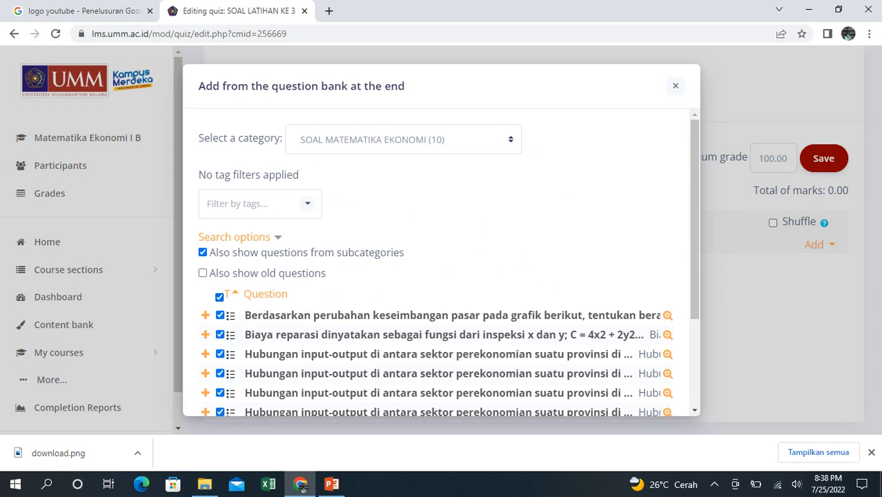
drag(695, 220, 695, 307)
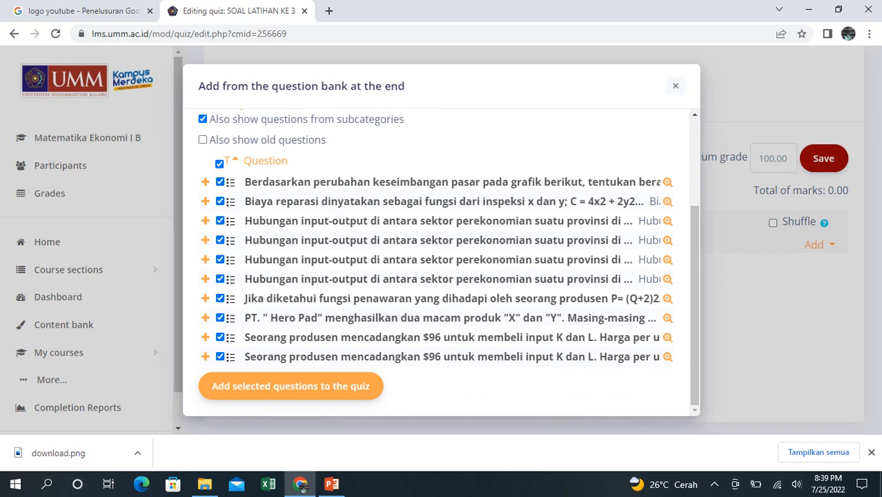
click(290, 385)
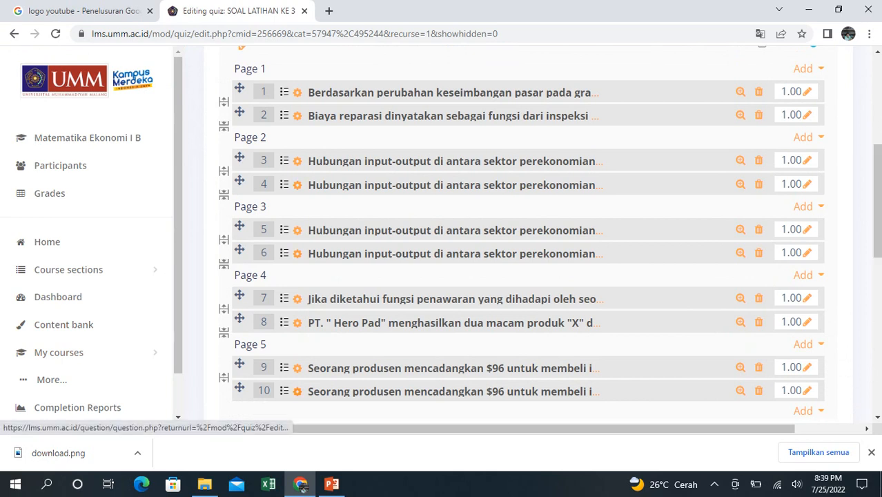
- Enable shuffling of the quiz questions and save, returning to the Matematika Ekonomi I B course page
drag(877, 200, 877, 164)
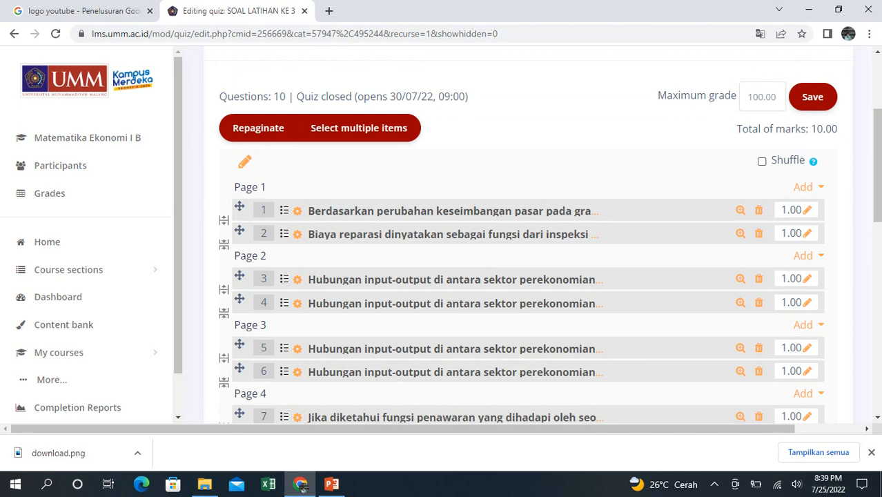
click(762, 161)
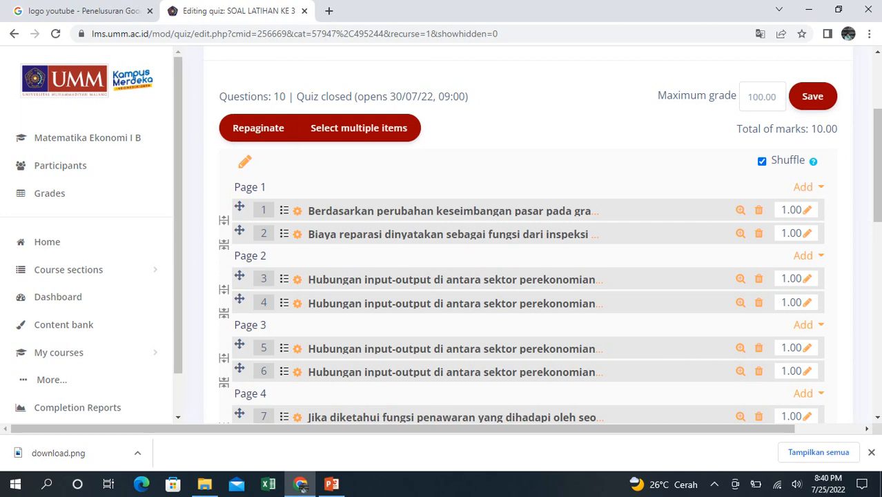
click(812, 97)
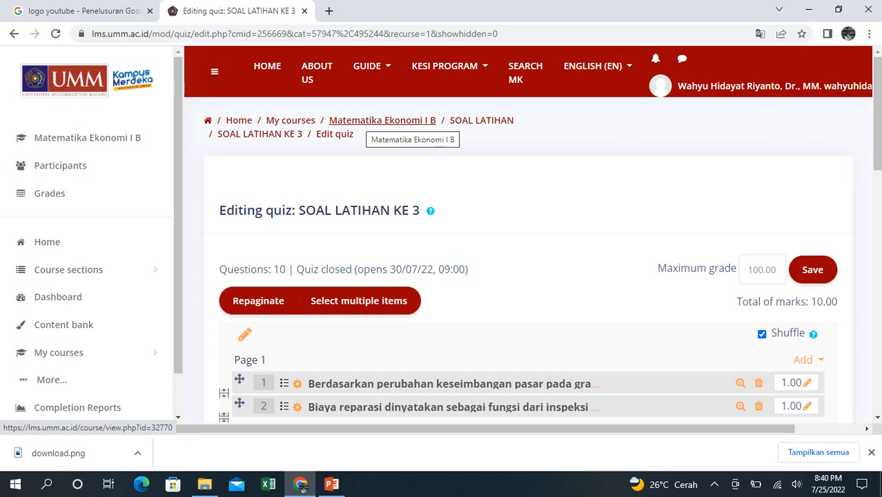
click(377, 122)
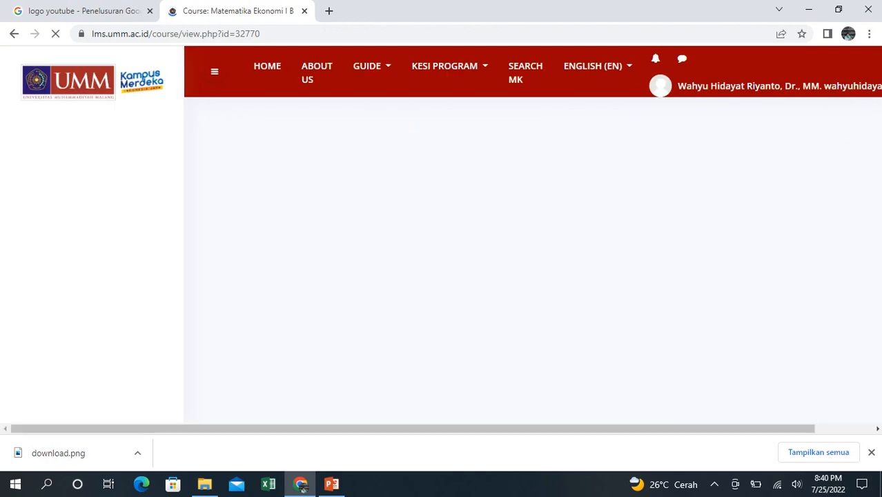
- Expand the SOAL LATIHAN section of the course and open the SOAL LATIHAN KE 3 quiz
scroll(528, 276, down, 8)
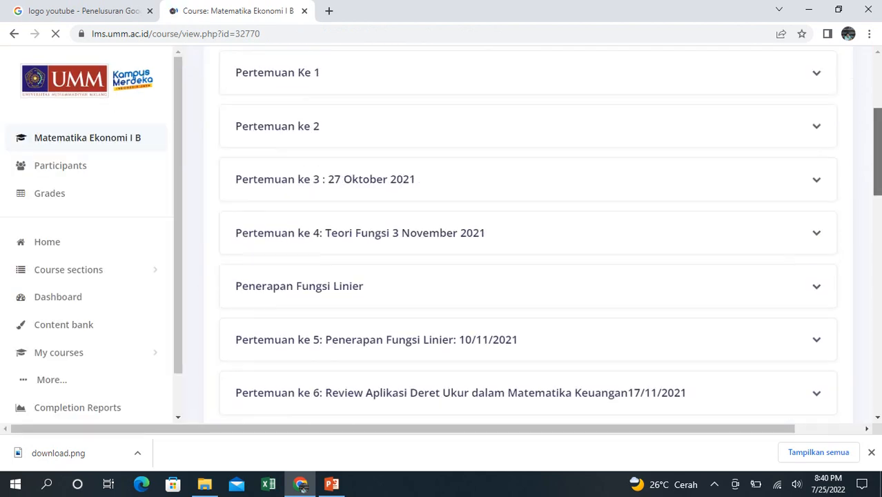
scroll(528, 242, down, 5)
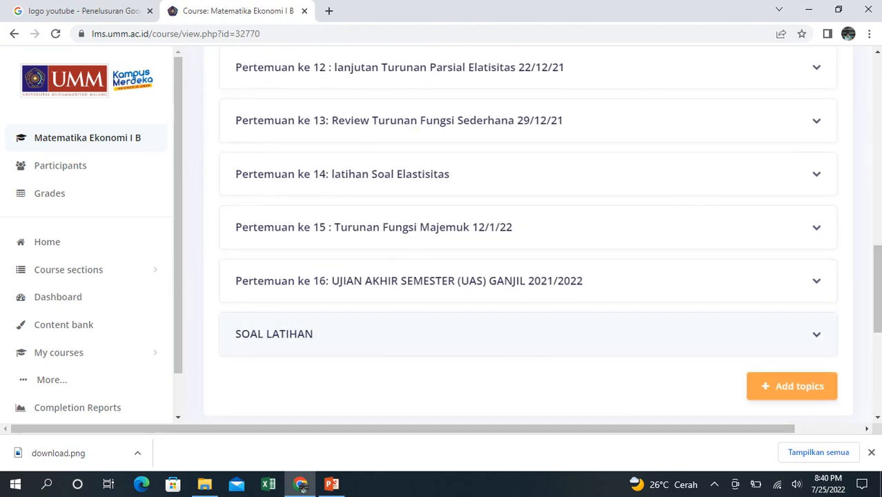
click(817, 334)
scroll(528, 242, down, 3)
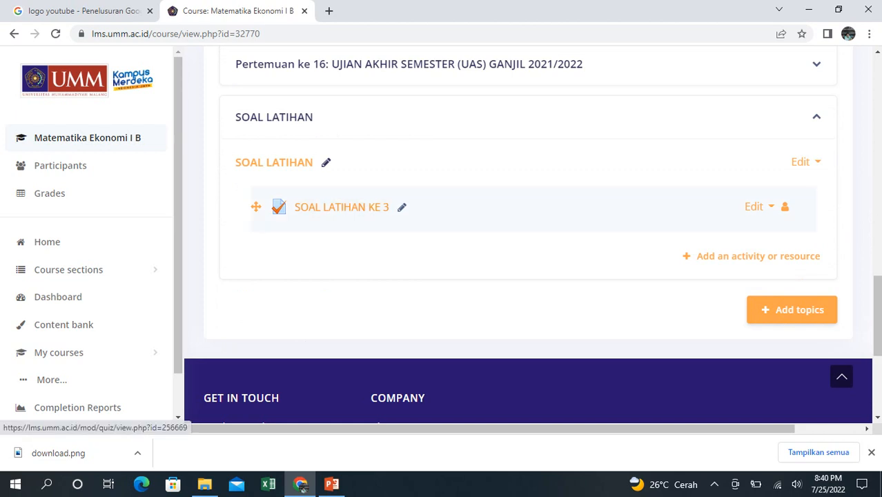
click(342, 207)
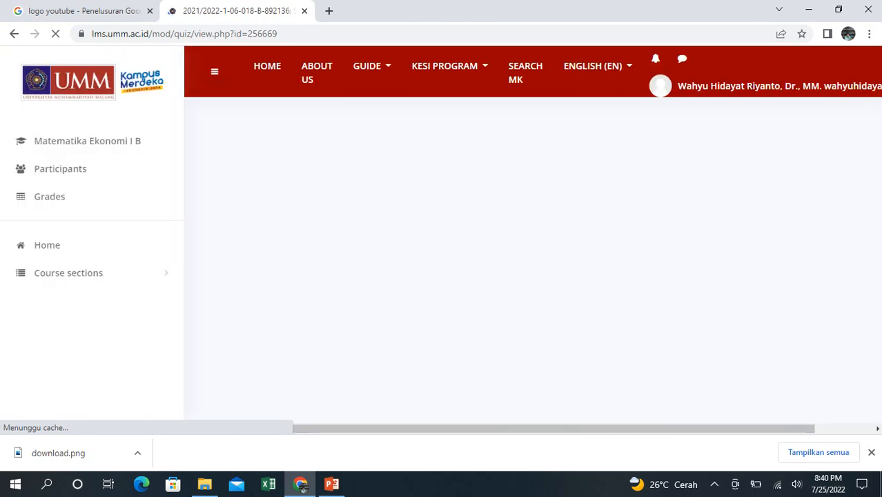
- Start a preview attempt of the SOAL LATIHAN KE 3 quiz and accept its time limit
scroll(528, 276, down, 3)
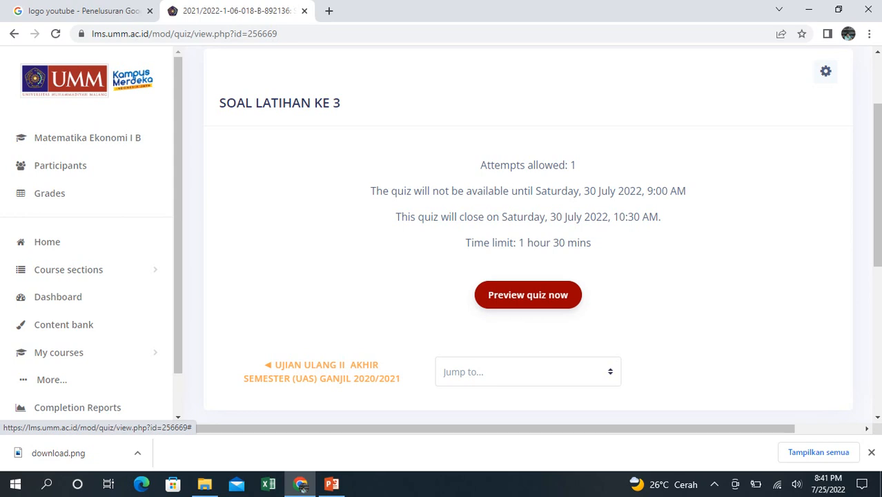
click(528, 294)
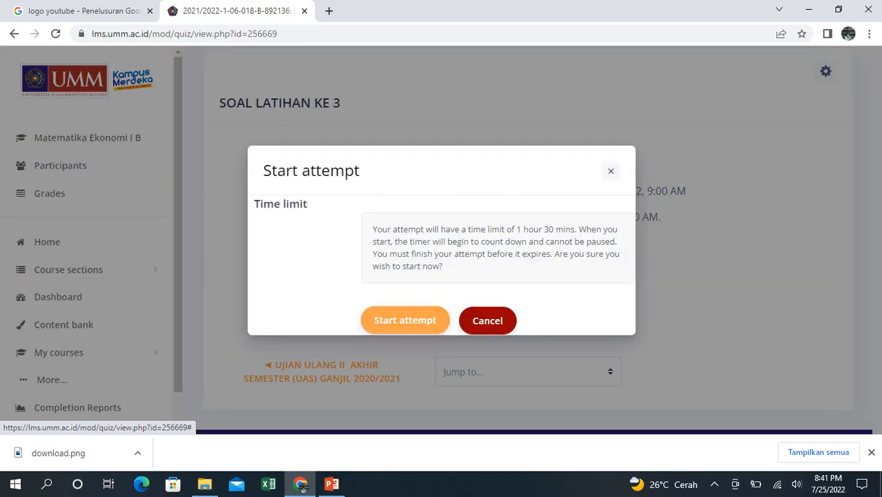
click(405, 321)
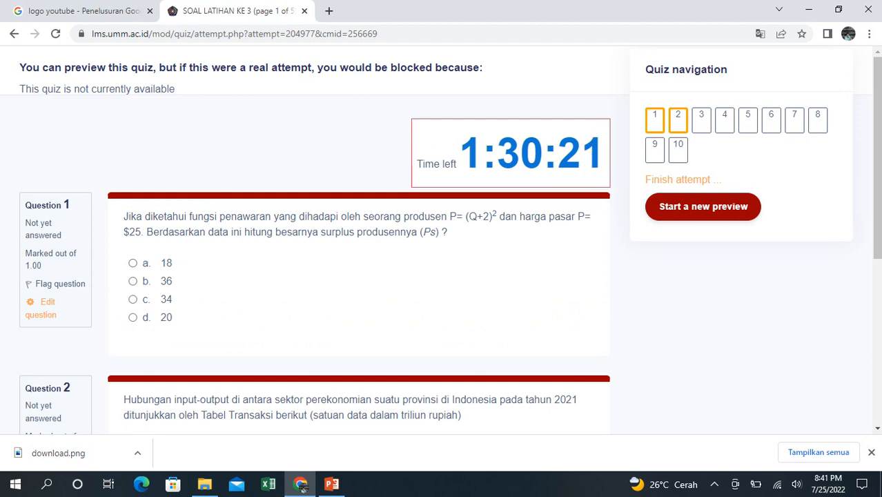
- Answer question 1 with 20 and question 2 with 120; 200; 240, and continue to the second quiz page
click(133, 317)
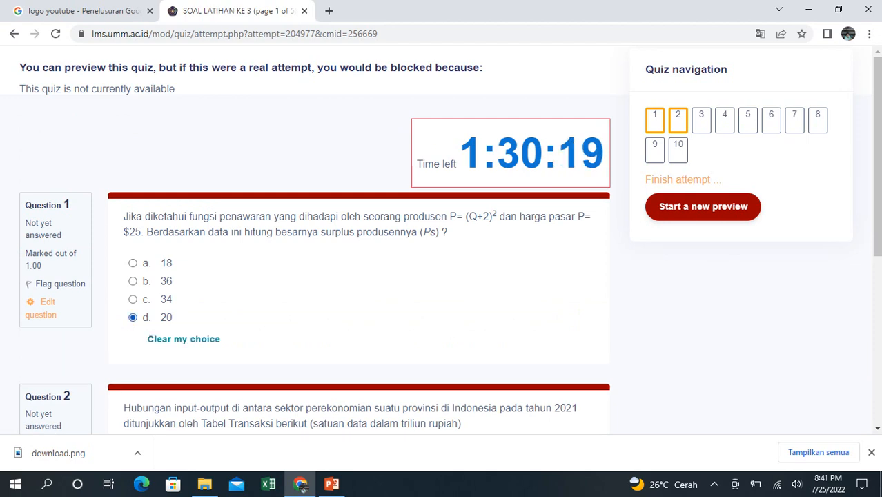
scroll(442, 242, down, 3)
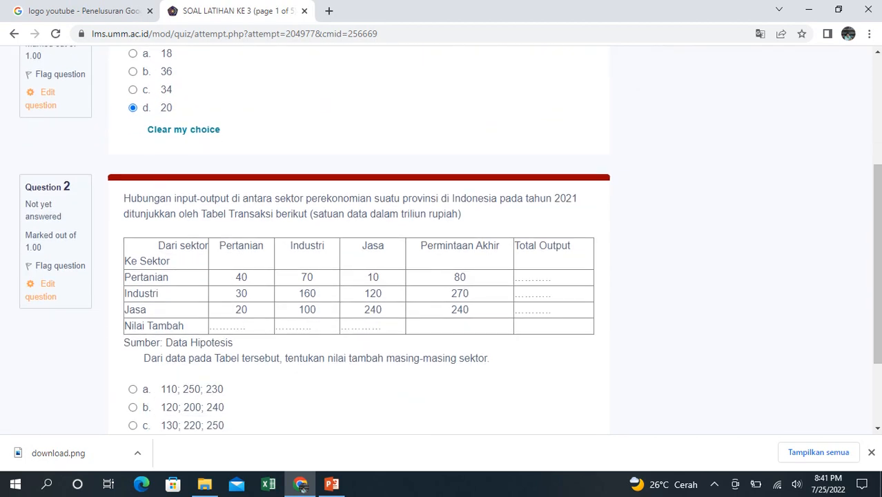
click(132, 407)
scroll(441, 241, down, 3)
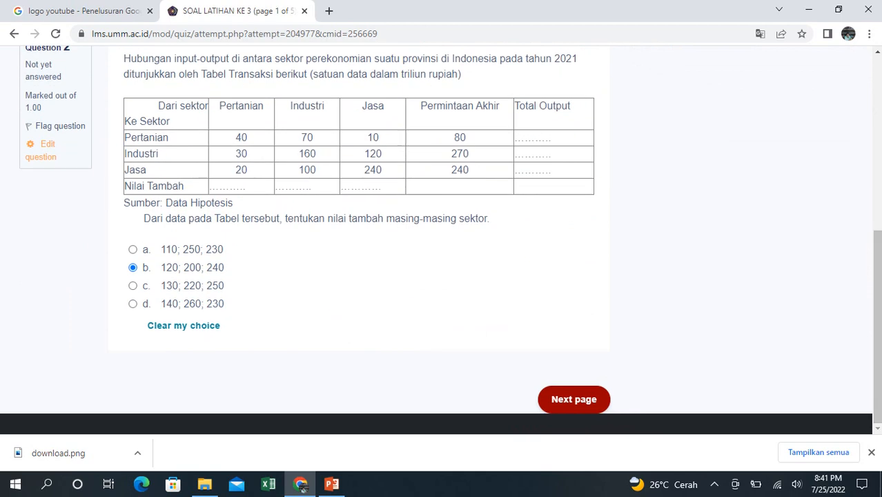
click(573, 399)
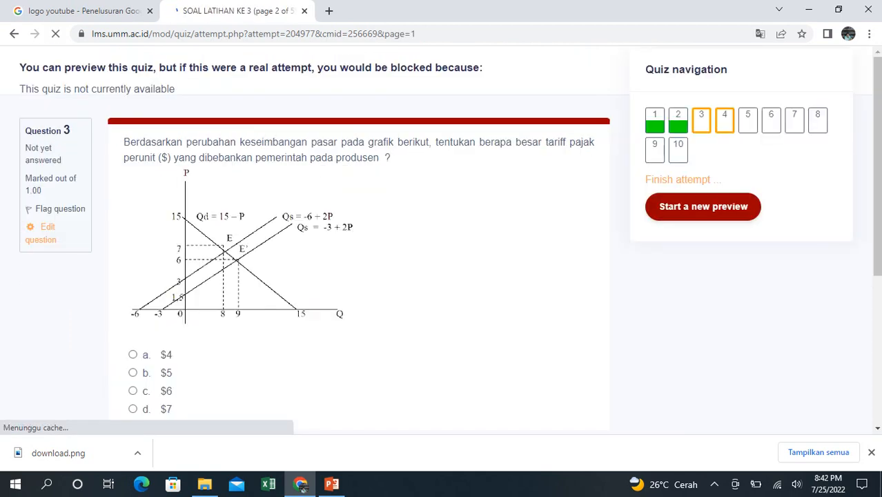
- Look through questions 3 to 8 without answering and continue to the last page of the quiz preview
scroll(442, 242, down, 3)
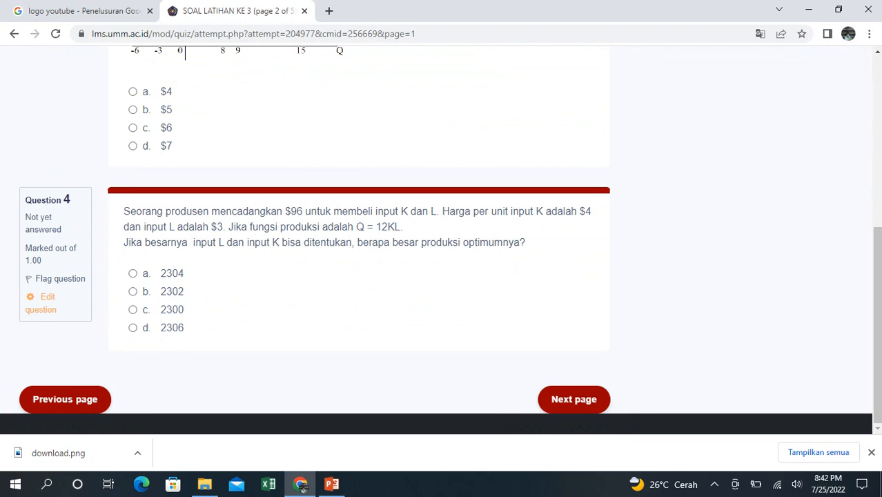
click(574, 399)
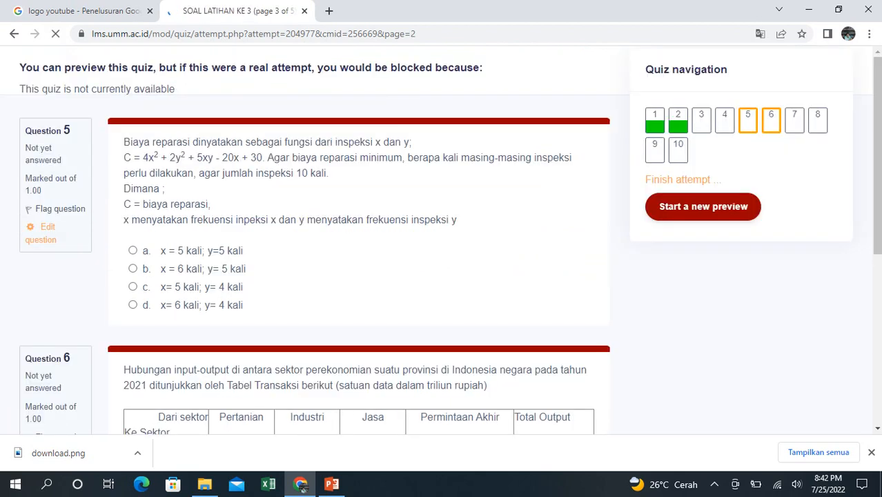
drag(878, 138, 877, 314)
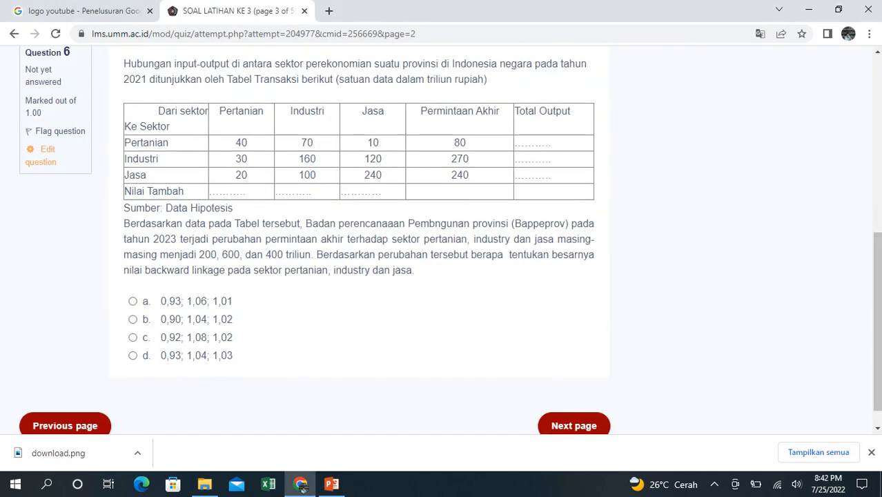
click(574, 426)
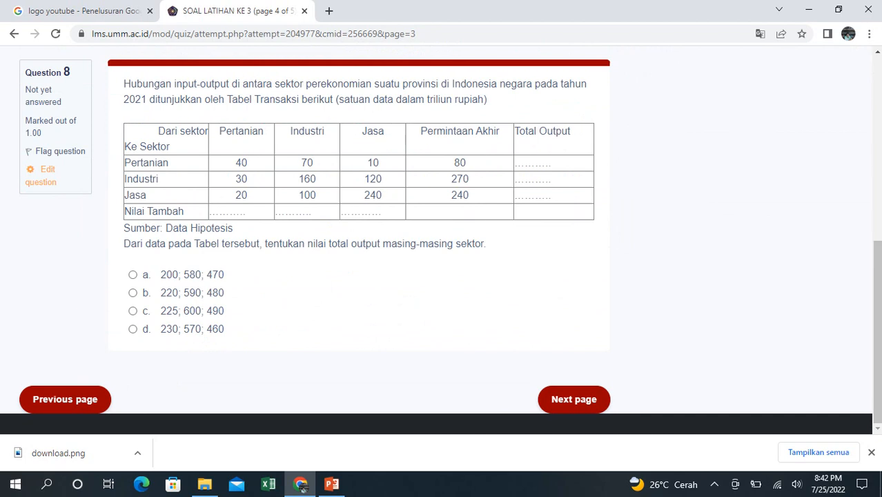
click(573, 399)
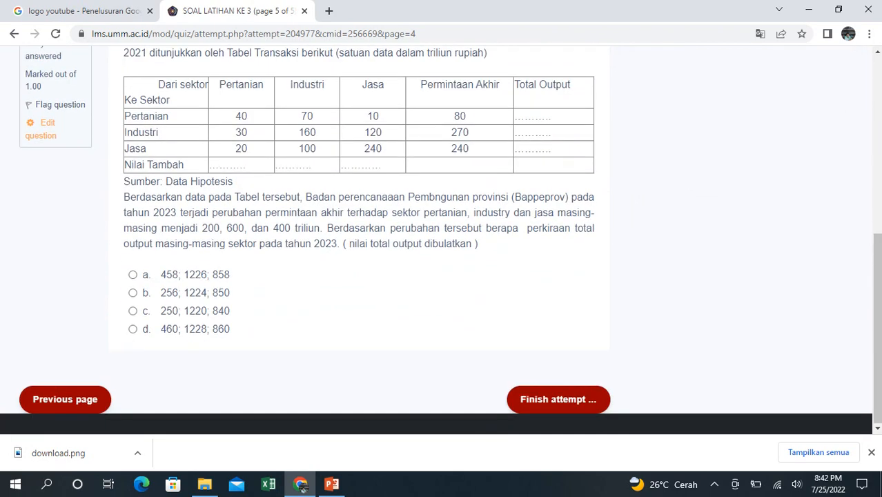
- Finish the preview attempt and submit all answers from the attempt summary, confirming the submission
click(559, 398)
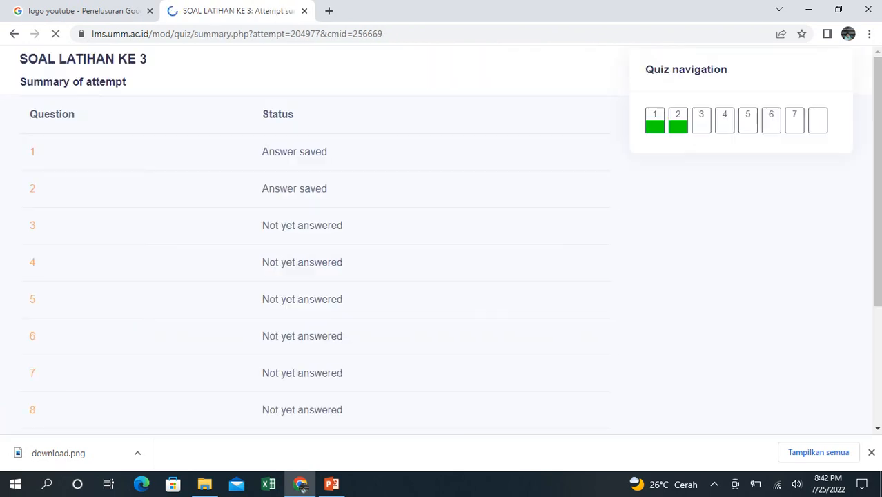
drag(877, 162, 877, 319)
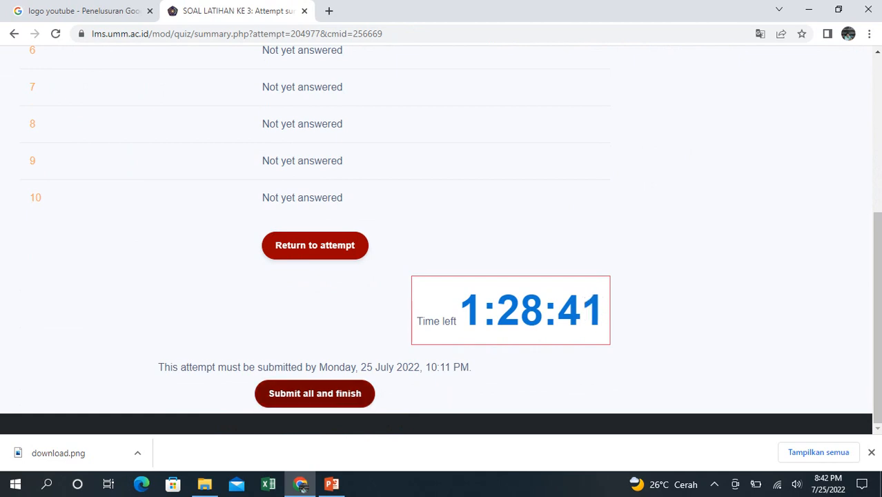
click(315, 393)
click(439, 335)
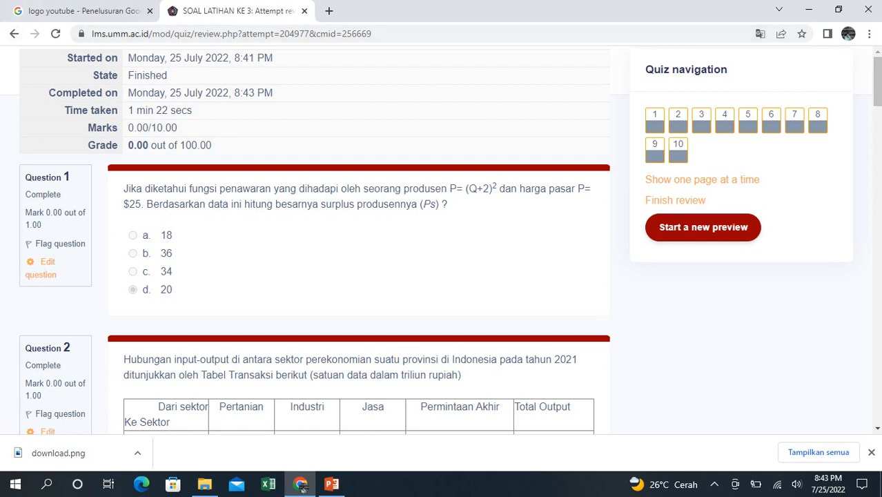
- Finish the attempt review and examine the summary of previous attempts on the quiz page
click(675, 200)
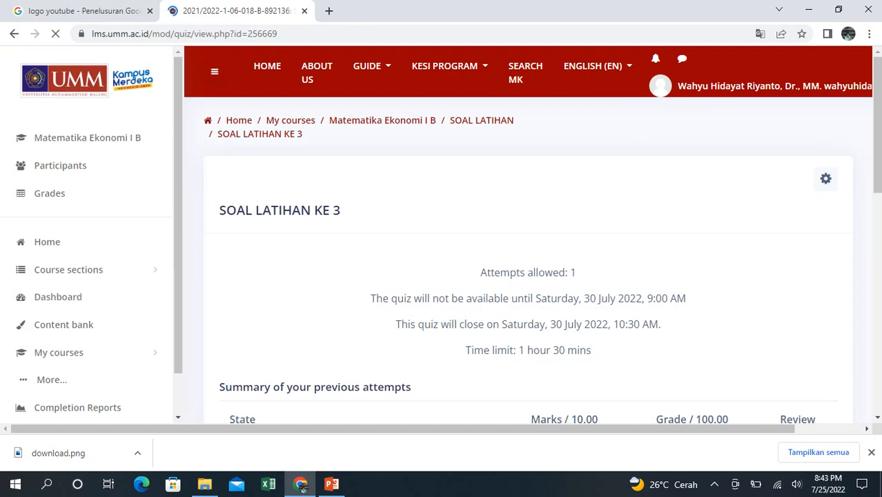
scroll(528, 276, down, 3)
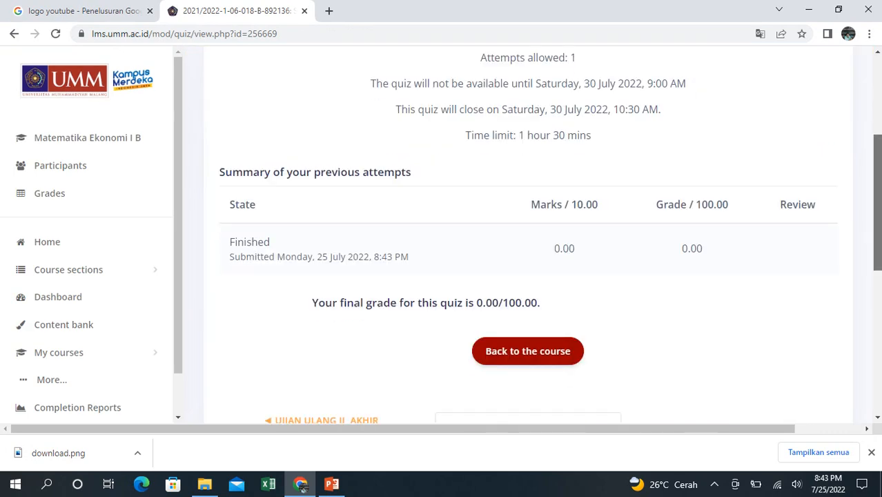
scroll(528, 234, up, 2)
scroll(528, 234, down, 1)
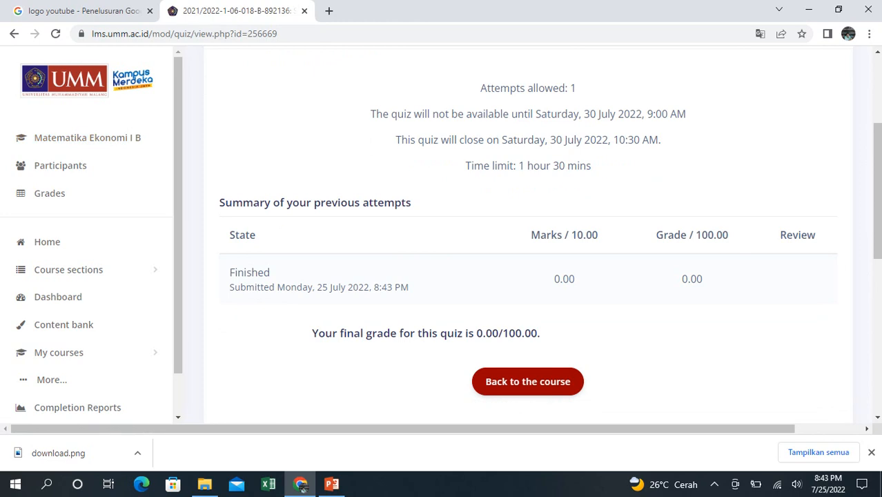
- Return to the Matematika Ekonomi I B course page and expand the SOAL LATIHAN section
click(87, 138)
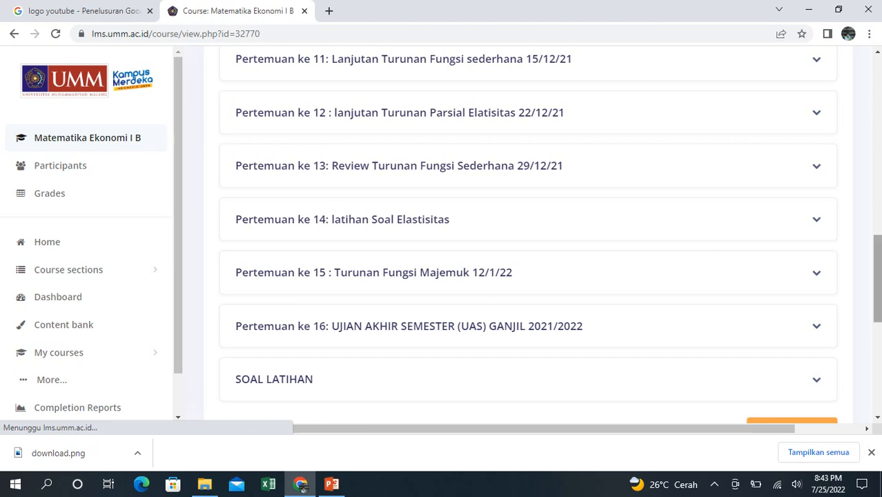
scroll(528, 276, down, 1)
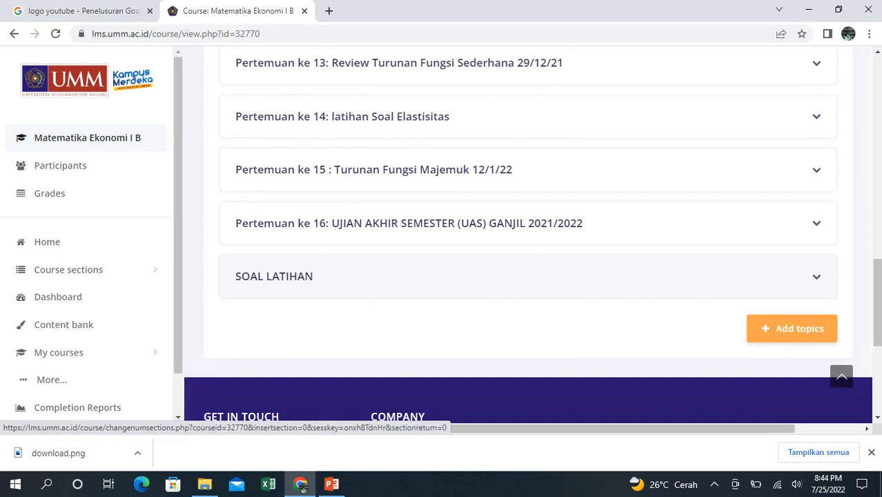
click(816, 277)
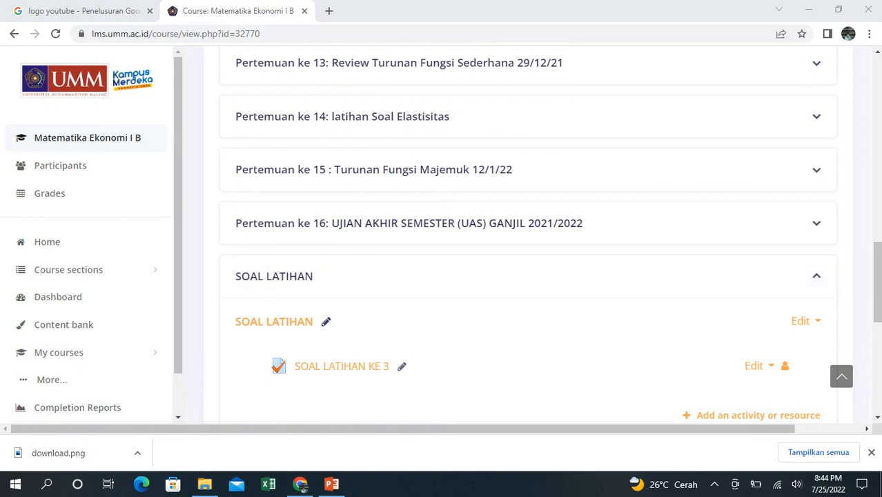
click(302, 486)
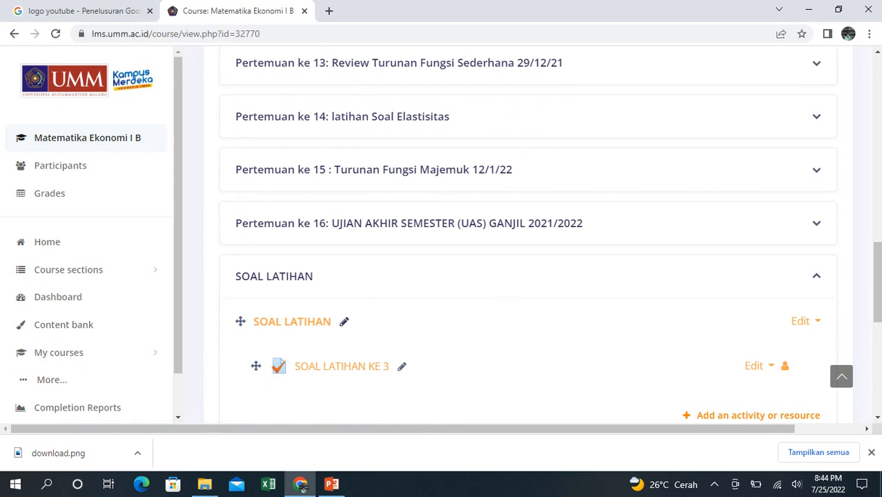
- Add a new Quiz activity to the SOAL LATIHAN section and enter SOAL as its name
click(757, 416)
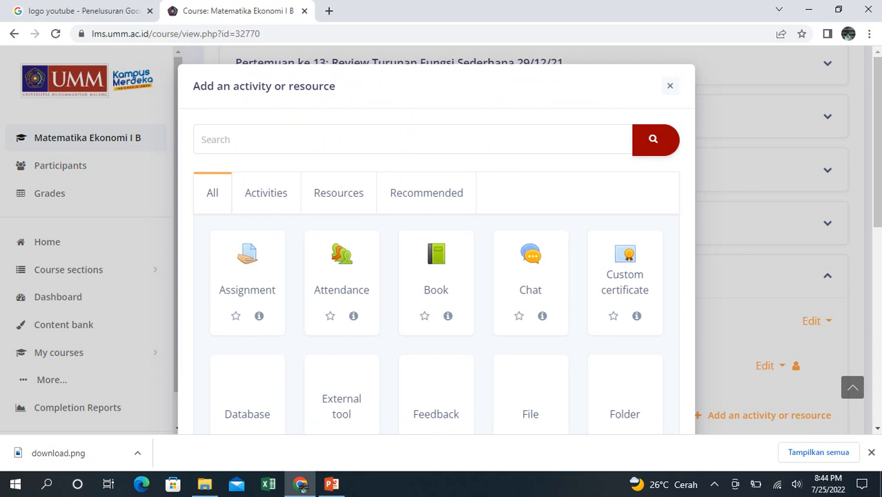
scroll(437, 276, down, 4)
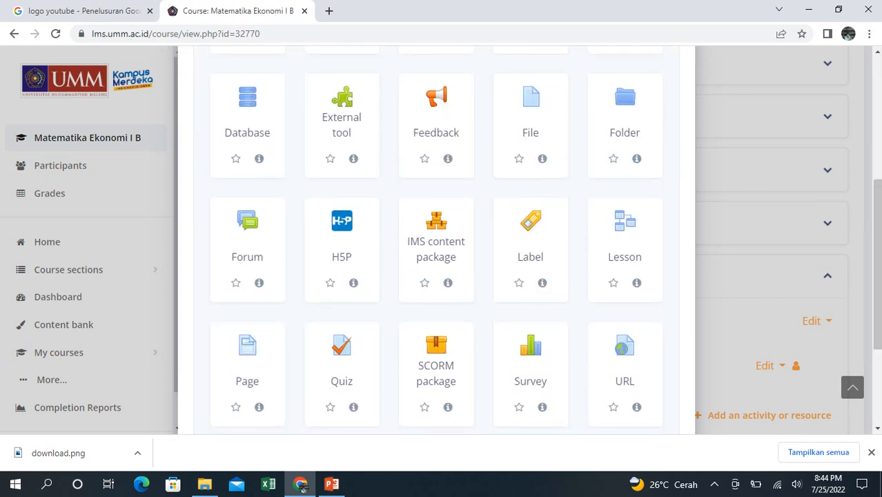
click(342, 362)
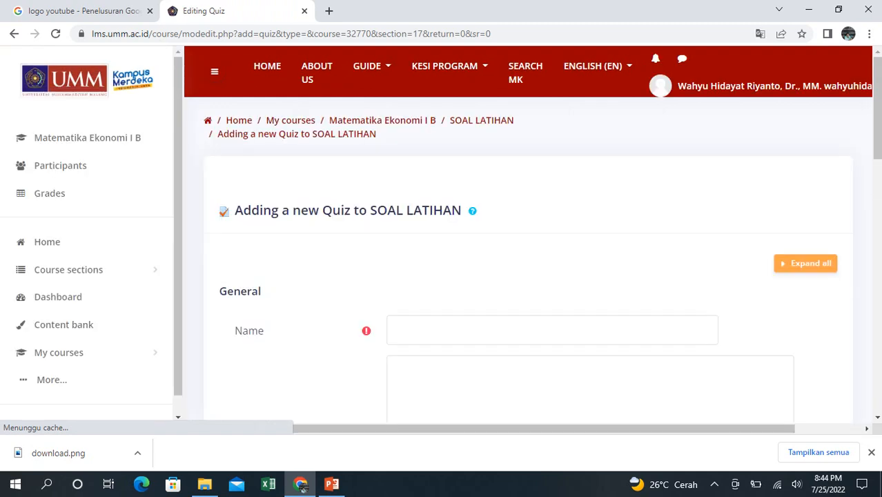
click(552, 329)
text(SOAL)
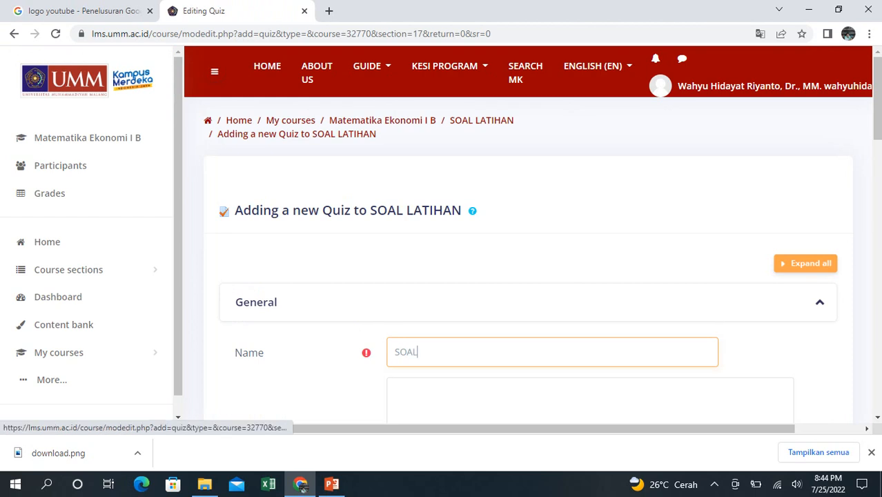
- Enable the opening and closing dates in the new quiz's timing settings
scroll(532, 228, down, 4)
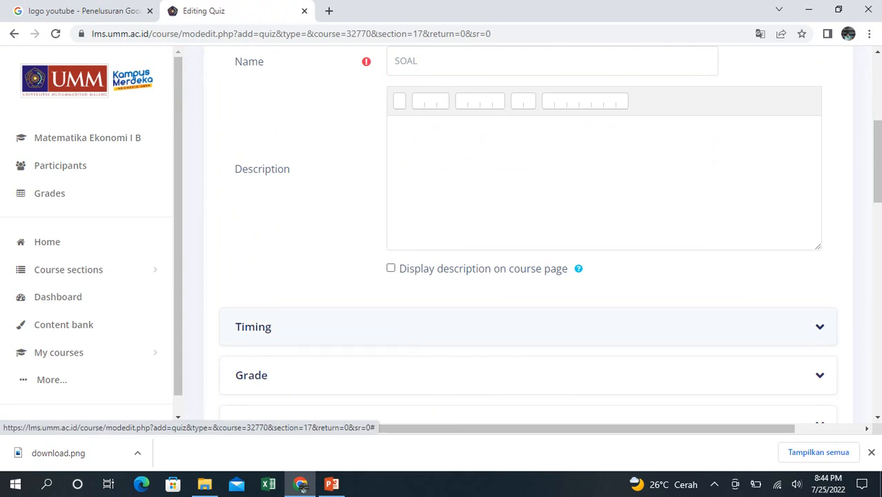
click(528, 326)
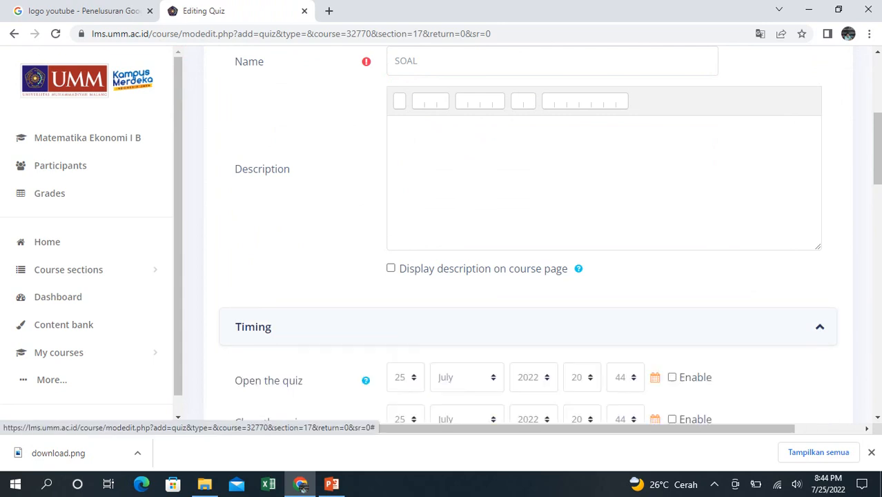
scroll(528, 276, down, 1)
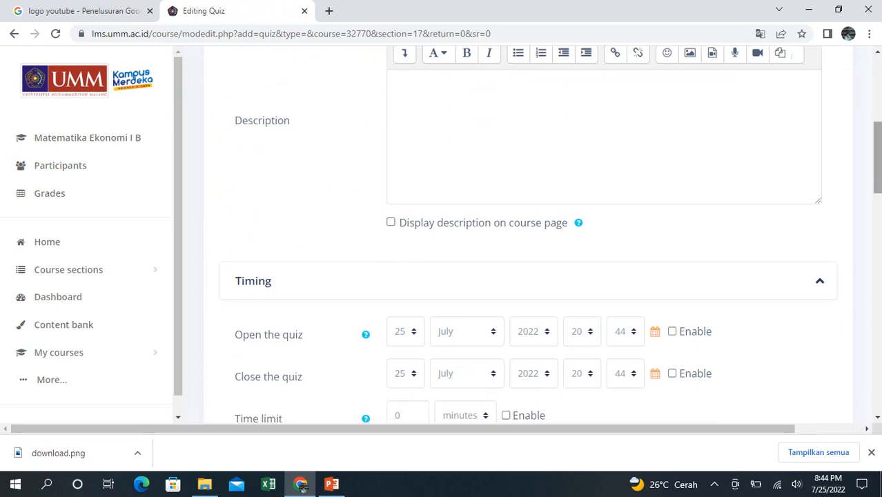
scroll(528, 276, down, 2)
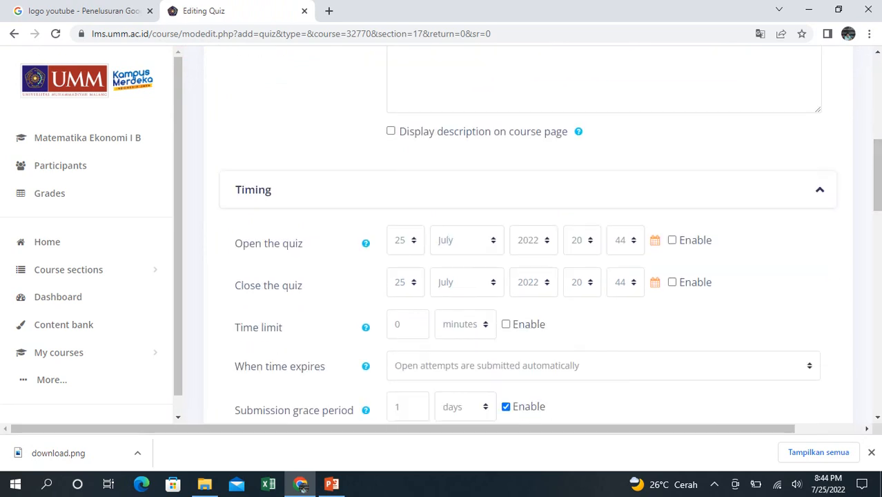
click(672, 240)
click(672, 283)
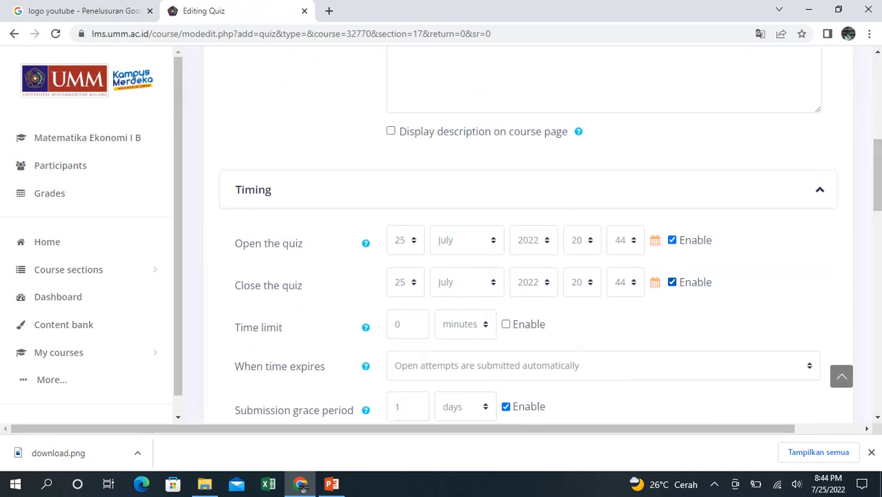
- Save the new SOAL quiz, display it and open its question editing page
click(302, 485)
drag(877, 176, 877, 307)
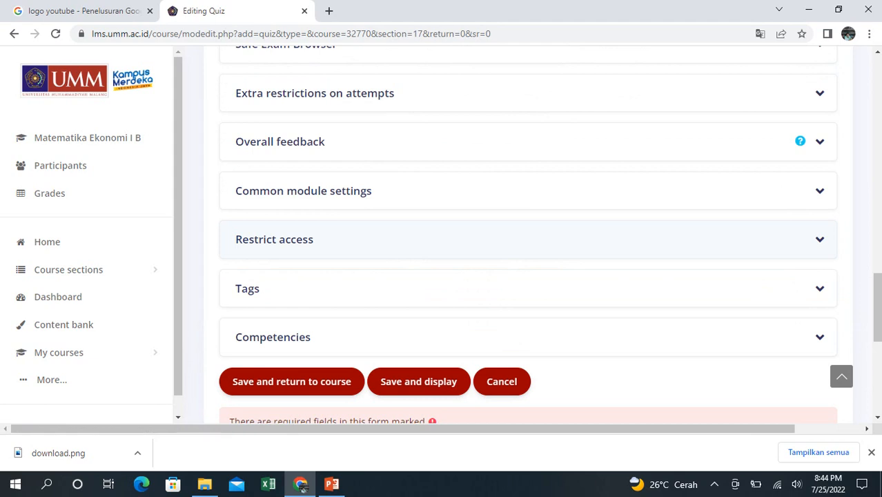
mouse_move(877, 307)
mouse_down()
mouse_move(877, 292)
mouse_move(878, 324)
mouse_up()
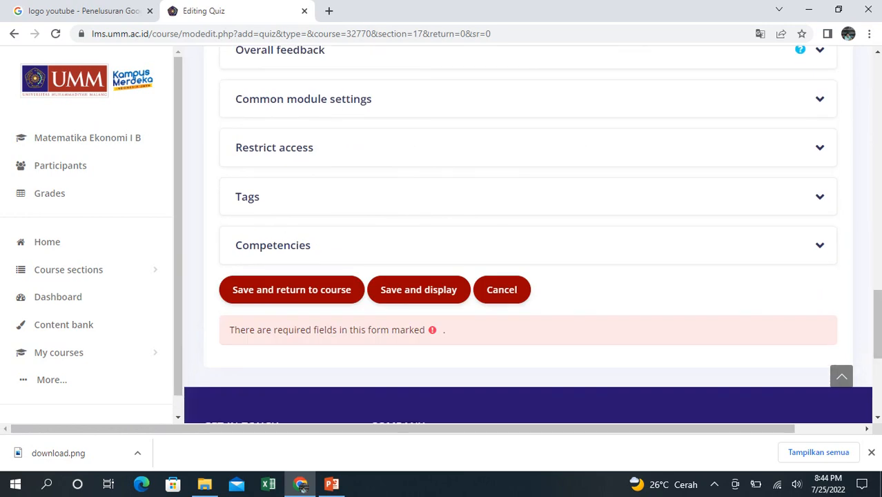
click(418, 290)
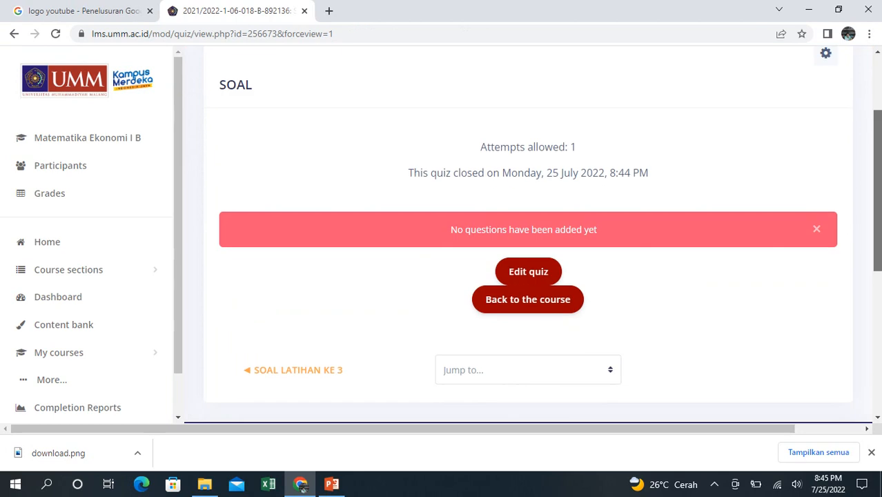
click(529, 270)
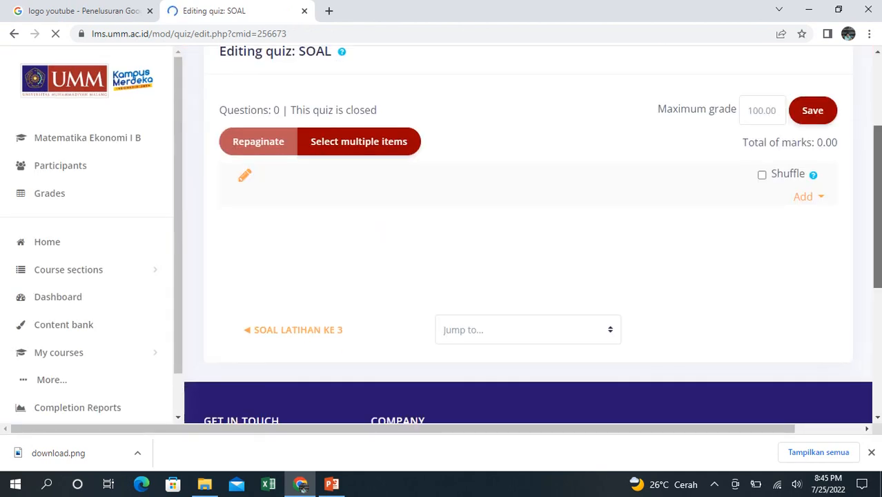
- Add a new Multiple choice question to the SOAL quiz and name the question 1
click(808, 197)
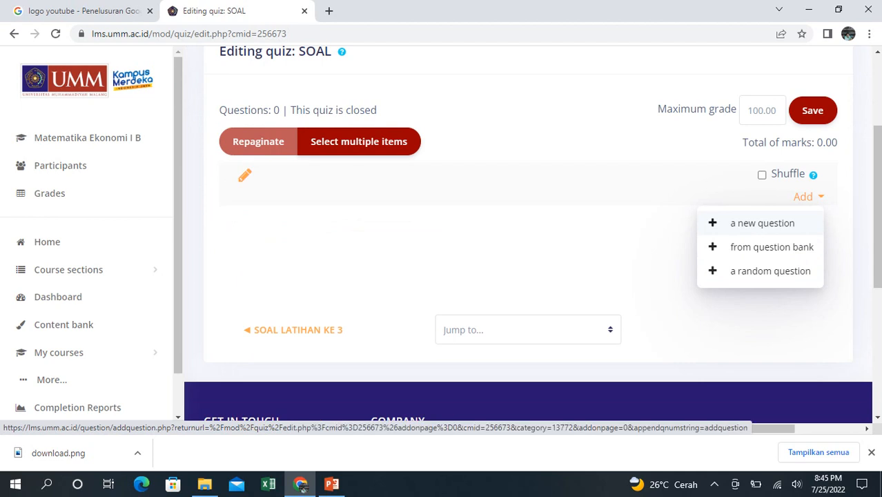
click(762, 223)
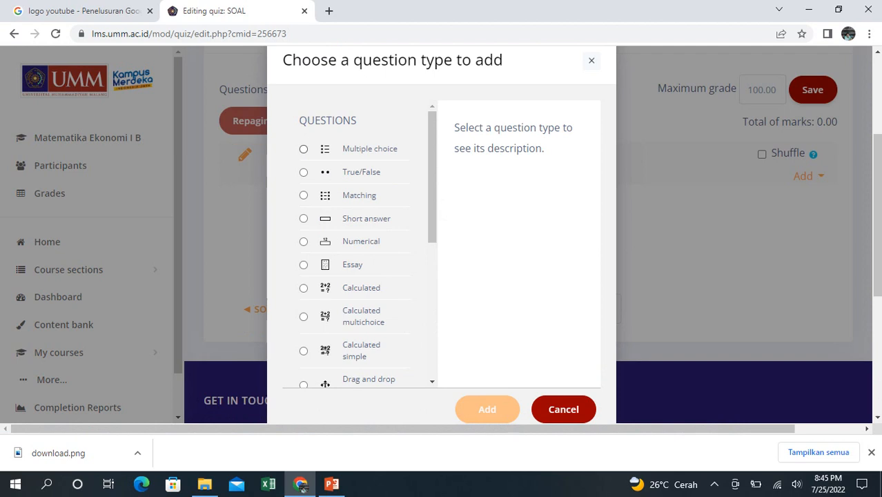
click(303, 150)
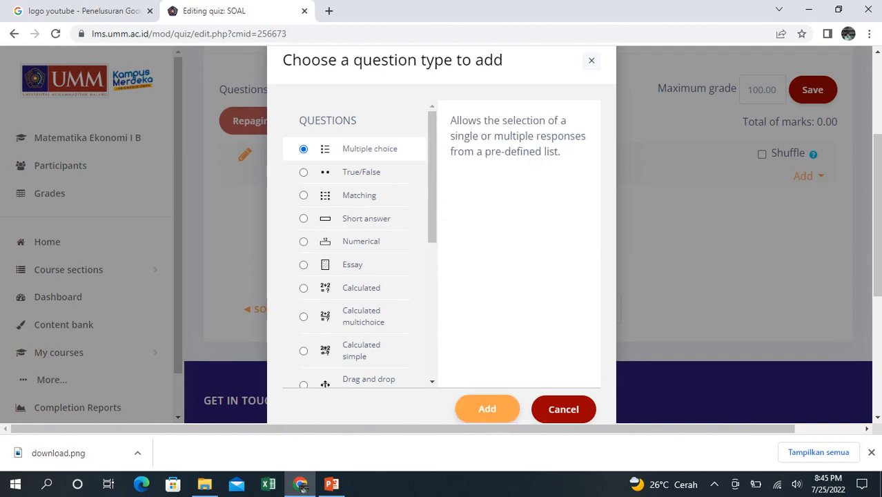
click(487, 408)
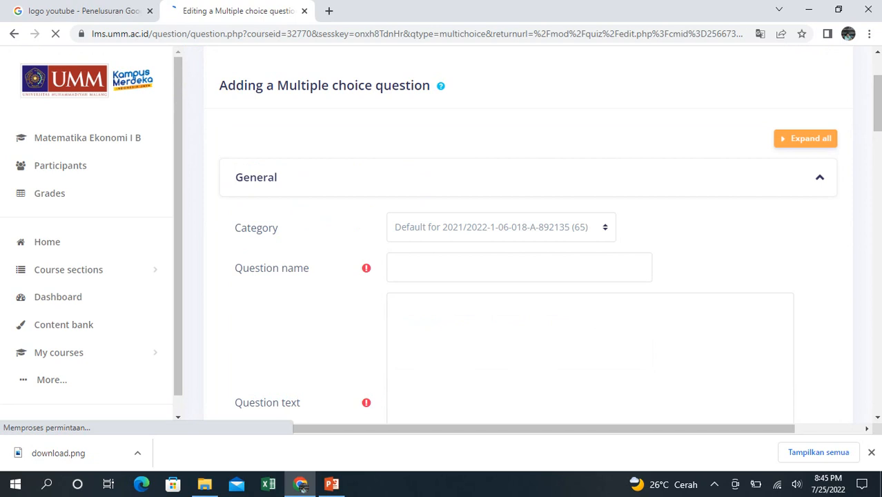
click(483, 268)
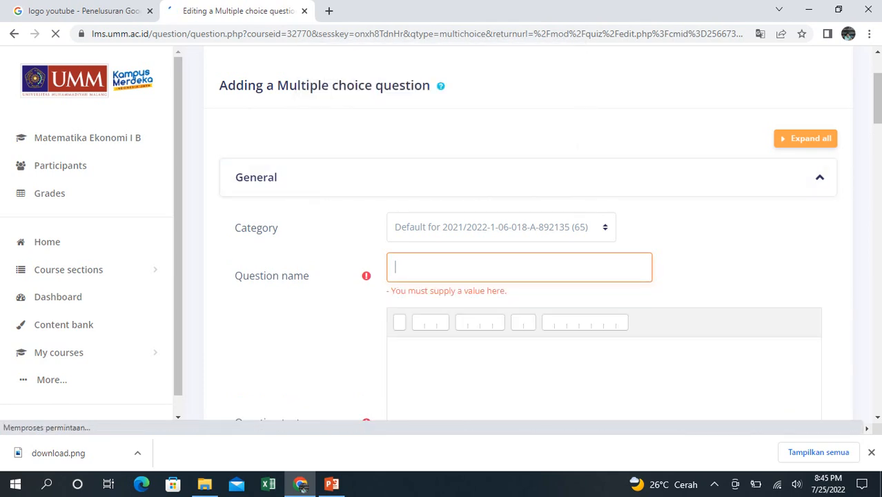
text(1)
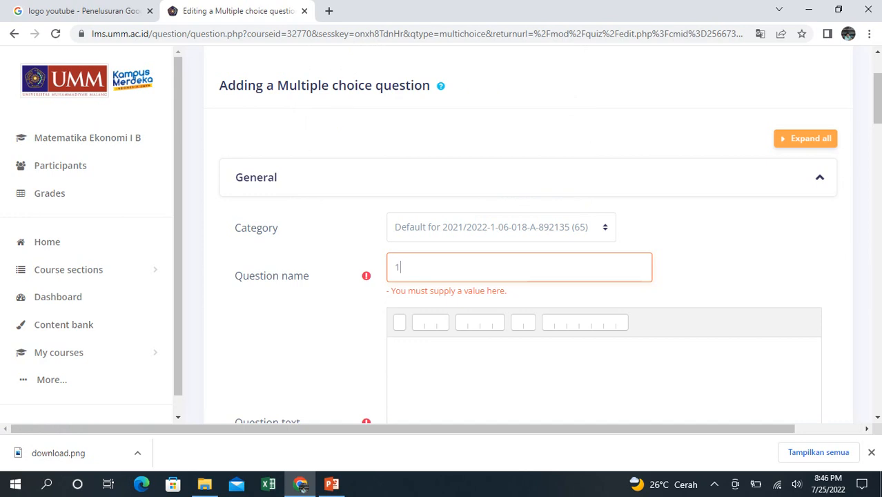
- Write "Berapa 1 + 2=" as the question text, with only the first letter of Berapa capitalised
click(398, 344)
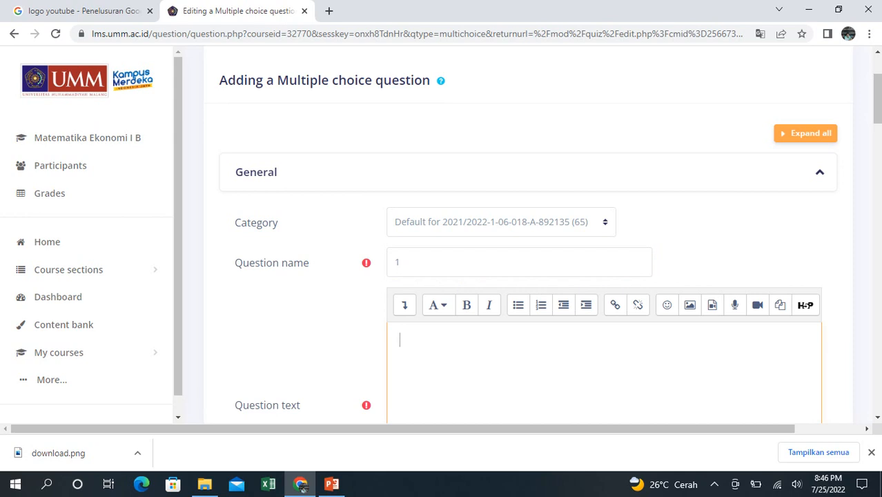
text(bERS)
key(BackSpace)
key(BackSpace)
key(BackSpace)
key(BackSpace)
text(bERAPA 1 + 2=)
drag(405, 340, 438, 339)
key(BackSpace)
key(BackSpace)
text(b)
key(shift+Left)
key(BackSpace)
text(Br)
key(BackSpace)
text(erapa)
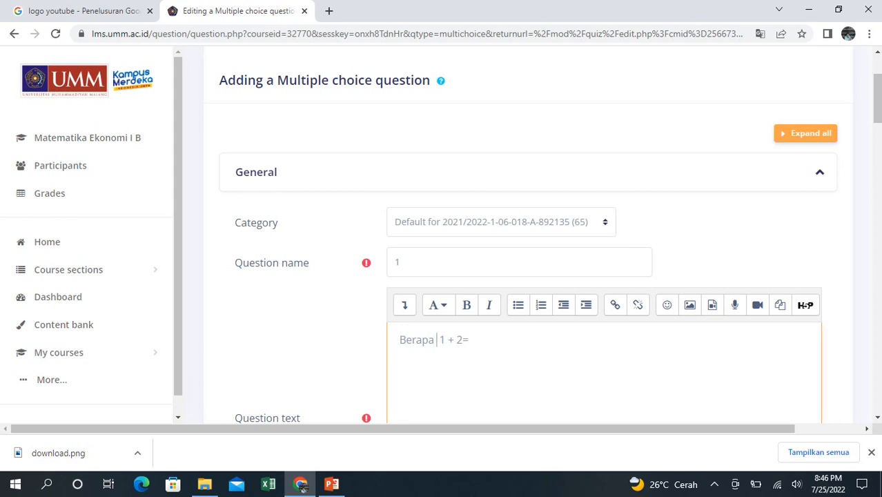
- Set the question's choice numbering to A., B., C., ..
scroll(550, 235, down, 1)
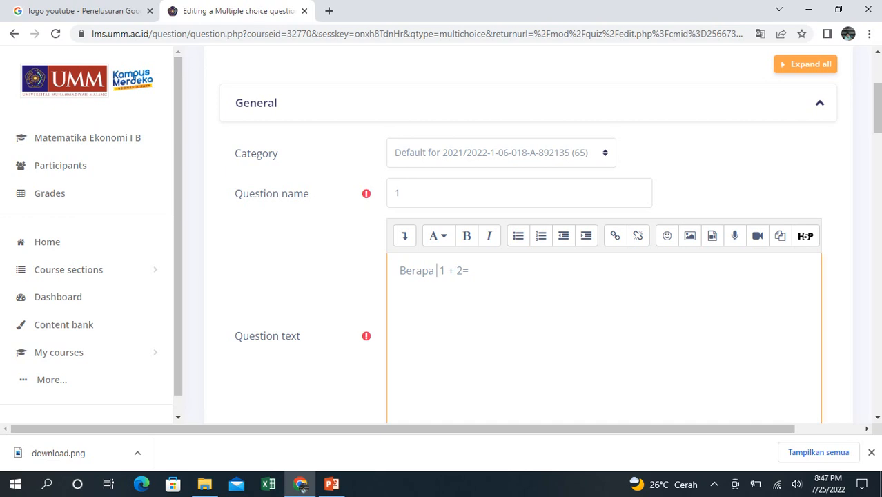
scroll(524, 234, down, 7)
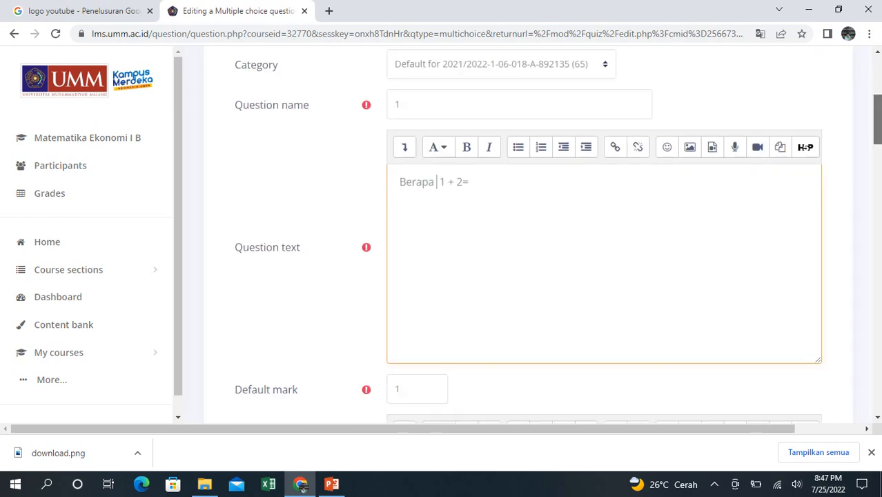
scroll(525, 235, down, 3)
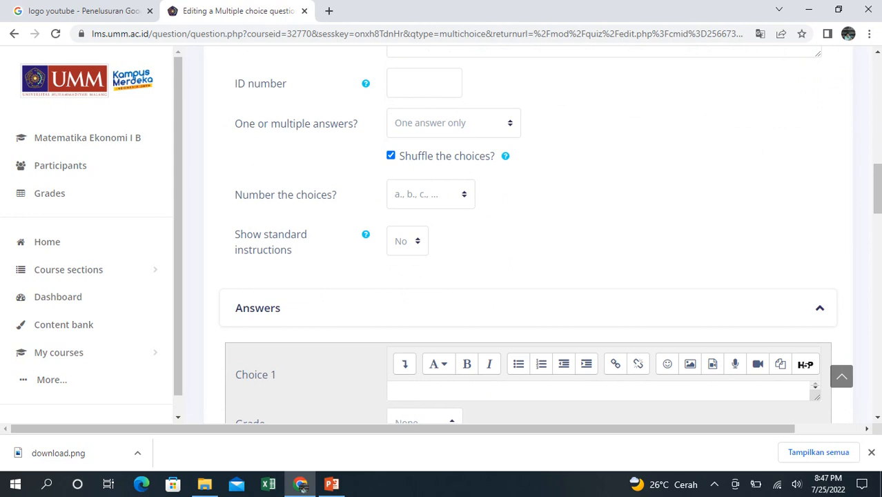
click(430, 194)
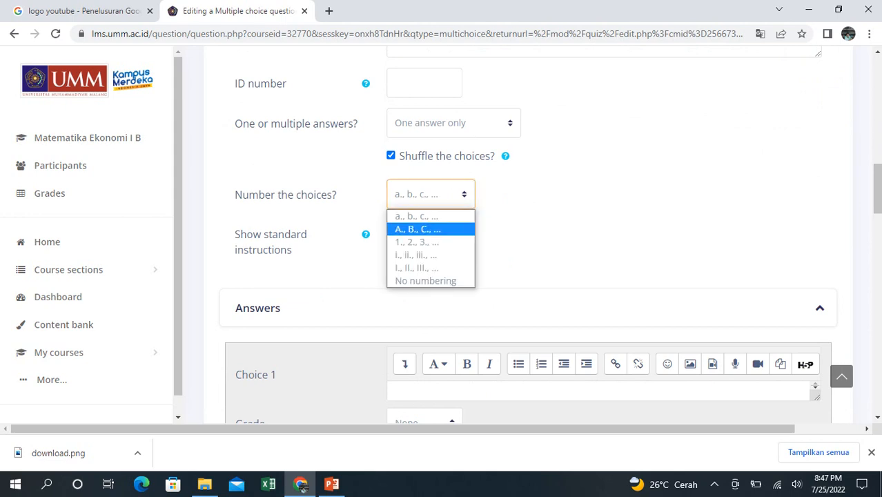
click(418, 229)
- Enter 3 as Choice 1 and set its grade to 100%
click(414, 392)
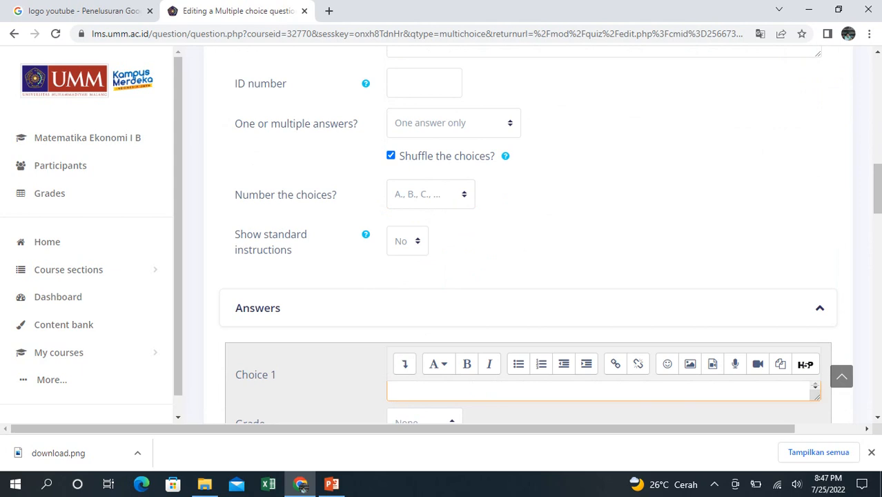
text(3)
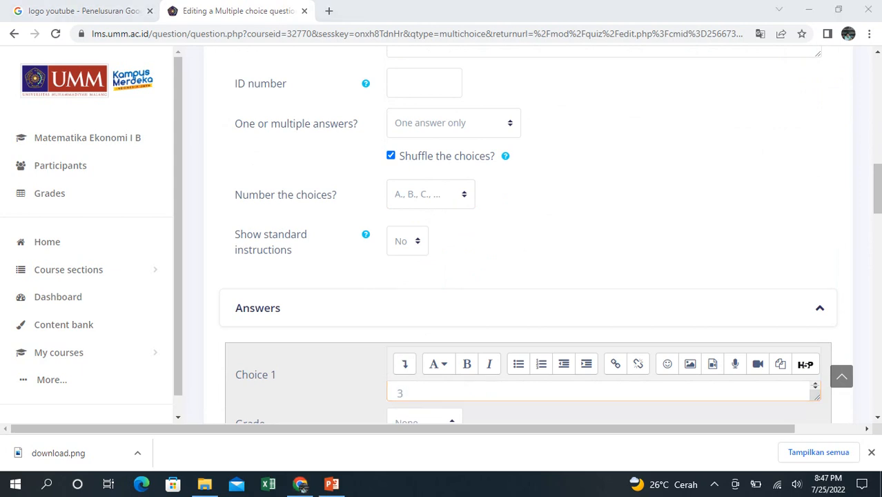
scroll(528, 235, down, 4)
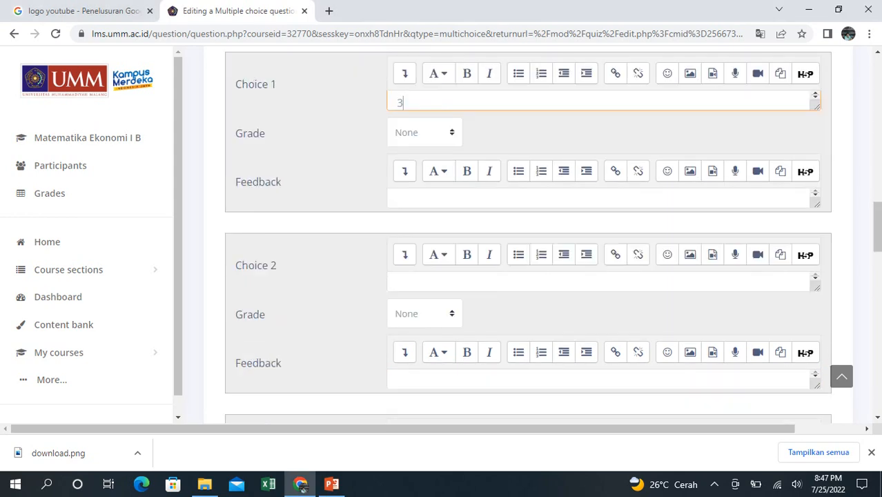
click(425, 132)
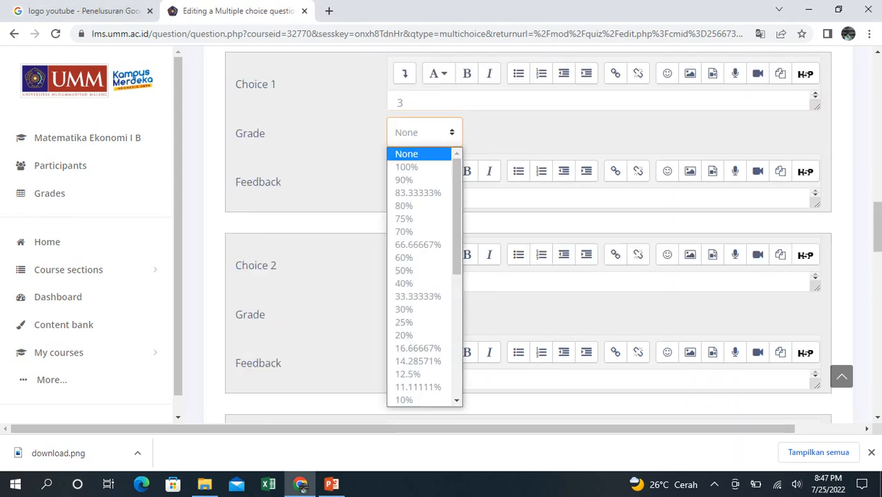
click(428, 166)
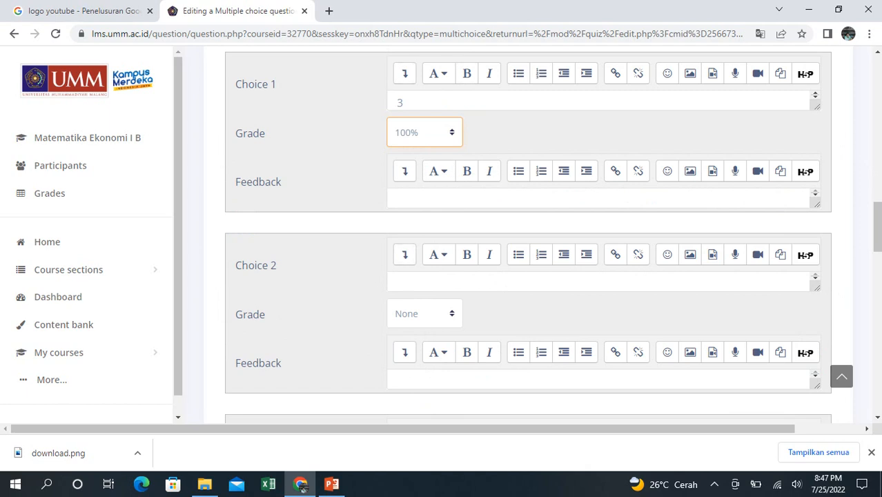
- Enter 4, 5 and 6 as Choices 2, 3 and 4 of the question
click(431, 282)
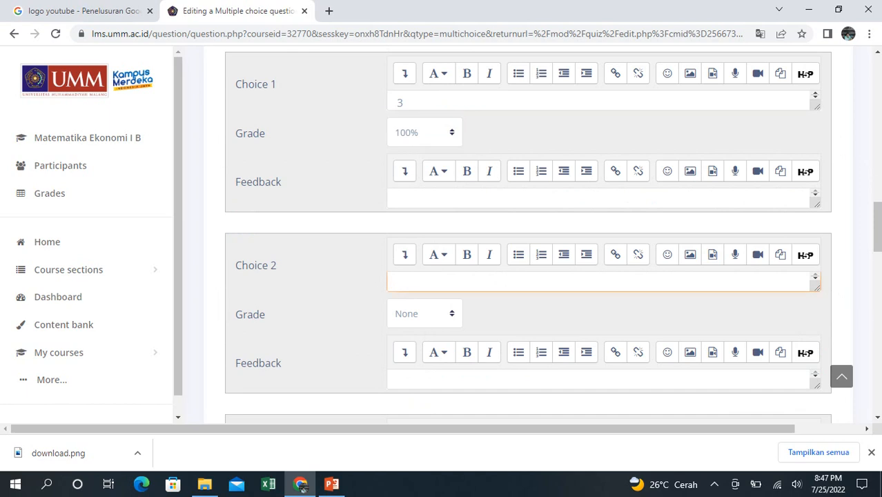
text(4)
scroll(528, 234, down, 3)
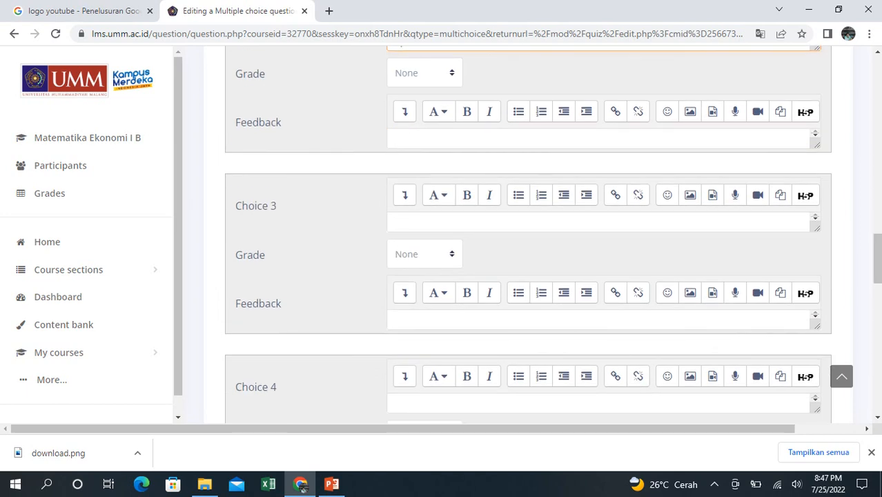
click(425, 223)
text(5)
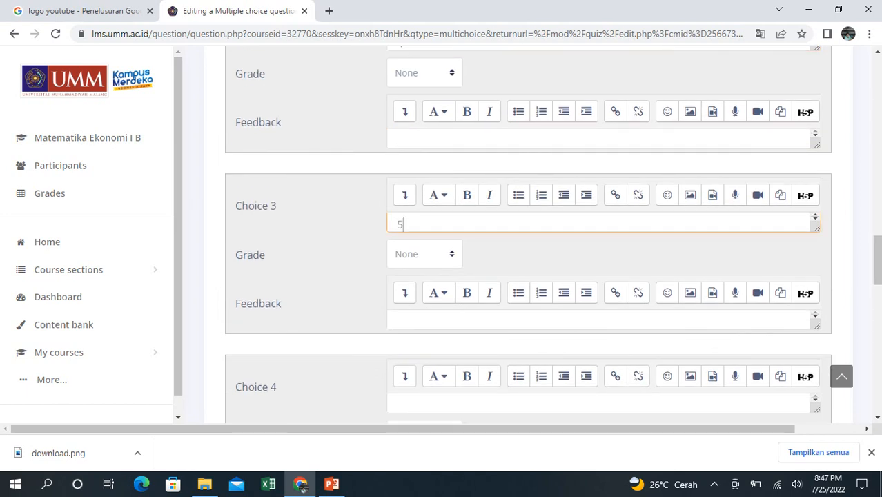
scroll(528, 235, down, 3)
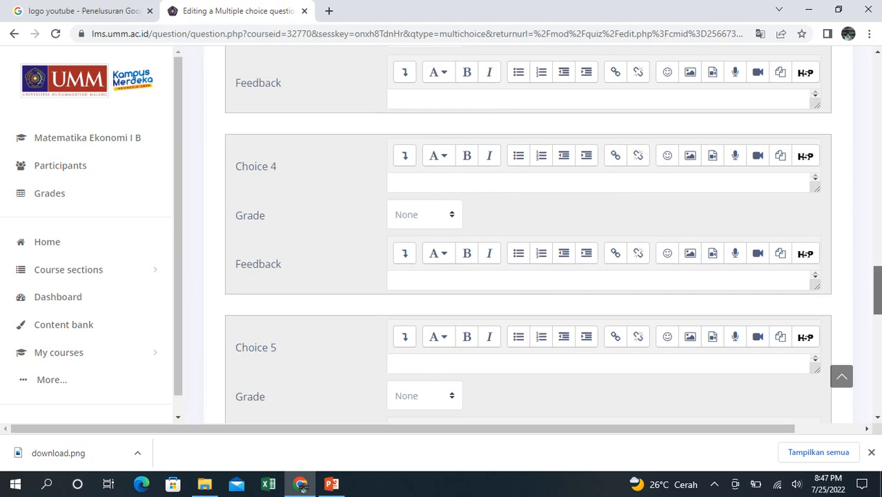
click(398, 185)
text(6)
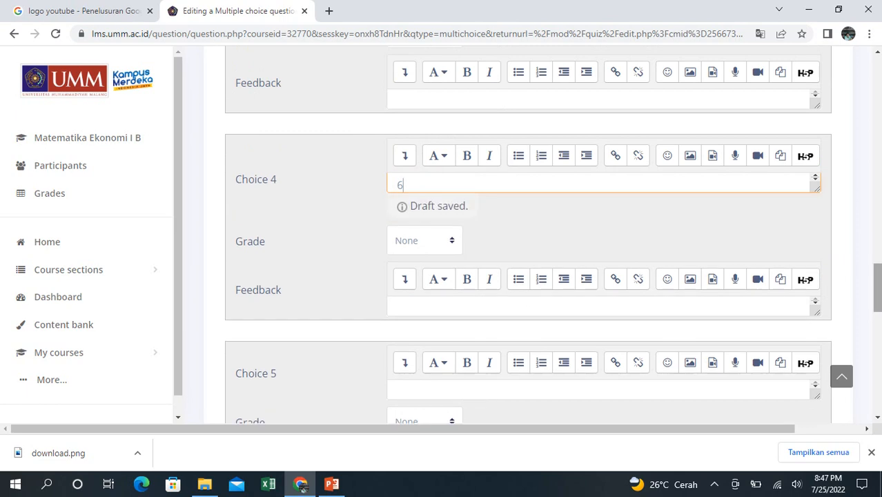
- Leave Choice 5 blank and save the question to the quiz
scroll(528, 235, down, 3)
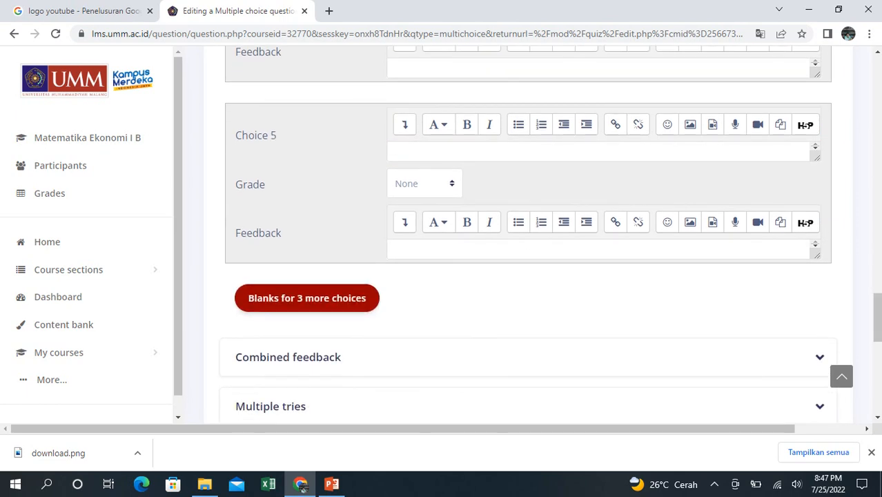
scroll(528, 235, down, 3)
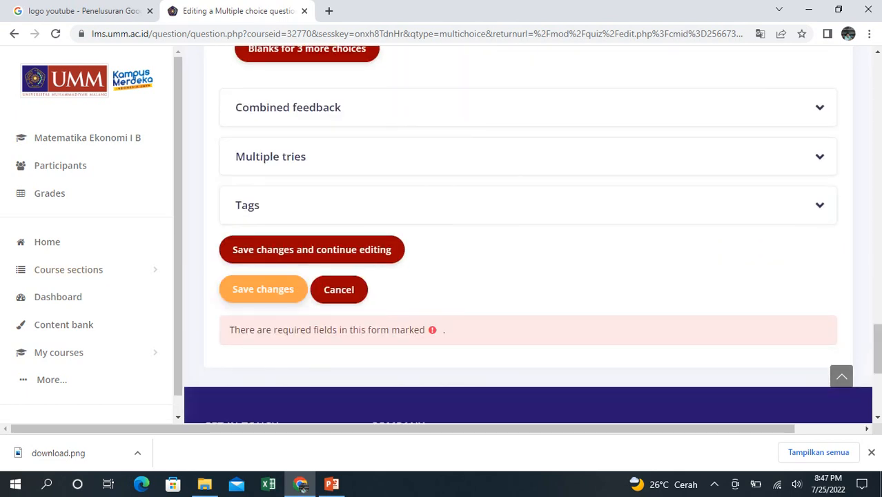
click(263, 289)
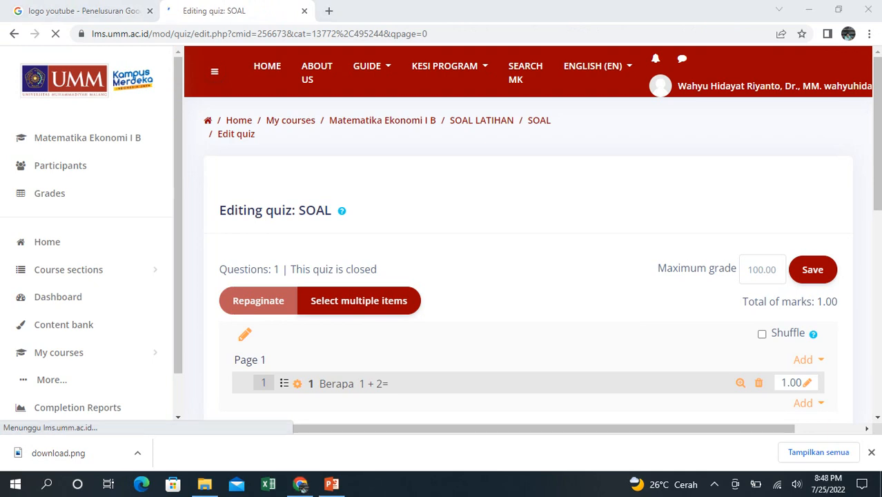
- Reopen the question "Berapa 1 + 2=" from the quiz to review its editing form, and save it without edits
scroll(528, 234, down, 1)
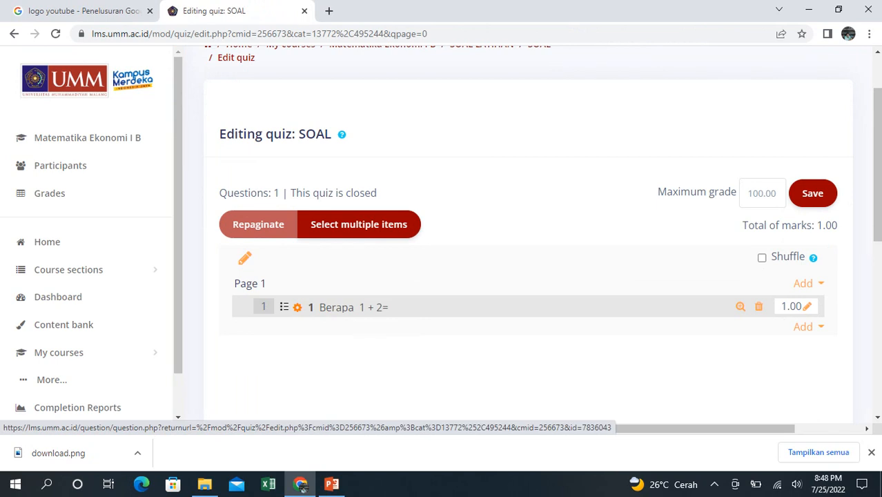
click(346, 307)
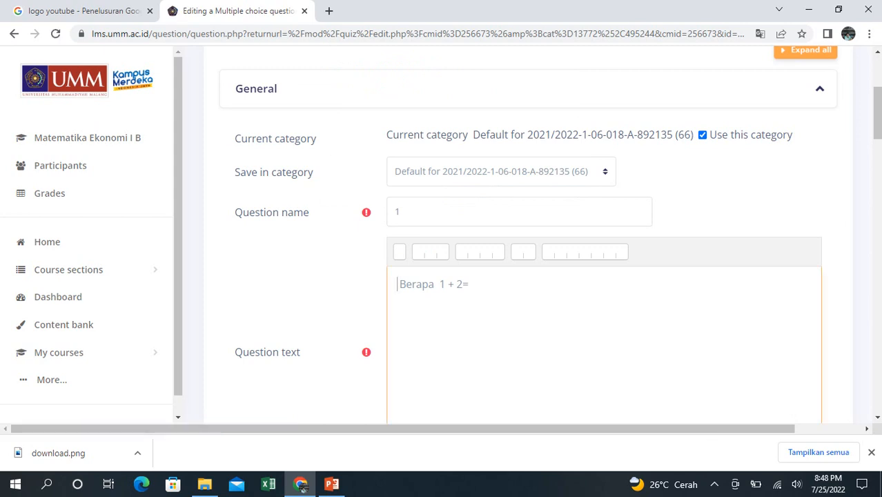
drag(877, 113, 877, 354)
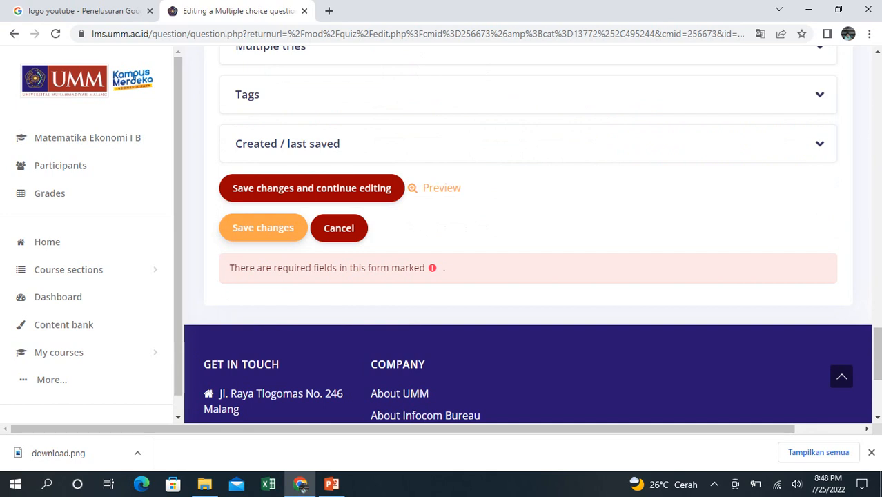
click(263, 228)
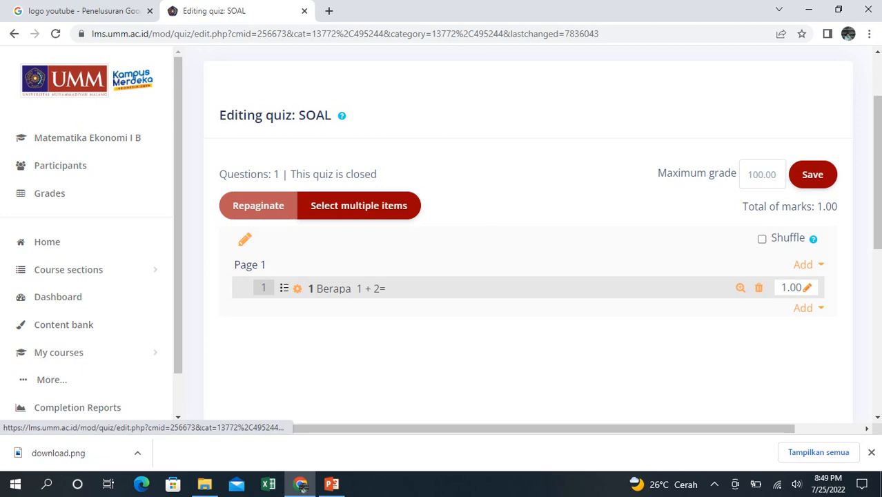
- Open the maximum mark of question 1 for editing and cancel the edit
click(807, 288)
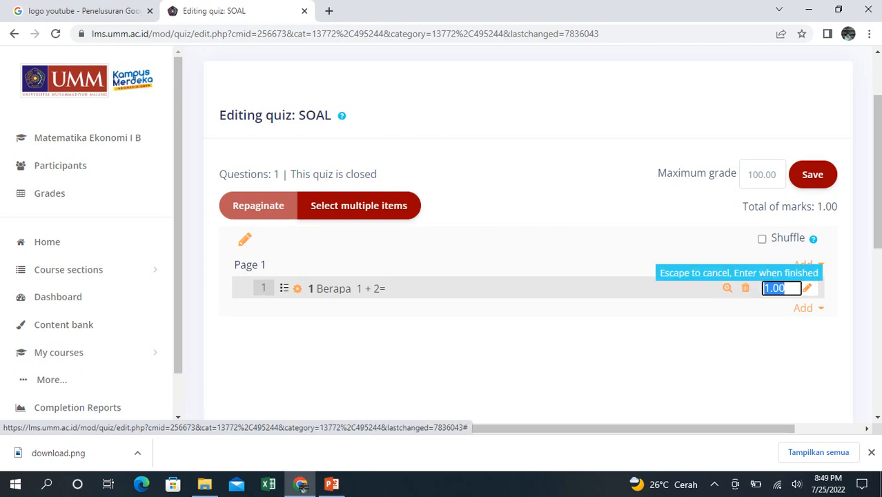
key(Escape)
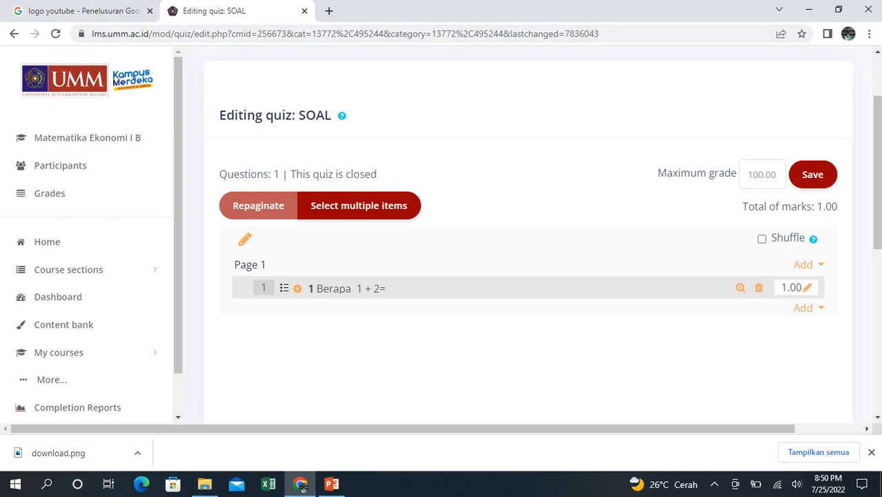
- Return to the Matematika Ekonomi I B course page and switch to PowerPoint
click(87, 138)
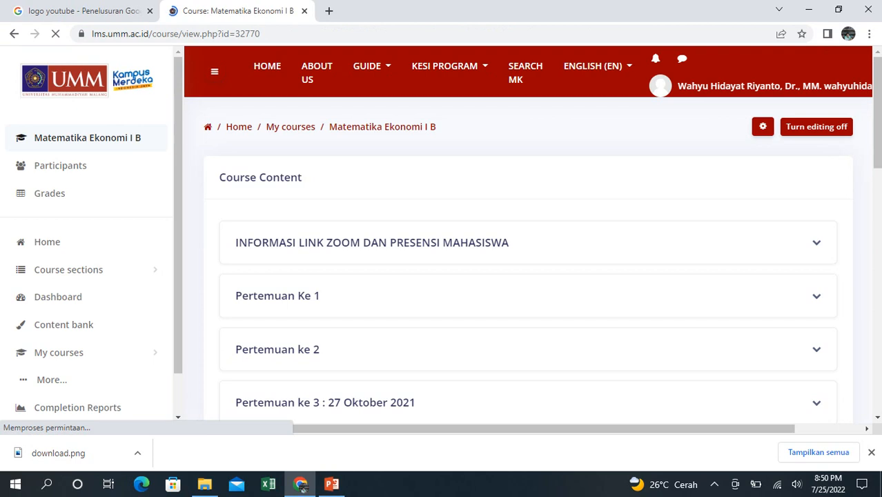
click(331, 484)
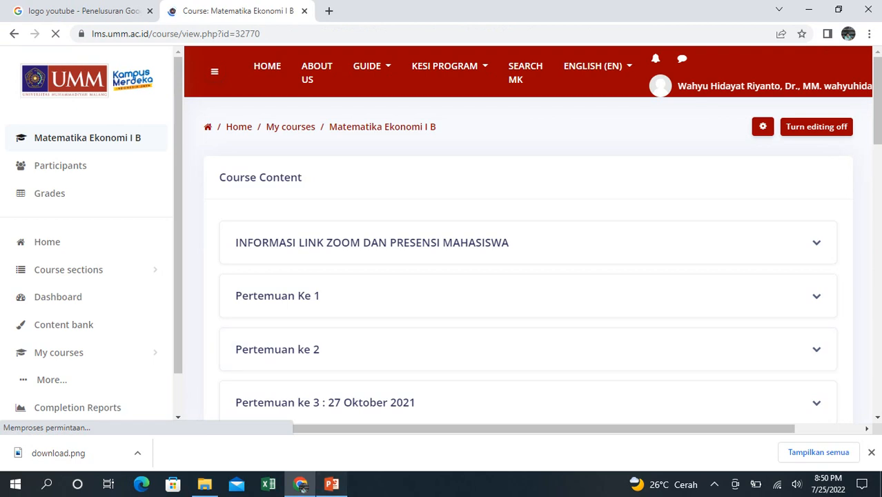